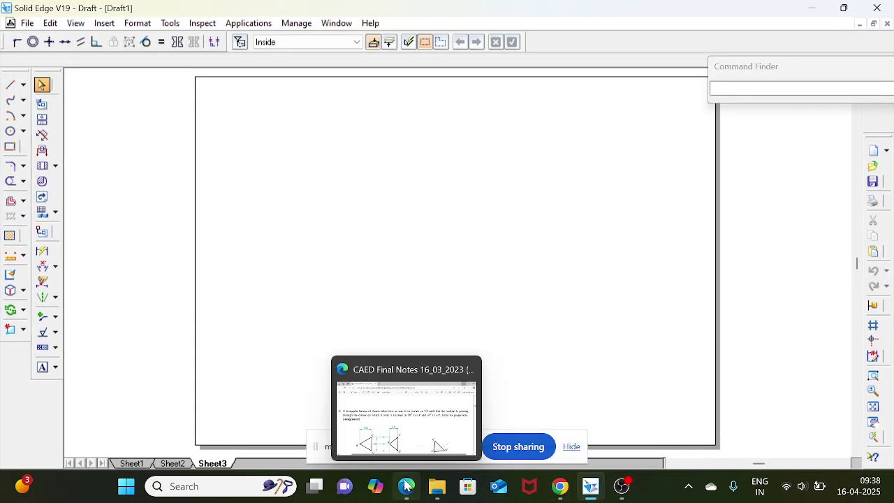
Switch to the CAED notes PDF and read problem 7 about the pentagonal lamina resting on HP on a corner.
{"action": "left_click", "coordinate": [406, 486]}
{"action": "scroll", "coordinate": [440, 268], "scroll_direction": "down", "scroll_amount": 10}
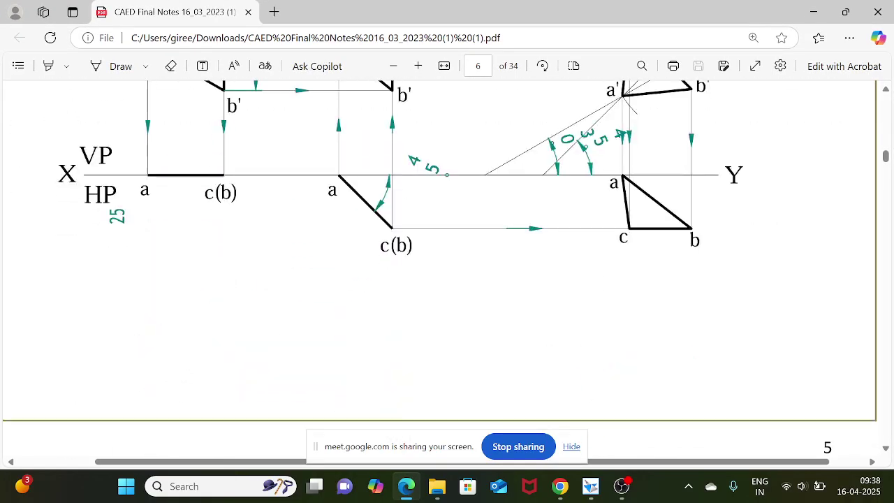
{"action": "scroll", "coordinate": [440, 268], "scroll_direction": "down", "scroll_amount": 10}
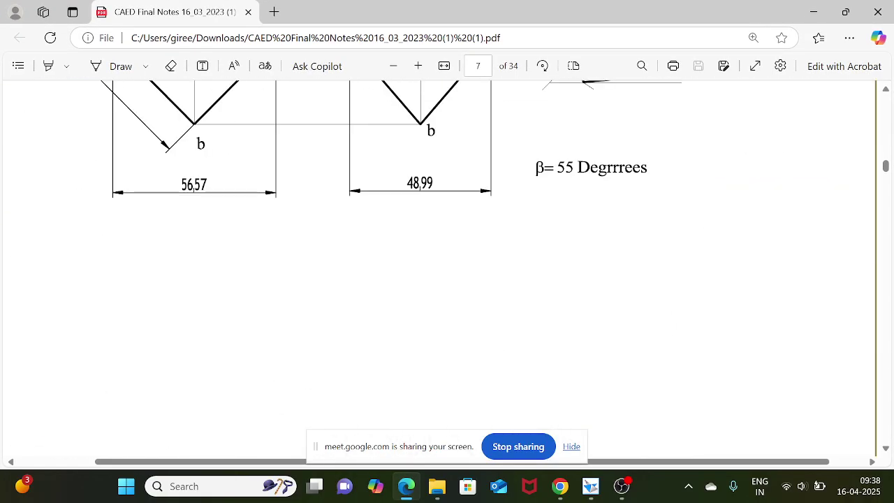
{"action": "scroll", "coordinate": [409, 240], "scroll_direction": "up", "scroll_amount": 8}
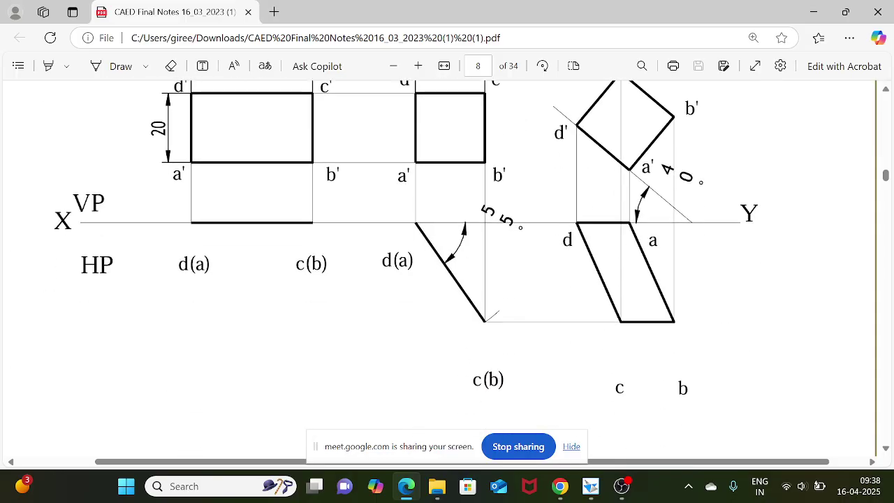
{"action": "scroll", "coordinate": [410, 239], "scroll_direction": "down", "scroll_amount": 8}
{"action": "scroll", "coordinate": [169, 303], "scroll_direction": "up", "scroll_amount": 4}
{"action": "scroll", "coordinate": [440, 269], "scroll_direction": "up", "scroll_amount": 5}
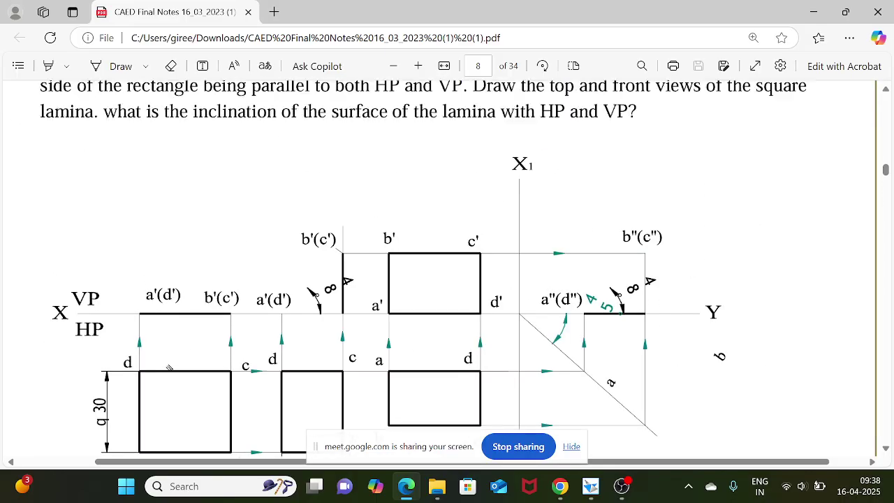
{"action": "scroll", "coordinate": [440, 268], "scroll_direction": "down", "scroll_amount": 7}
{"action": "scroll", "coordinate": [169, 139], "scroll_direction": "down", "scroll_amount": 5}
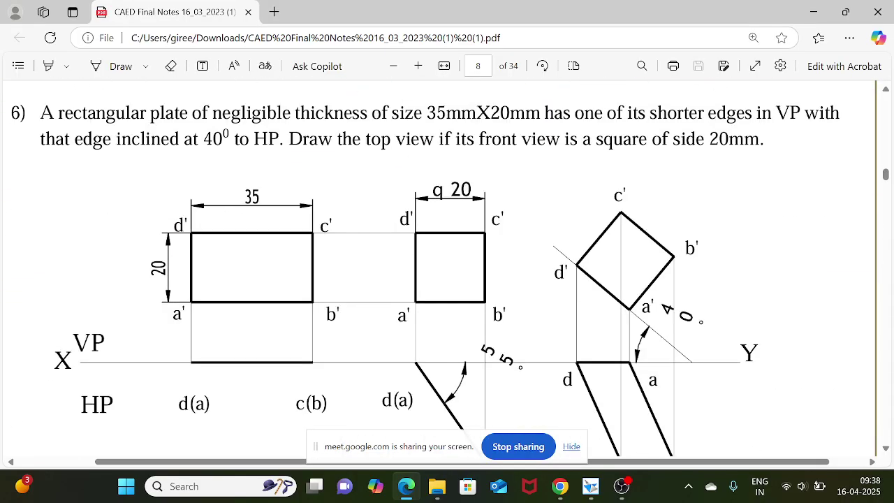
{"action": "scroll", "coordinate": [425, 275], "scroll_direction": "down", "scroll_amount": 2}
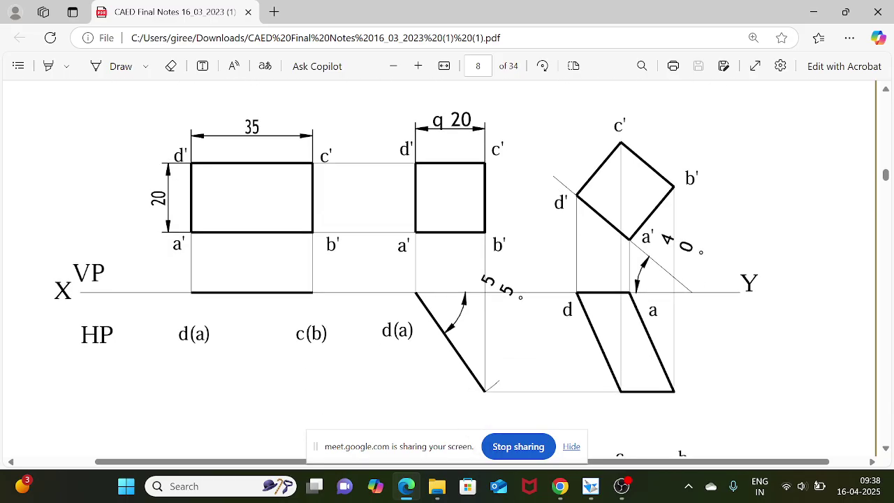
{"action": "scroll", "coordinate": [447, 280], "scroll_direction": "up", "scroll_amount": 2}
{"action": "scroll", "coordinate": [447, 280], "scroll_direction": "down", "scroll_amount": 10}
{"action": "scroll", "coordinate": [442, 269], "scroll_direction": "down", "scroll_amount": 4}
{"action": "scroll", "coordinate": [447, 279], "scroll_direction": "up", "scroll_amount": 1}
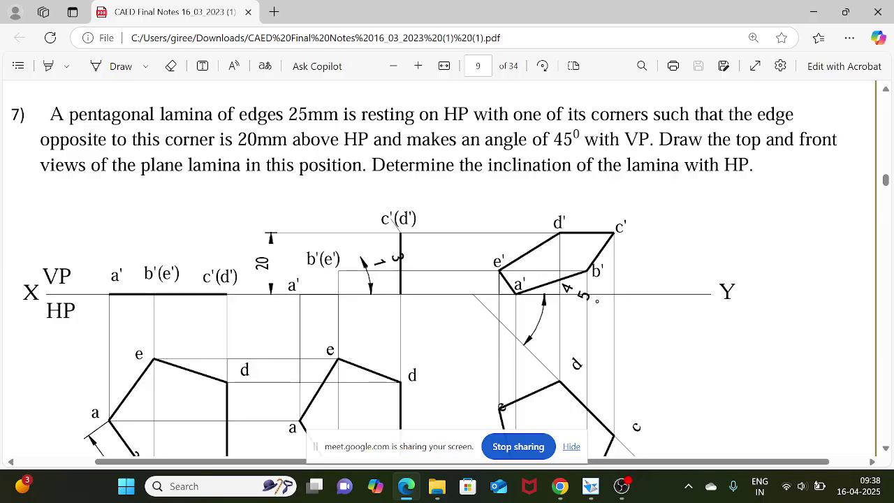
{"action": "left_click_drag", "start_coordinate": [49, 114], "coordinate": [649, 114]}
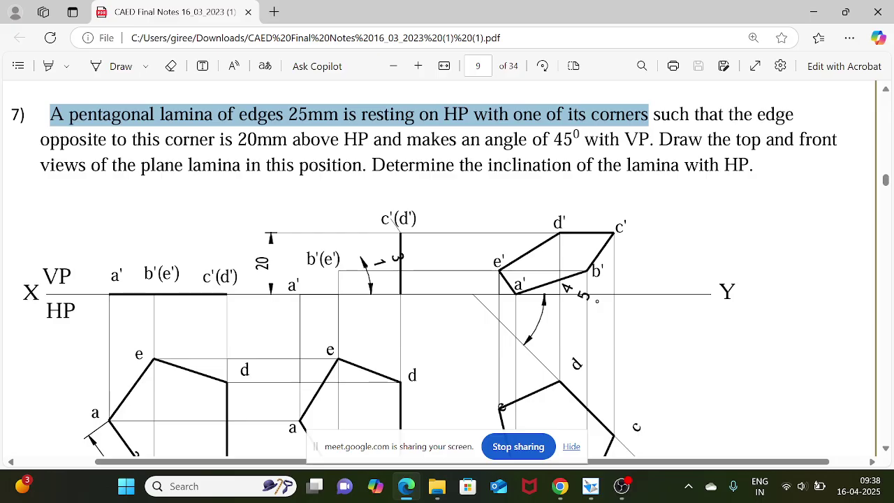
{"action": "left_click_drag", "start_coordinate": [648, 114], "coordinate": [649, 124]}
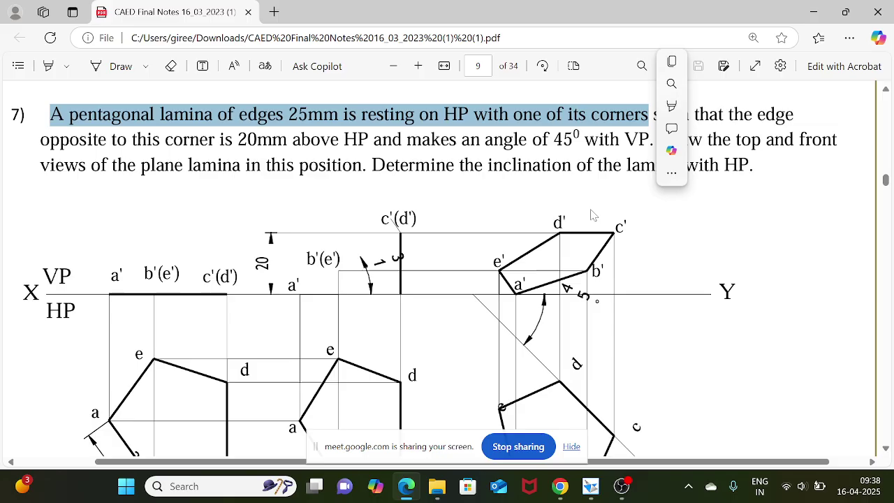
Switch to Solid Edge and draw a long horizontal reference line in Normal style across the middle of the sheet.
{"action": "left_click", "coordinate": [592, 492]}
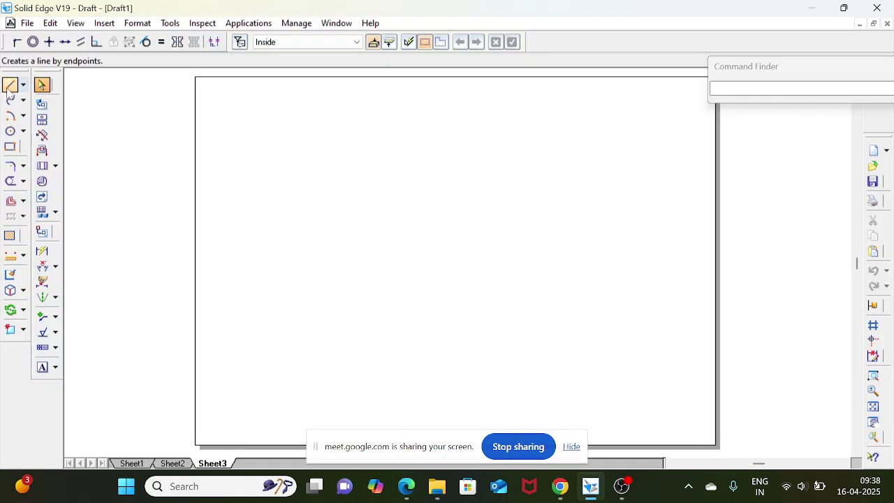
{"action": "left_click", "coordinate": [10, 84]}
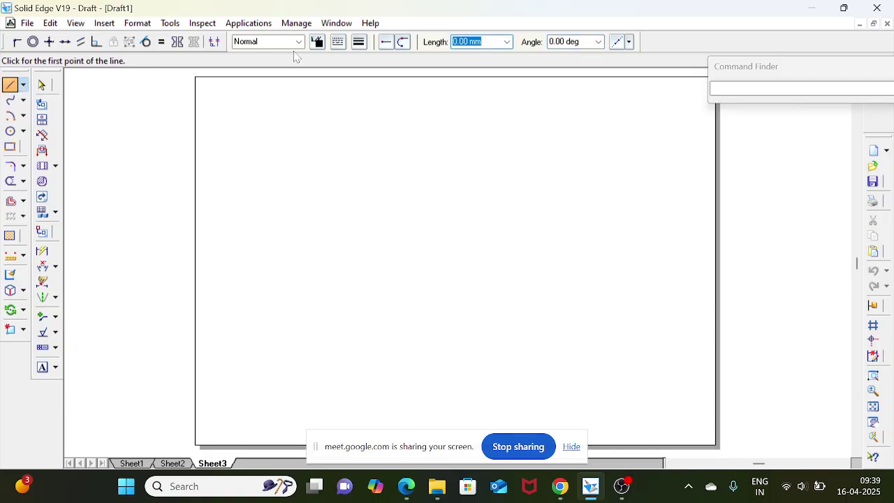
{"action": "left_click", "coordinate": [219, 267]}
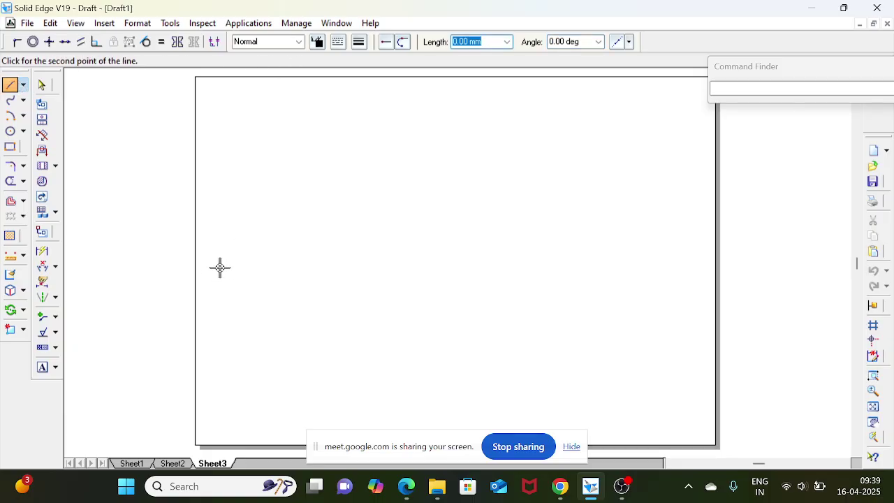
{"action": "left_click", "coordinate": [677, 268]}
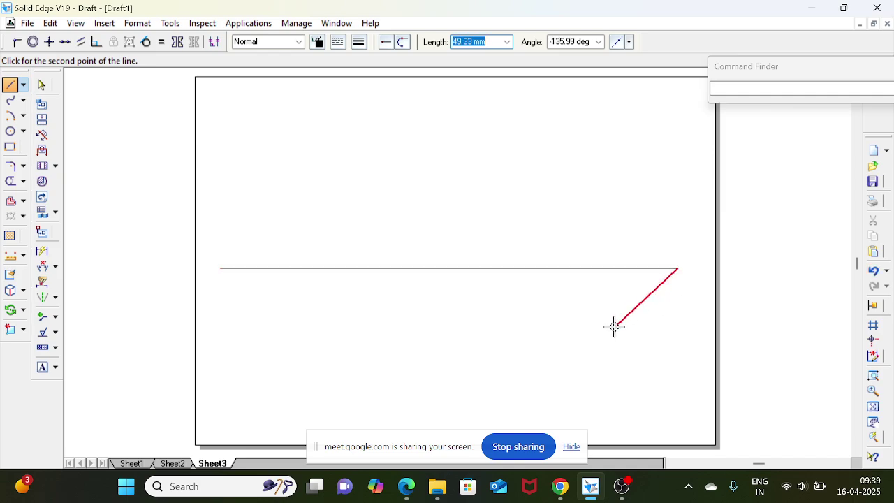
{"action": "key", "text": "Escape"}
Label the reference line's ends X and Y, and add VP above and HP below its X end.
{"action": "left_click", "coordinate": [41, 366]}
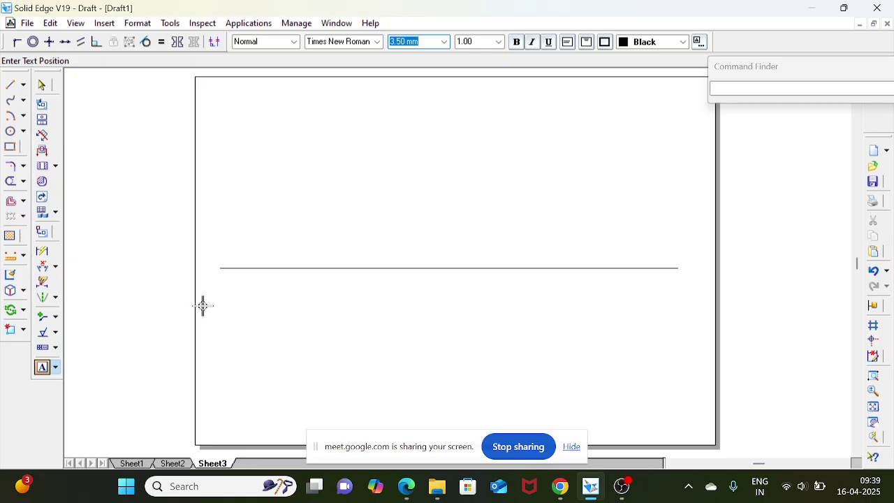
{"action": "left_click", "coordinate": [204, 264]}
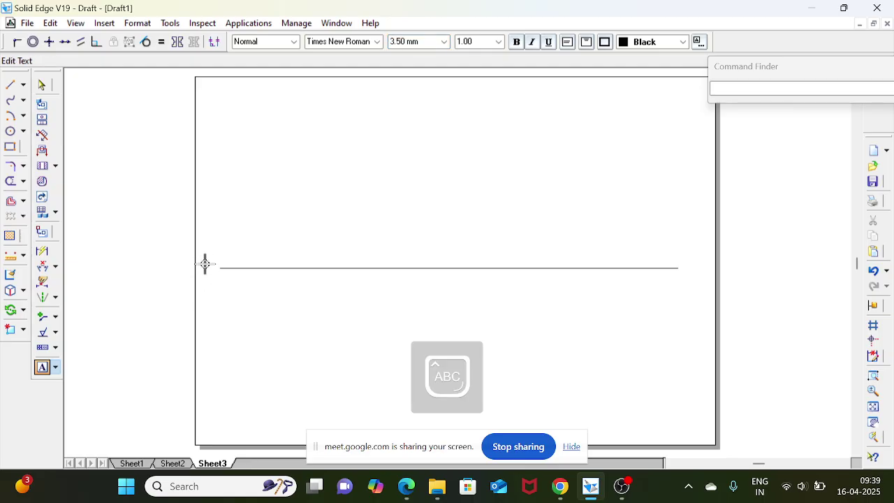
{"action": "type", "text": "x"}
{"action": "left_click", "coordinate": [691, 267]}
{"action": "type", "text": "Y"}
{"action": "left_click", "coordinate": [199, 241]}
{"action": "type", "text": "VP"}
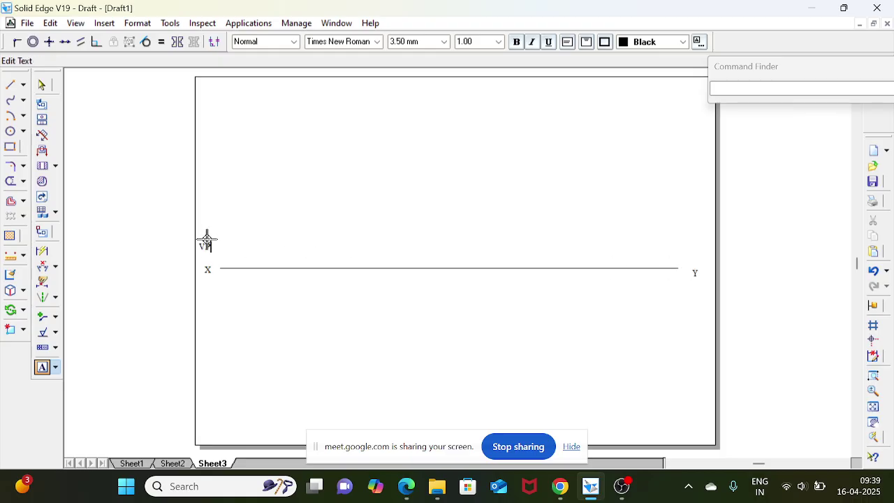
{"action": "left_click", "coordinate": [203, 295]}
{"action": "type", "text": "HP"}
Draw the pentagon's 25 mm horizontal base edge below the XY line, using Visible line style and 1.00 mm width.
{"action": "left_click", "coordinate": [10, 84]}
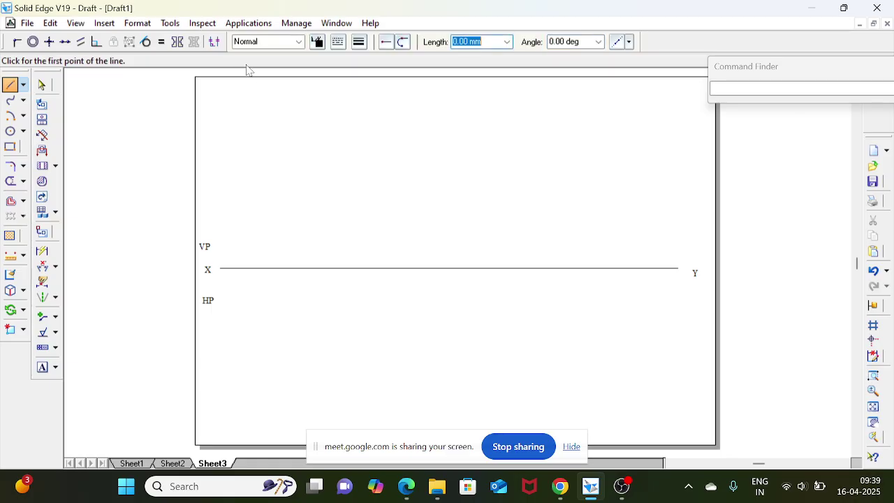
{"action": "left_click", "coordinate": [298, 42]}
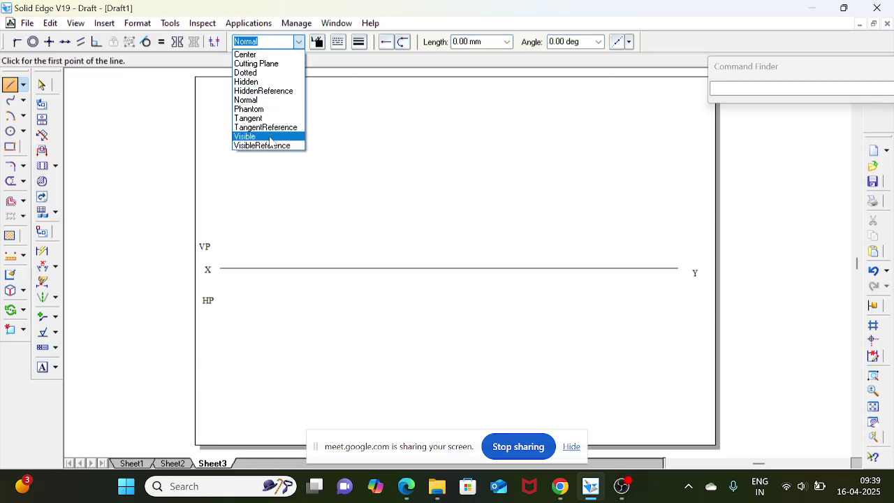
{"action": "left_click", "coordinate": [272, 137]}
{"action": "left_click", "coordinate": [360, 42]}
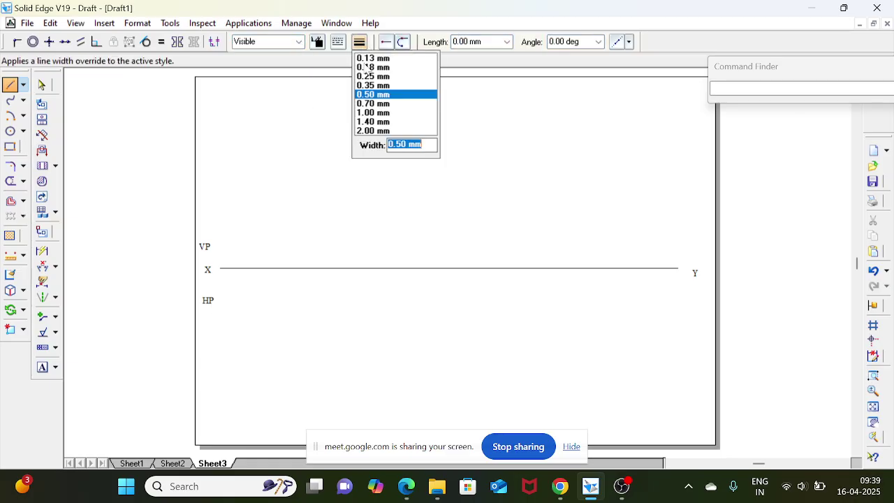
{"action": "left_click", "coordinate": [374, 113]}
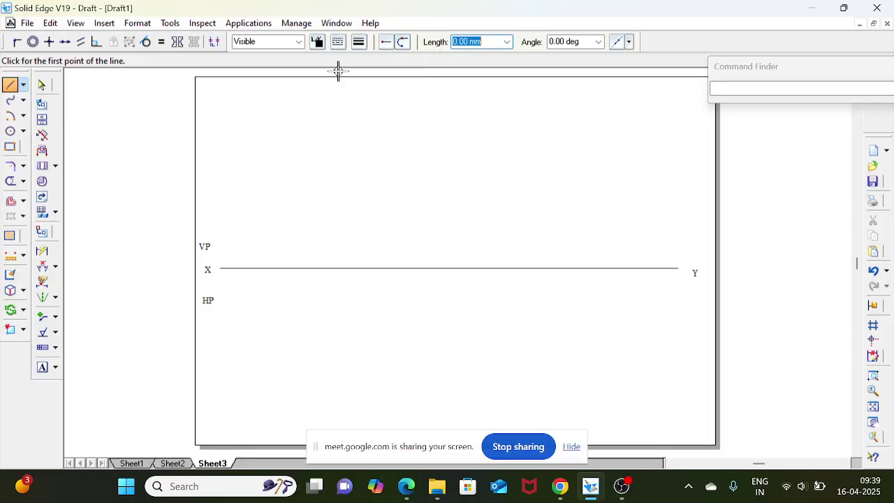
{"action": "left_click", "coordinate": [267, 359]}
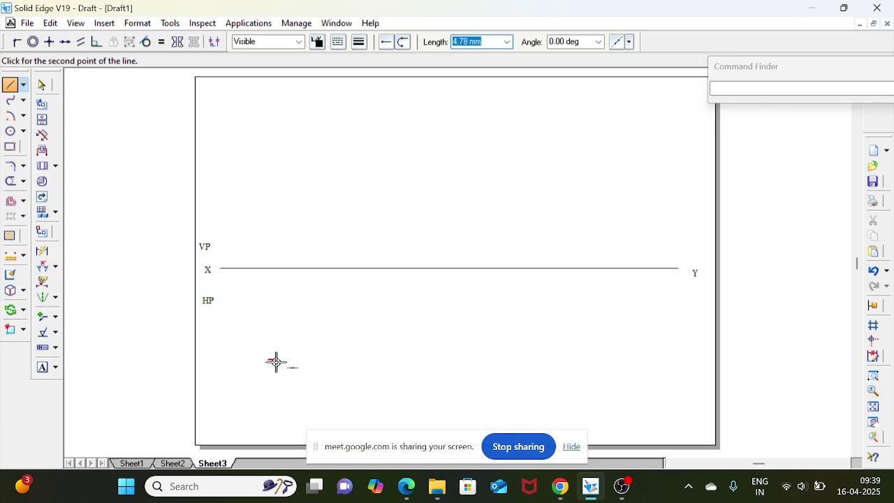
{"action": "type", "text": "25"}
{"action": "key", "text": "Tab"}
{"action": "type", "text": "180"}
{"action": "key", "text": "Tab"}
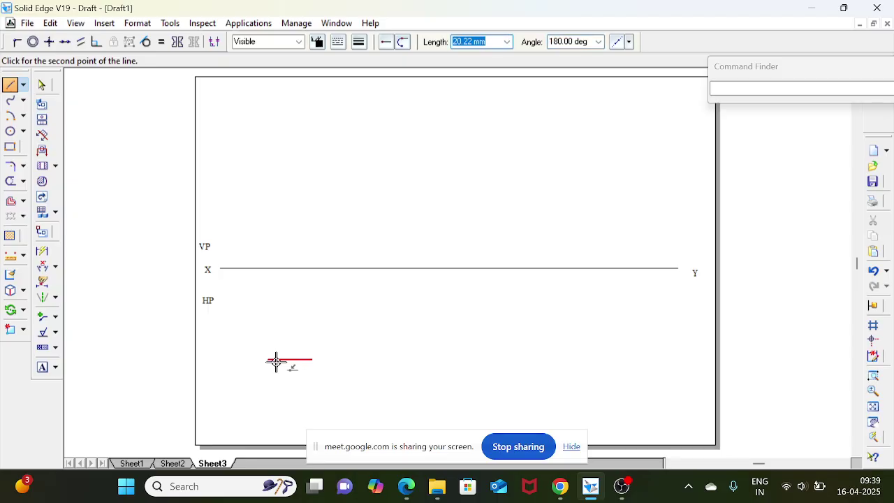
Draw the pentagon's second edge from the base's far end, 25 mm long at 72 degrees.
{"action": "type", "text": "25"}
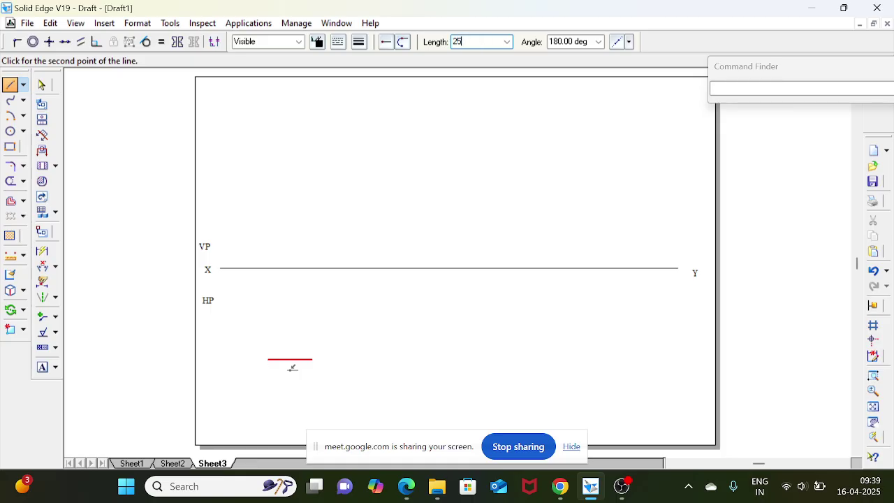
{"action": "key", "text": "Tab"}
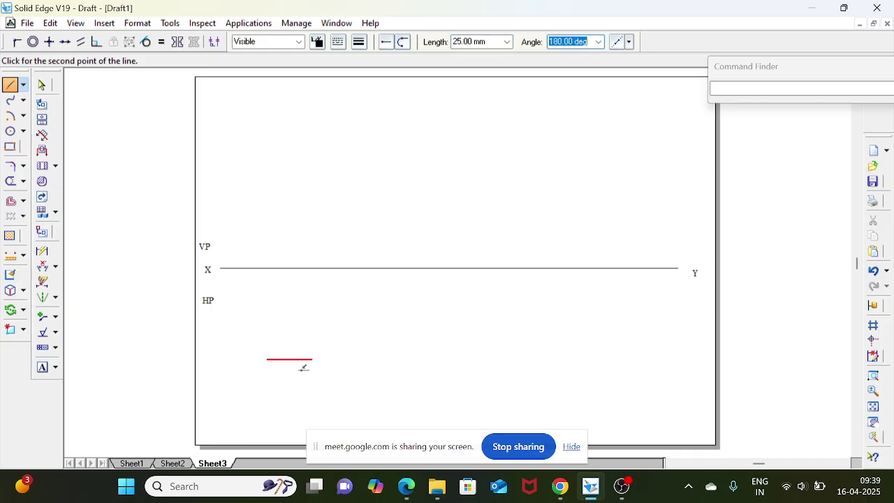
{"action": "type", "text": "72"}
{"action": "key", "text": "Return"}
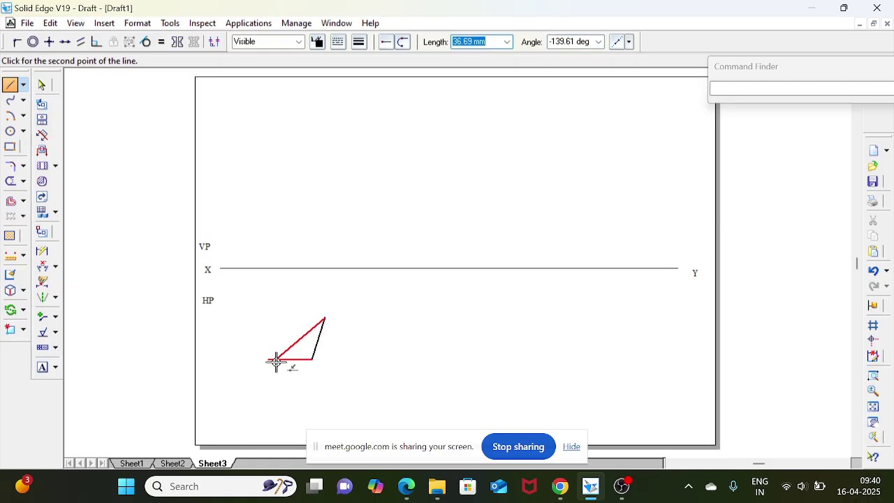
Add the pentagon's third edge up to the apex, 25 mm long at an angle of 72*2 degrees.
{"action": "type", "text": "25"}
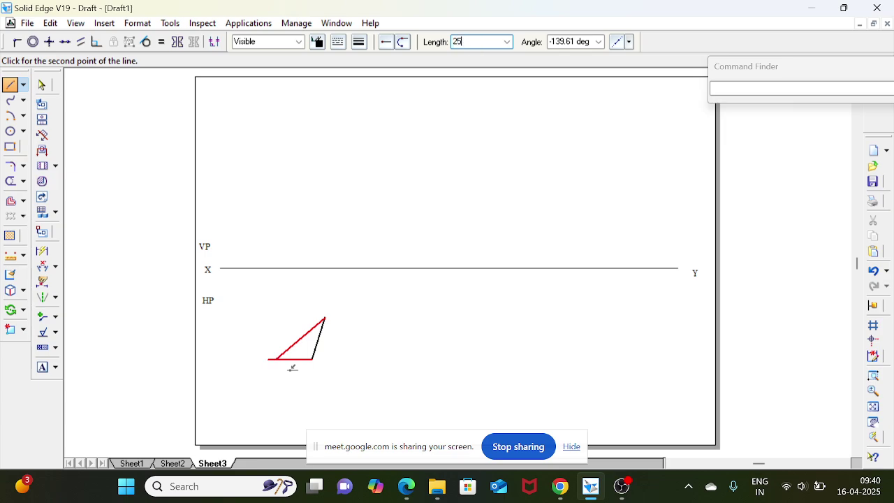
{"action": "type", "text": "72"}
{"action": "type", "text": "1"}
{"action": "key", "text": "BackSpace"}
{"action": "key", "text": "BackSpace"}
{"action": "key", "text": "BackSpace"}
{"action": "key", "text": "Tab"}
{"action": "type", "text": "7"}
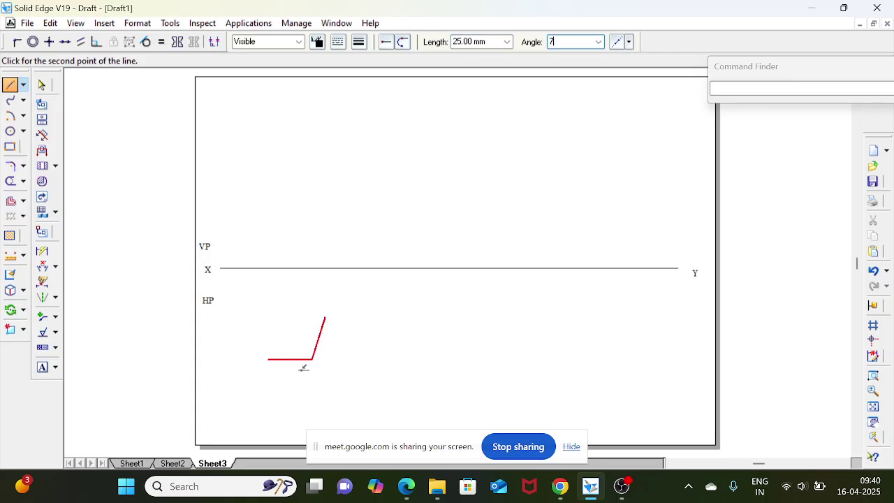
{"action": "type", "text": "2°2"}
{"action": "key", "text": "Return"}
{"action": "key", "text": "Return"}
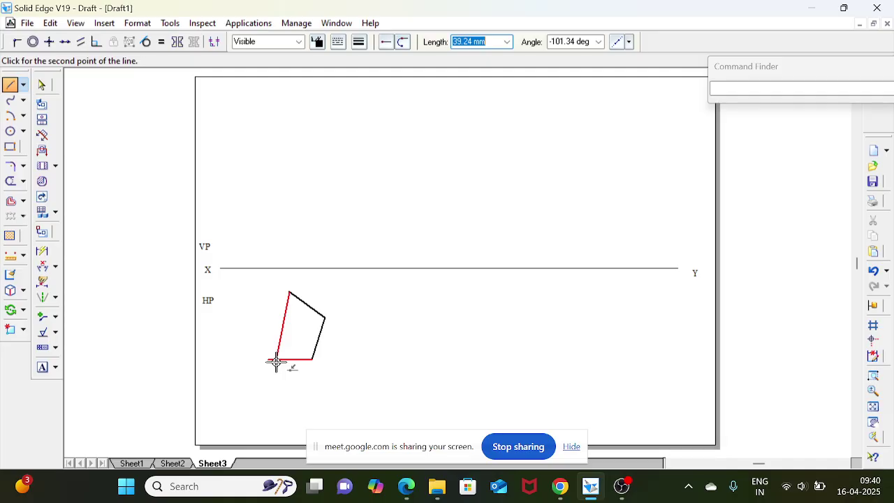
Close the pentagon with two more 25 mm edges at angles of 72*3 and 72*4 degrees.
{"action": "type", "text": "25"}
{"action": "key", "text": "Tab"}
{"action": "type", "text": "72"}
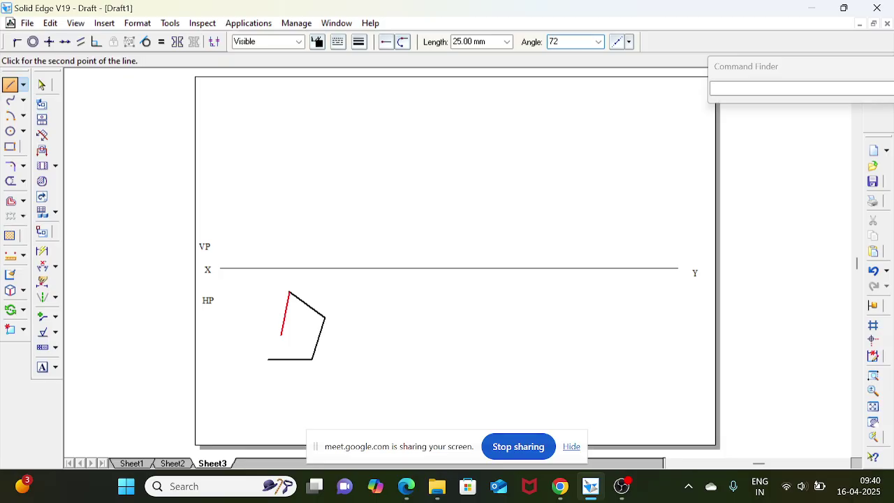
{"action": "type", "text": "°3"}
{"action": "key", "text": "Return"}
{"action": "type", "text": "25"}
{"action": "key", "text": "Tab"}
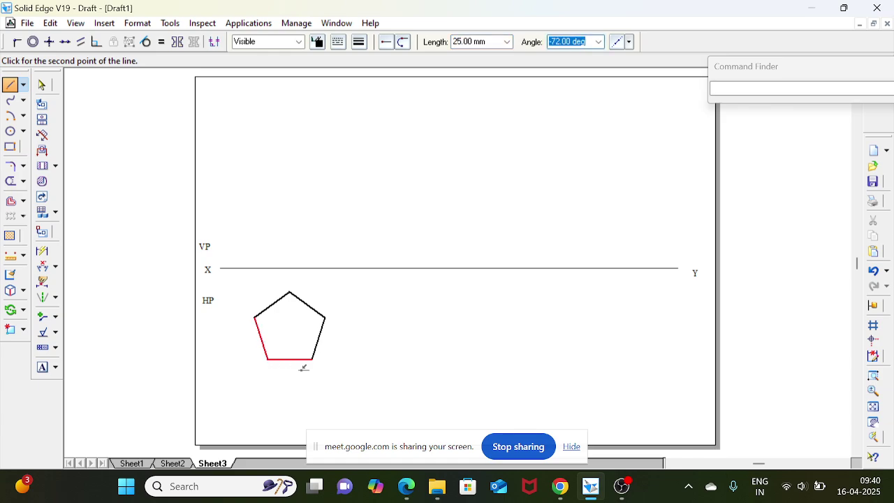
{"action": "type", "text": "72°4"}
{"action": "key", "text": "Return"}
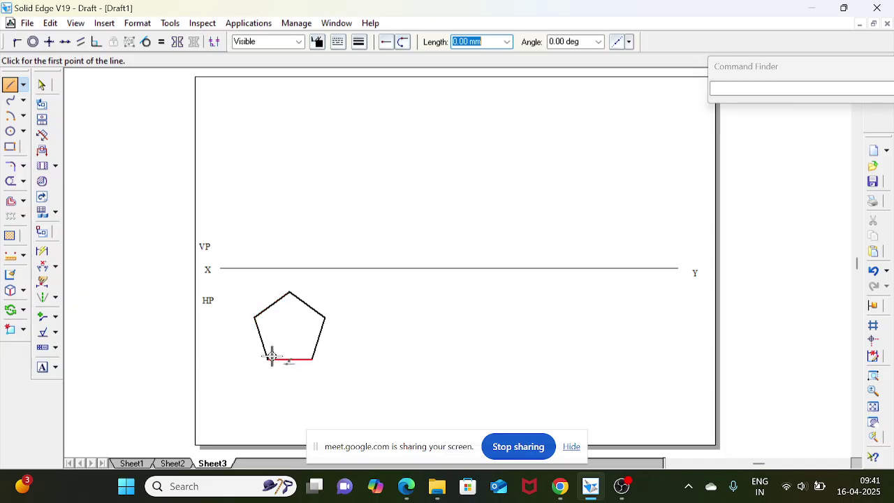
Rotate the whole pentagon by 18 degrees about its lower-right corner without keeping a copy, making its right-hand edge vertical.
{"action": "left_click", "coordinate": [42, 85]}
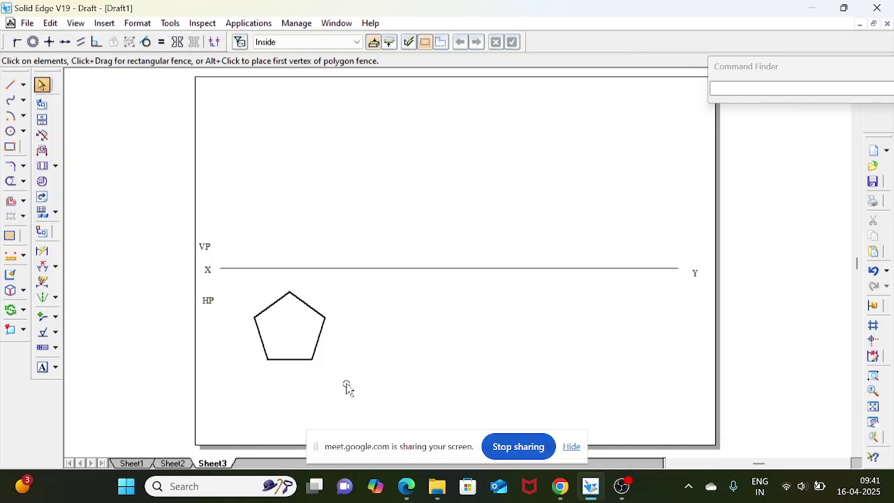
{"action": "left_click_drag", "start_coordinate": [333, 379], "coordinate": [241, 286]}
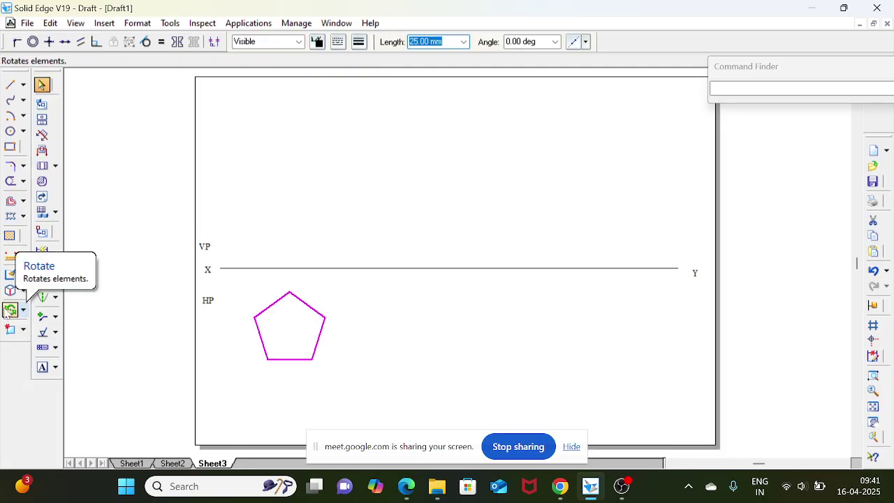
{"action": "left_click", "coordinate": [10, 309]}
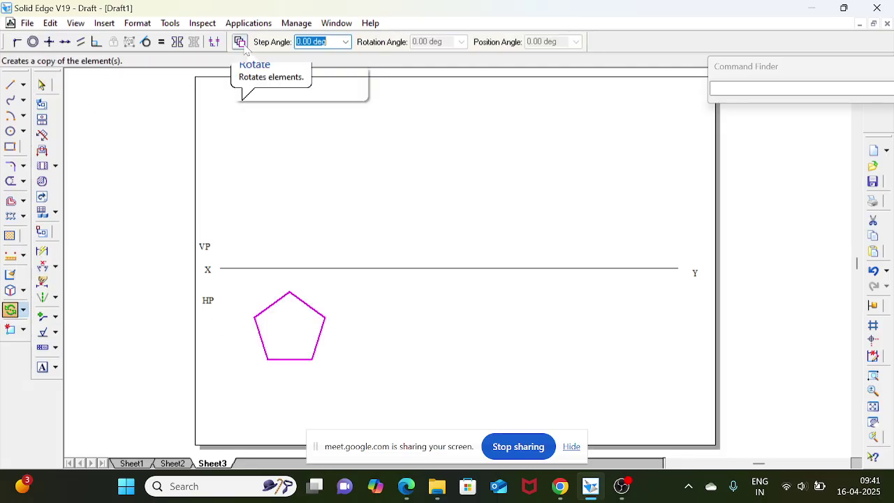
{"action": "left_click", "coordinate": [244, 46]}
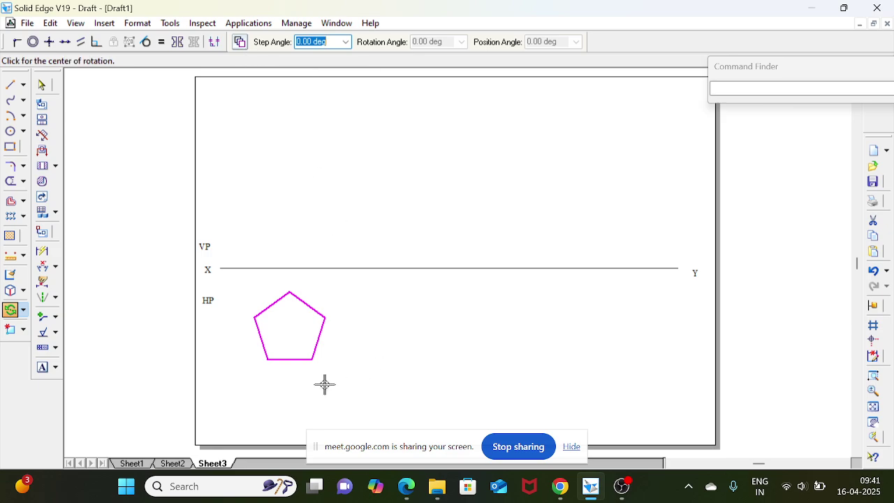
{"action": "left_click", "coordinate": [310, 360]}
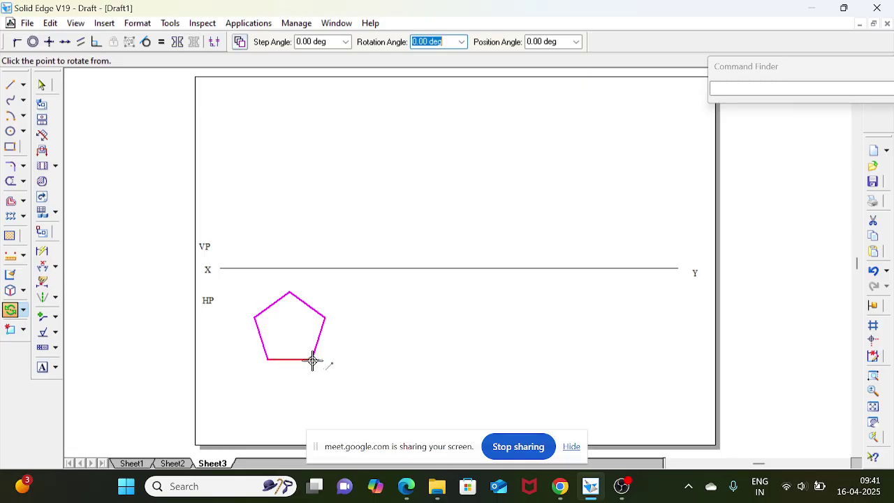
{"action": "left_click", "coordinate": [325, 316]}
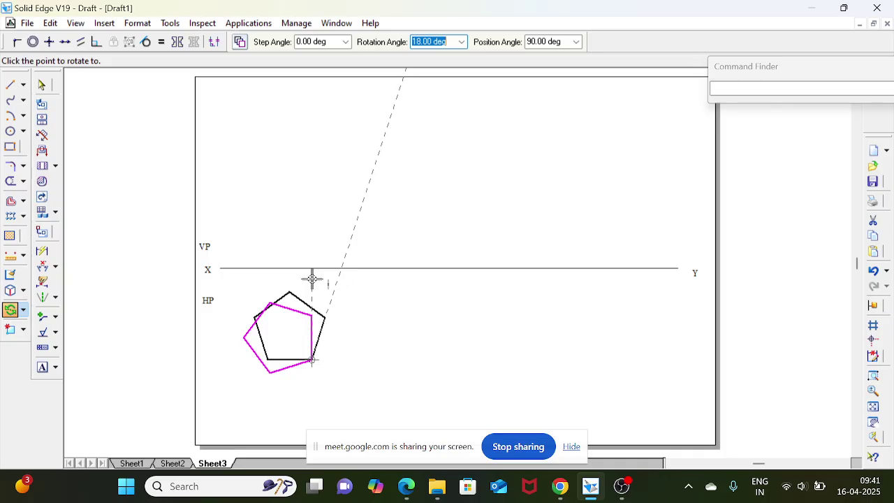
{"action": "left_click", "coordinate": [312, 280]}
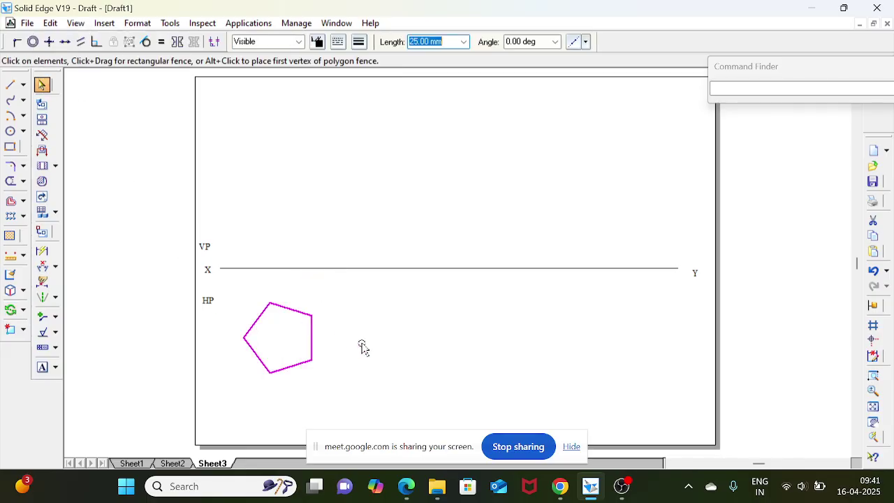
{"action": "left_click", "coordinate": [312, 339]}
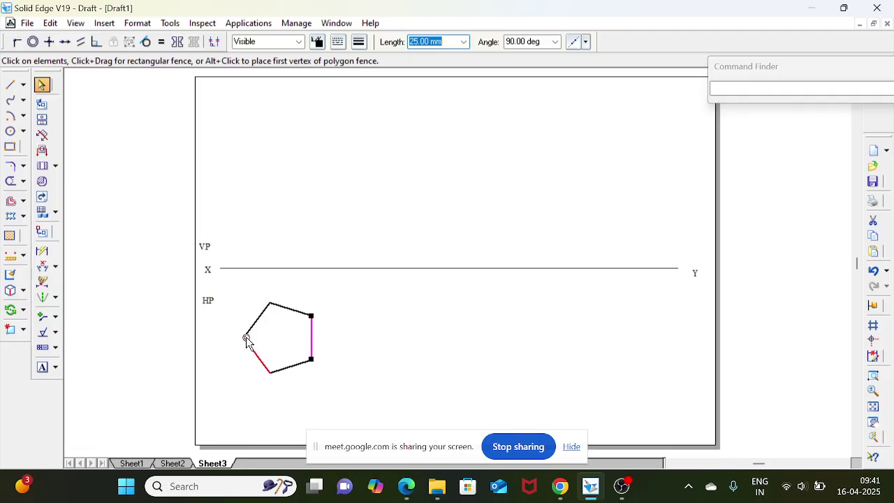
{"action": "left_click", "coordinate": [389, 342]}
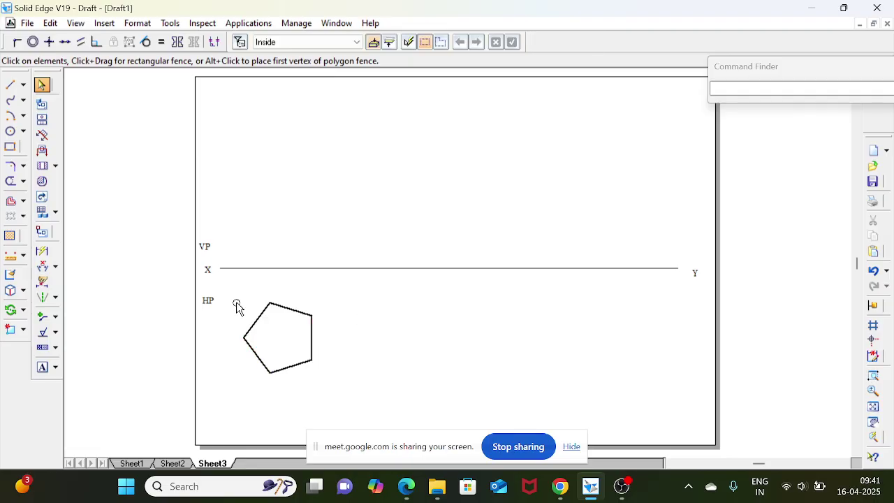
Label the pentagon's corners a, b, c, d and e clockwise, starting from the lower end of the vertical edge.
{"action": "left_click", "coordinate": [42, 367]}
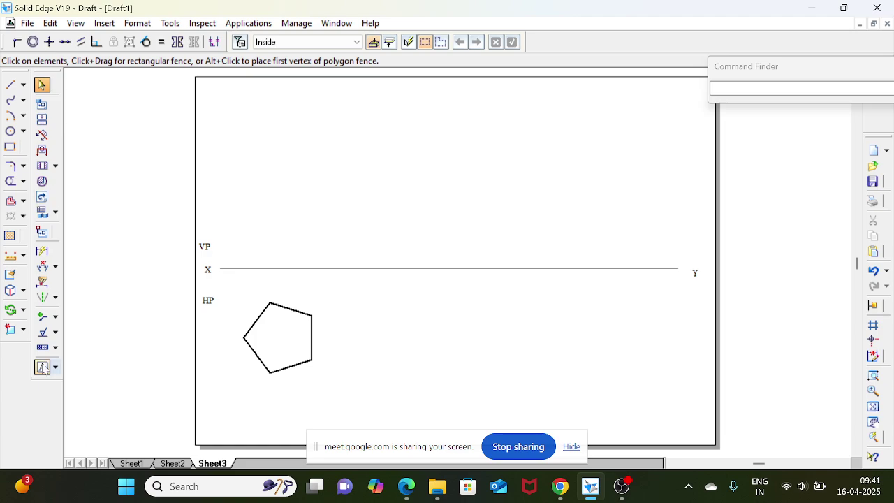
{"action": "left_click", "coordinate": [318, 358]}
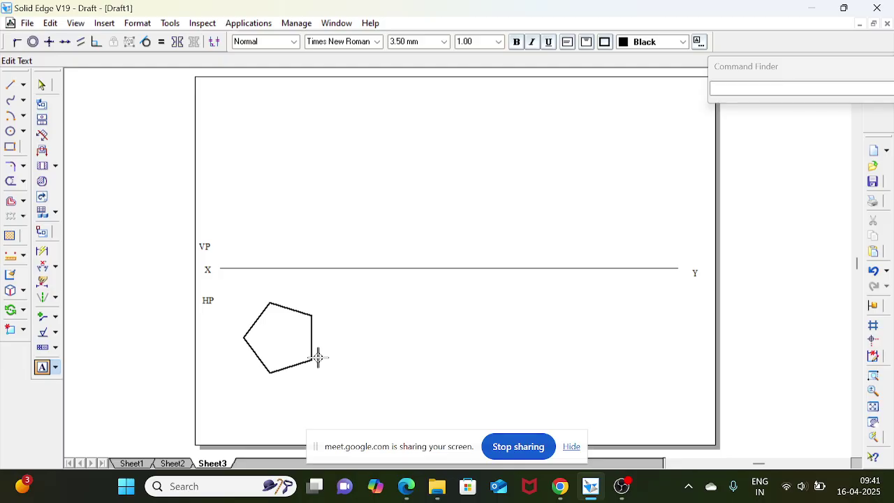
{"action": "type", "text": "a"}
{"action": "left_click", "coordinate": [261, 379]}
{"action": "left_click", "coordinate": [264, 383]}
{"action": "type", "text": "b"}
{"action": "left_click", "coordinate": [234, 341]}
{"action": "left_click", "coordinate": [234, 340]}
{"action": "type", "text": "c"}
{"action": "left_click", "coordinate": [272, 291]}
{"action": "left_click", "coordinate": [275, 291]}
{"action": "type", "text": "d"}
{"action": "type", "text": "e"}
Draw a vertical projector in Normal line style from corner c up to the XY line.
{"action": "left_click", "coordinate": [14, 85]}
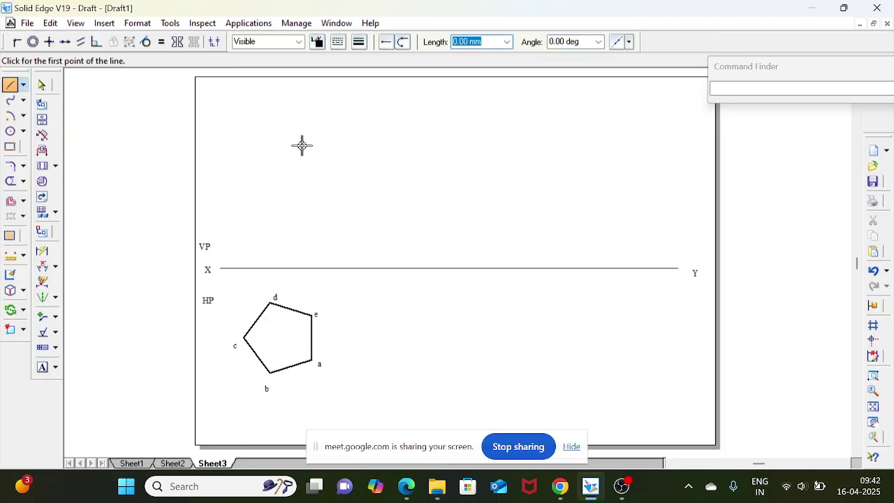
{"action": "left_click", "coordinate": [298, 42]}
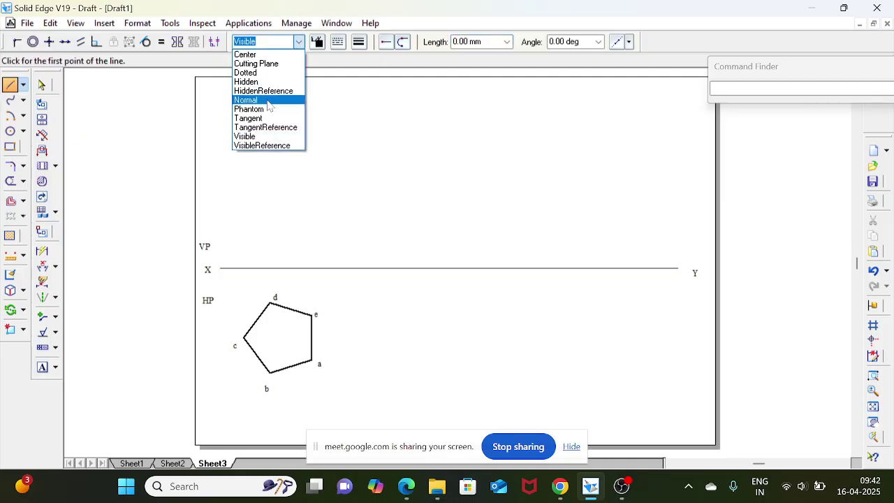
{"action": "left_click", "coordinate": [269, 103]}
{"action": "left_click", "coordinate": [244, 337]}
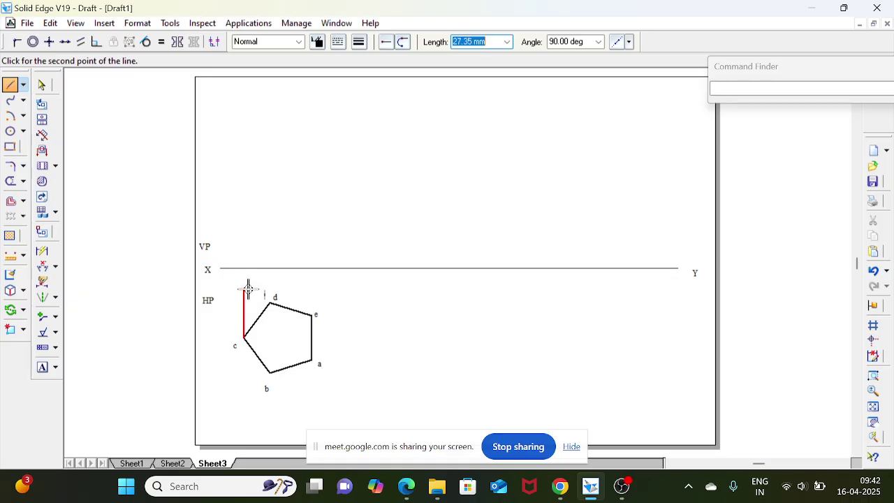
{"action": "right_click", "coordinate": [248, 288]}
{"action": "left_click", "coordinate": [244, 337]}
{"action": "left_click", "coordinate": [244, 268]}
{"action": "right_click", "coordinate": [289, 296]}
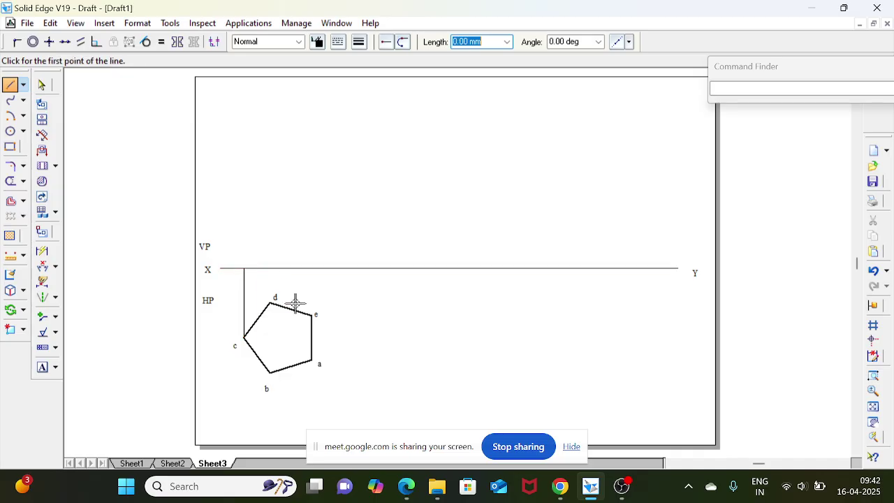
Draw vertical projectors from corners d and e up to the XY line.
{"action": "left_click", "coordinate": [270, 300]}
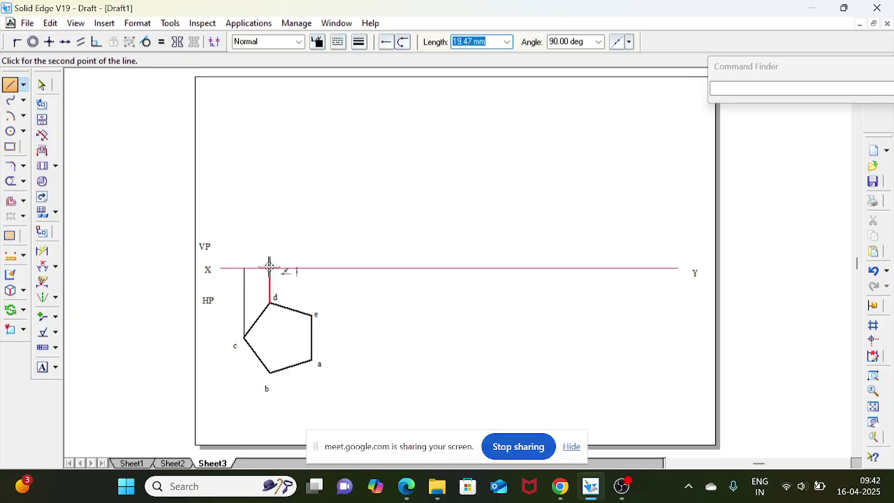
{"action": "left_click", "coordinate": [270, 268]}
{"action": "right_click", "coordinate": [293, 293]}
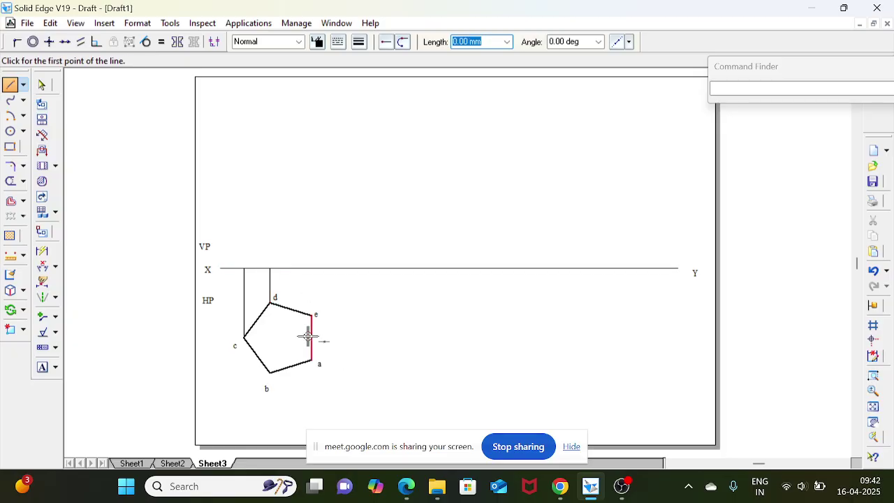
{"action": "left_click", "coordinate": [311, 314]}
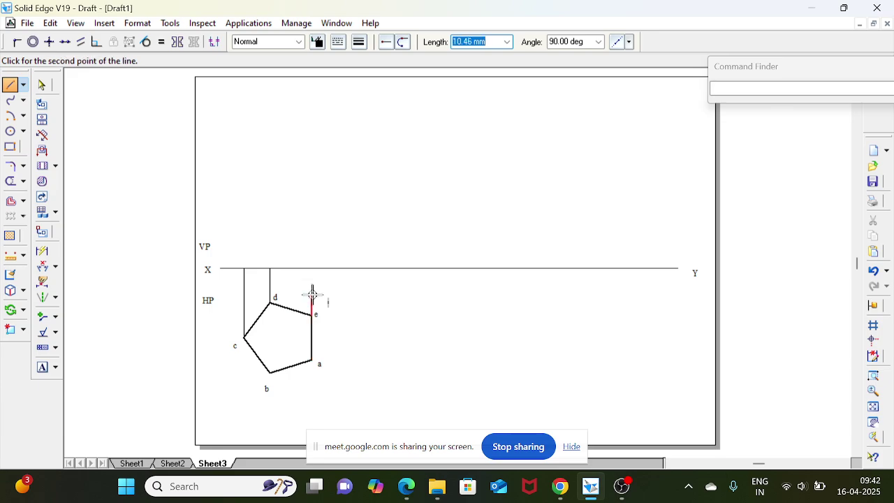
{"action": "left_click", "coordinate": [312, 268]}
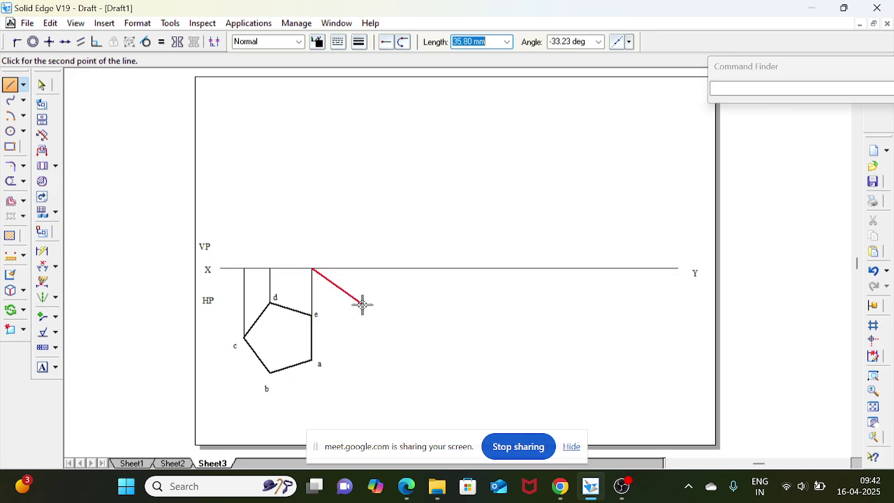
Draw the lamina's front view along the XY line from e's projector to c's projector, in a thicker Visible line style.
{"action": "left_click", "coordinate": [287, 41]}
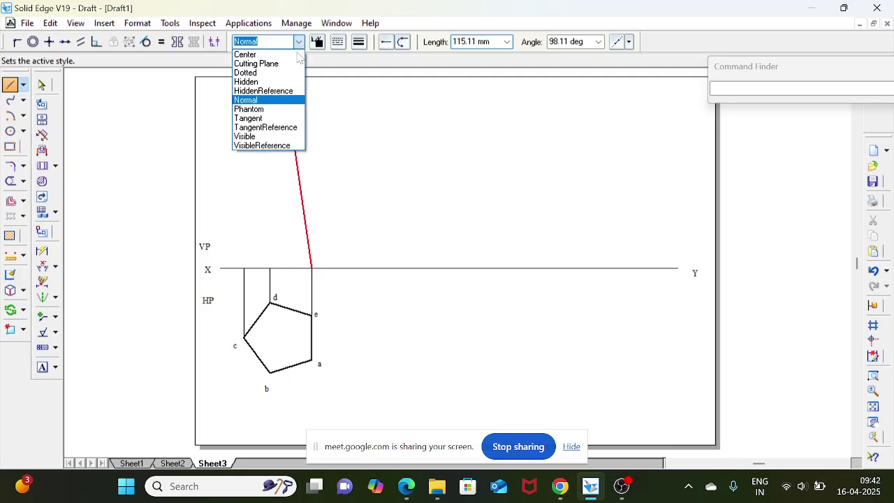
{"action": "left_click", "coordinate": [269, 136]}
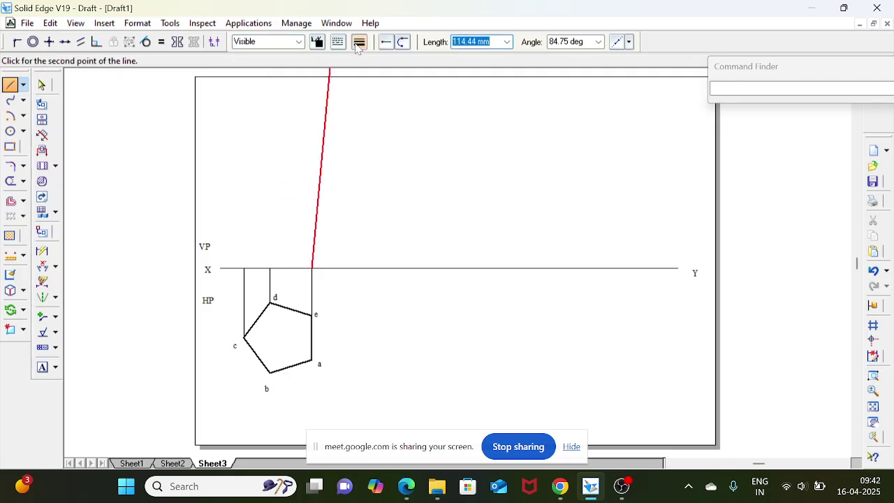
{"action": "left_click", "coordinate": [359, 42]}
{"action": "left_click", "coordinate": [384, 122]}
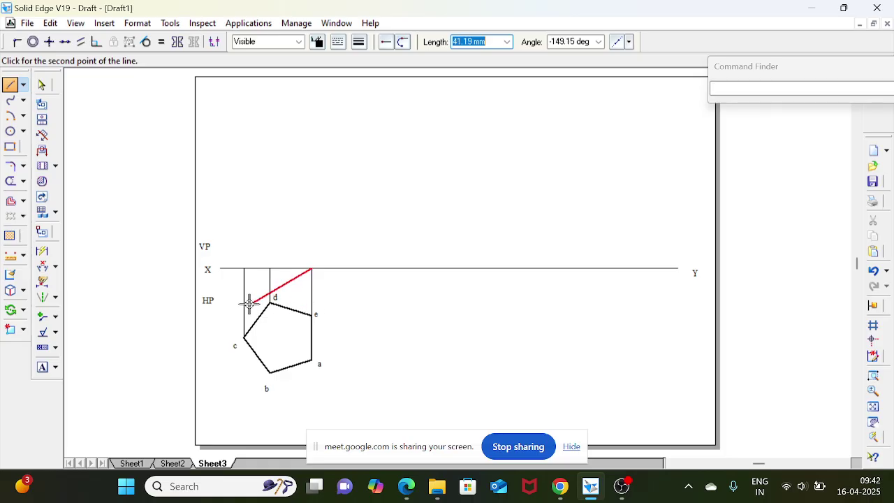
{"action": "left_click", "coordinate": [244, 267]}
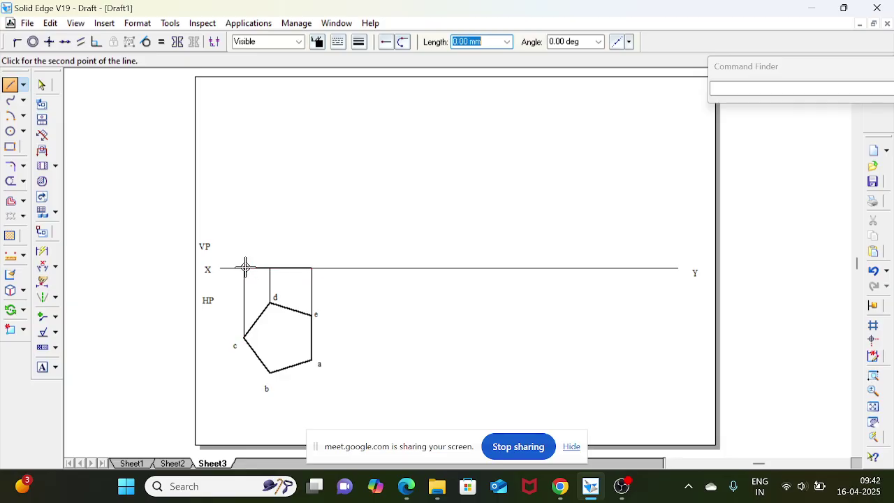
{"action": "right_click", "coordinate": [417, 336]}
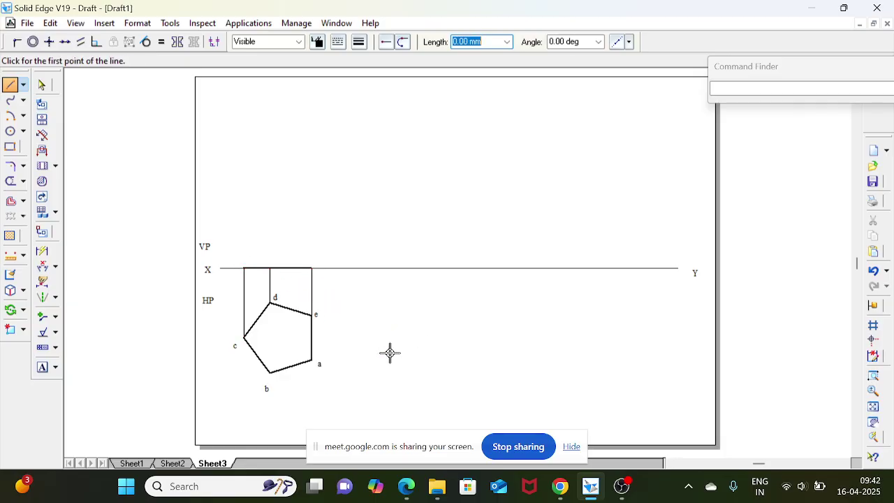
Label the front view points above the XY line as c', b'(d') and a'(e').
{"action": "left_click", "coordinate": [42, 368]}
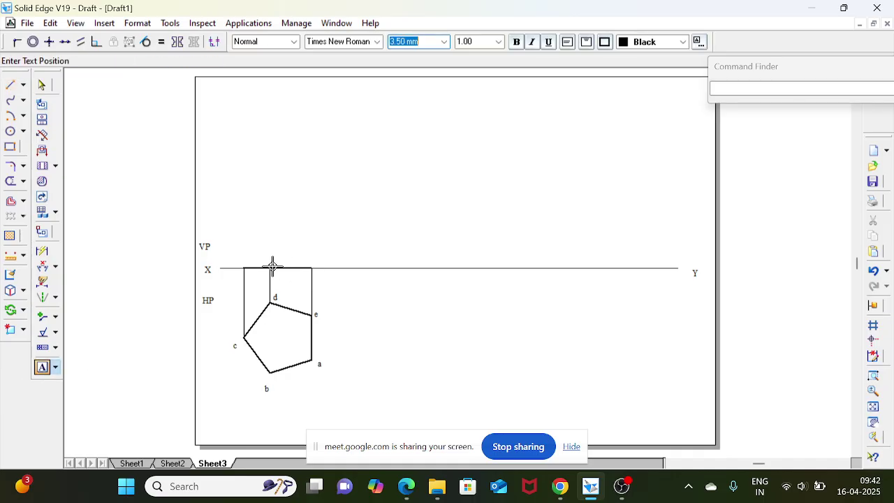
{"action": "left_click", "coordinate": [237, 253]}
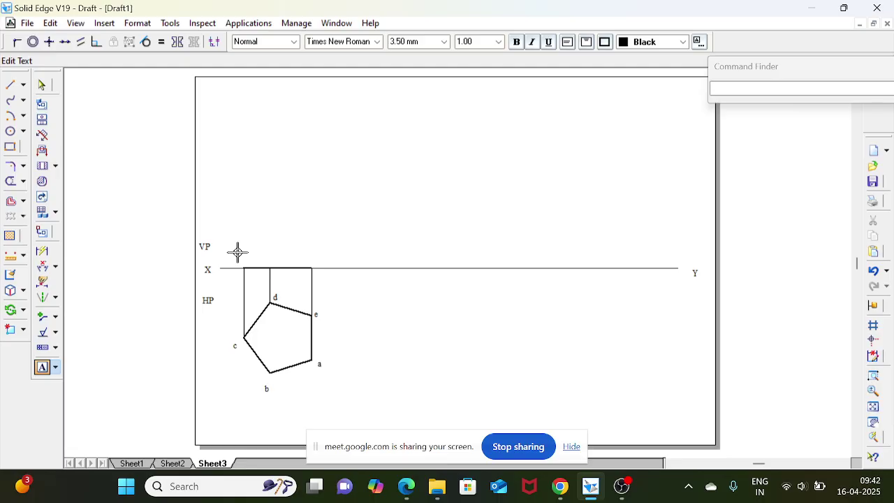
{"action": "type", "text": "c'"}
{"action": "left_click", "coordinate": [265, 249]}
{"action": "type", "text": "b'(d')"}
{"action": "left_click", "coordinate": [306, 252]}
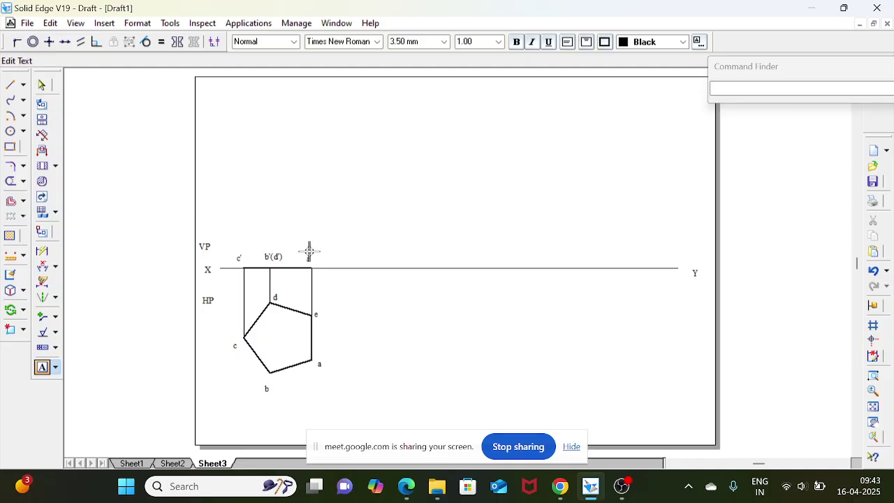
{"action": "type", "text": "a'(e')"}
Switch to the PDF notes in Edge and reread problem 7, highlighting the phrase about the opposite edge being 20mm above HP.
{"action": "left_click", "coordinate": [407, 491]}
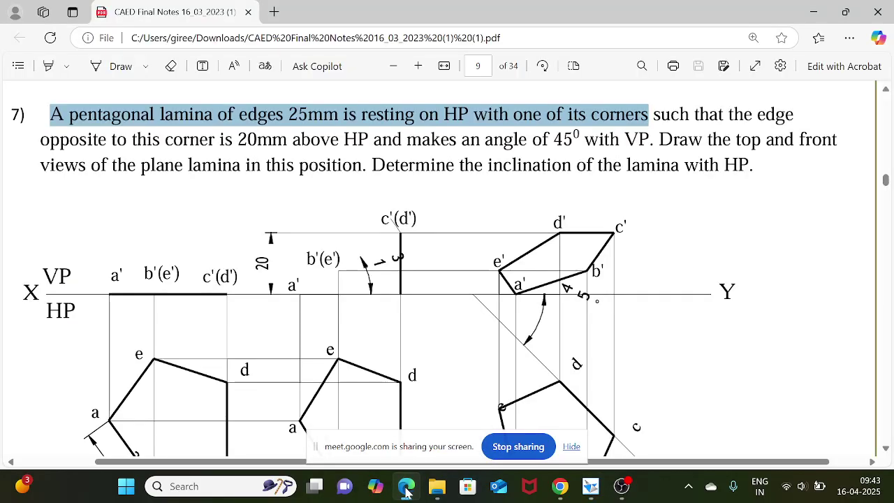
{"action": "left_click", "coordinate": [590, 488]}
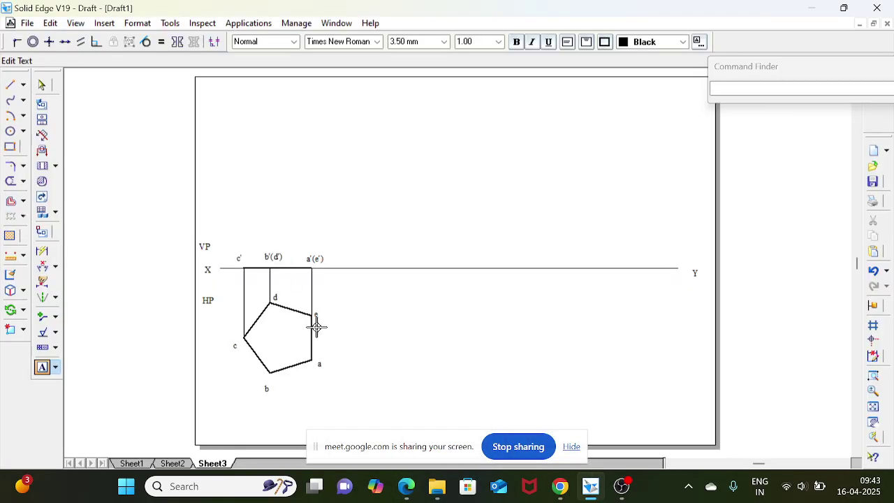
{"action": "left_click", "coordinate": [407, 489]}
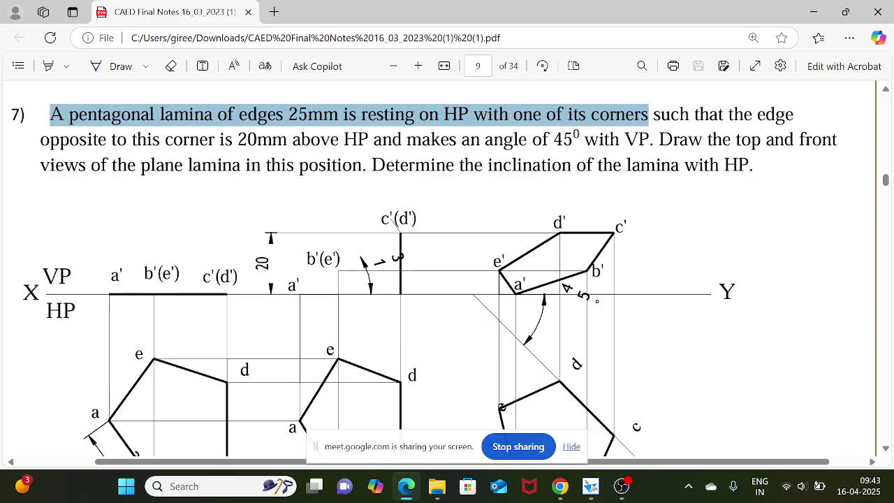
{"action": "key", "text": "Escape"}
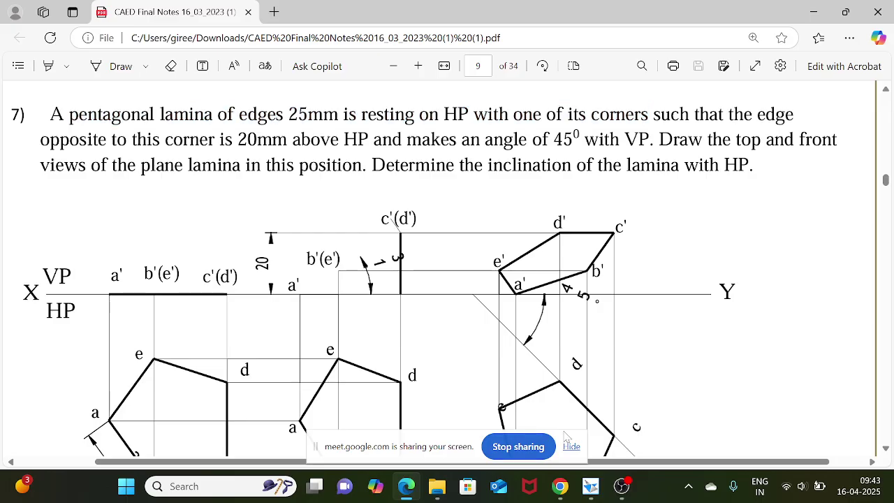
{"action": "left_click", "coordinate": [590, 486]}
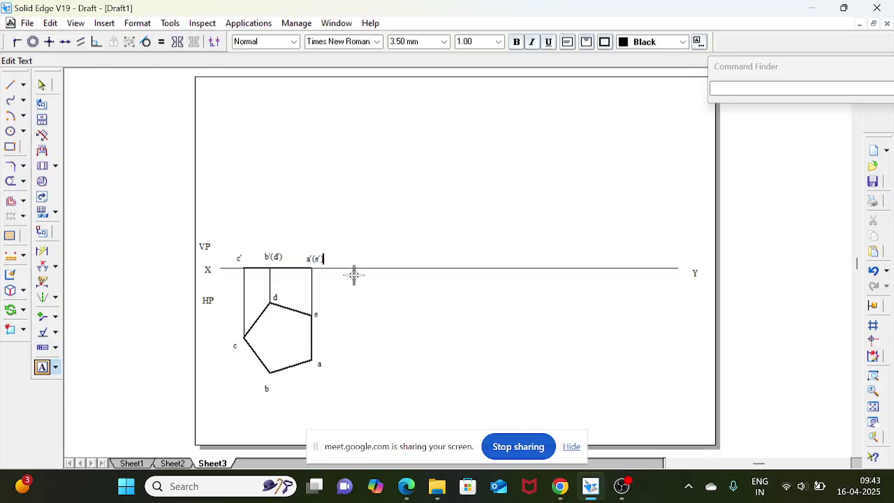
{"action": "left_click", "coordinate": [406, 486]}
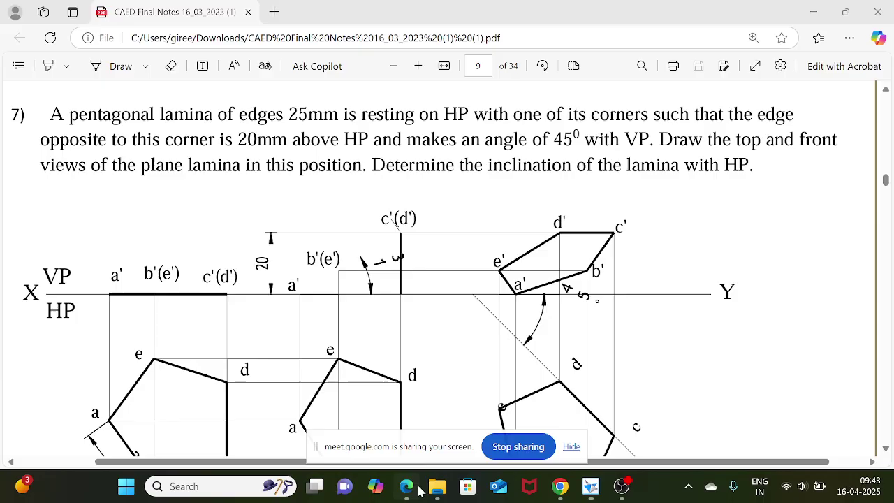
{"action": "scroll", "coordinate": [447, 279], "scroll_direction": "up", "scroll_amount": 3}
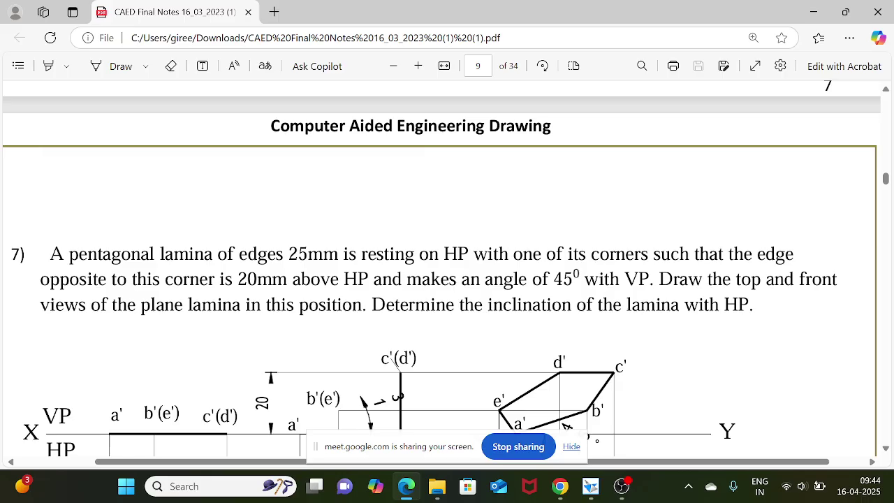
{"action": "left_click_drag", "start_coordinate": [374, 278], "coordinate": [69, 278]}
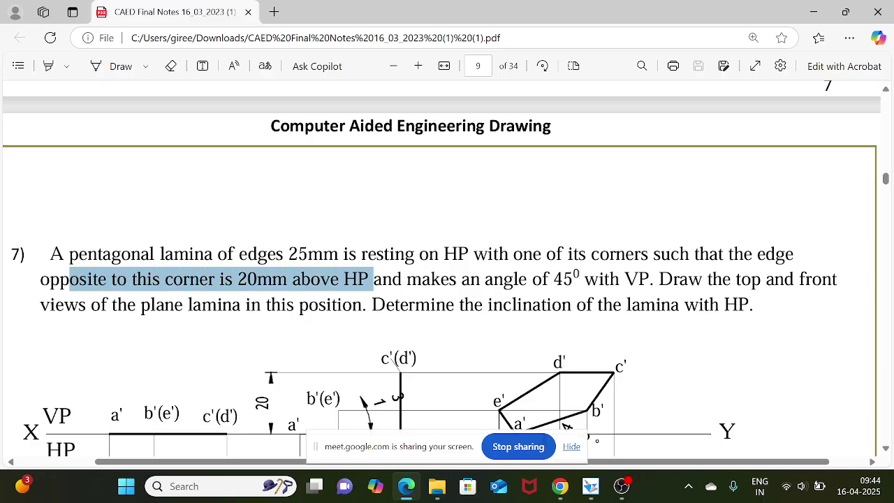
Switch to Solid Edge and draw a Normal-style 20 mm line at 90 degrees up from the XY line, beyond a'(e').
{"action": "left_click", "coordinate": [590, 486]}
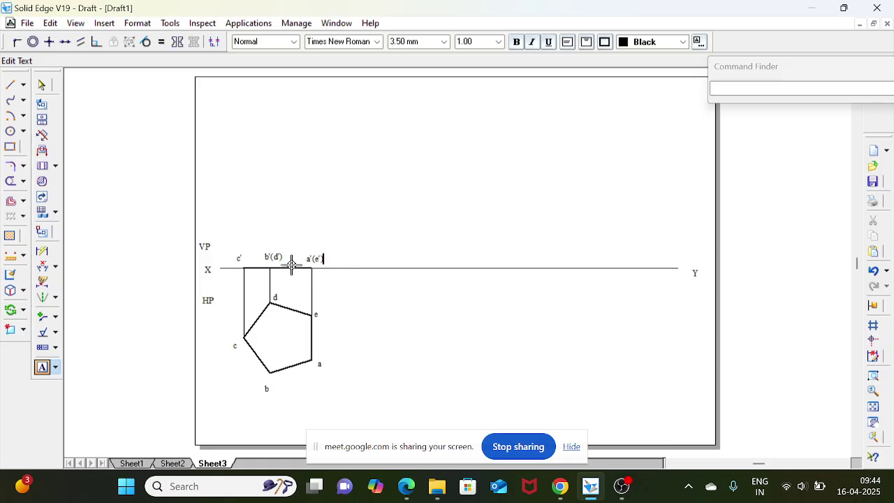
{"action": "left_click", "coordinate": [42, 83]}
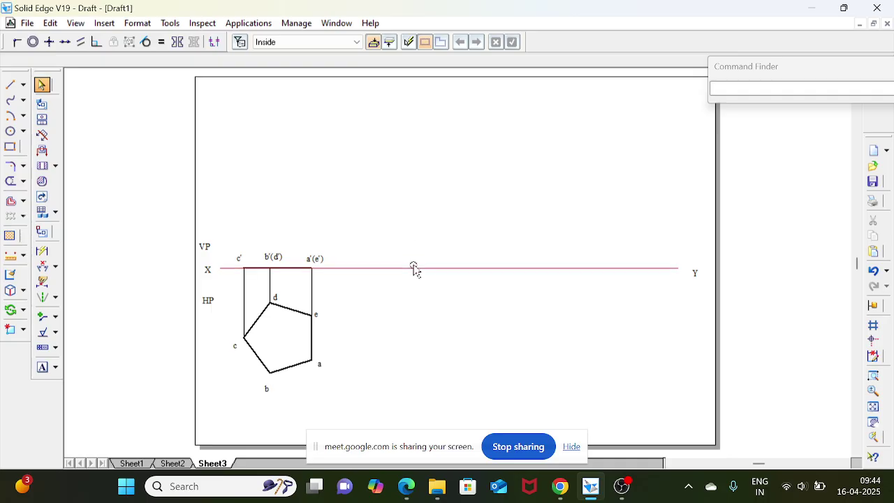
{"action": "left_click", "coordinate": [8, 86]}
{"action": "left_click", "coordinate": [299, 42]}
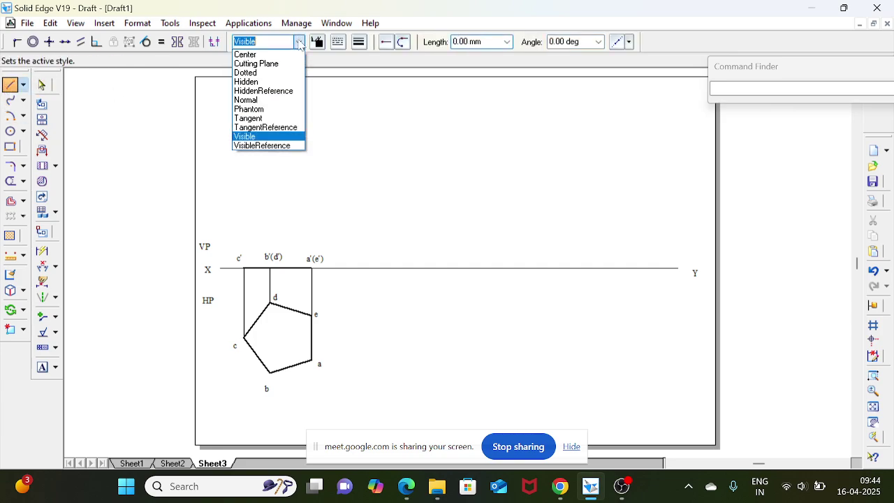
{"action": "left_click", "coordinate": [274, 100]}
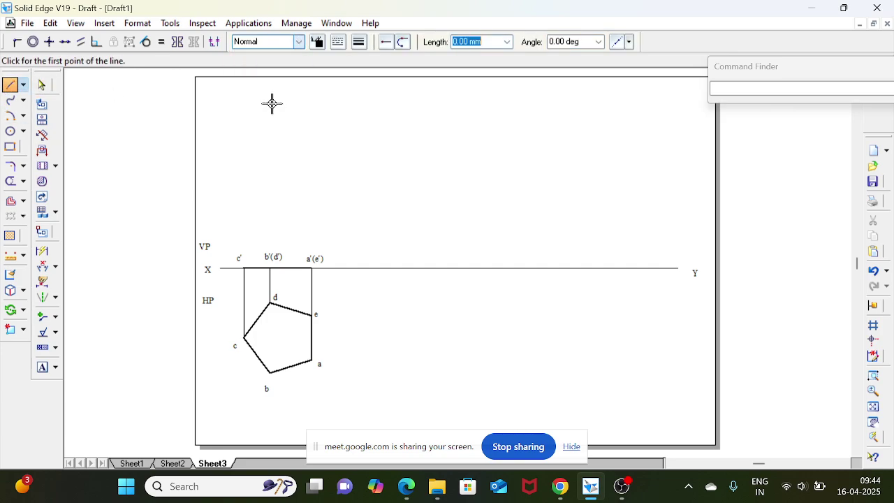
{"action": "left_click", "coordinate": [410, 267]}
{"action": "type", "text": "20"}
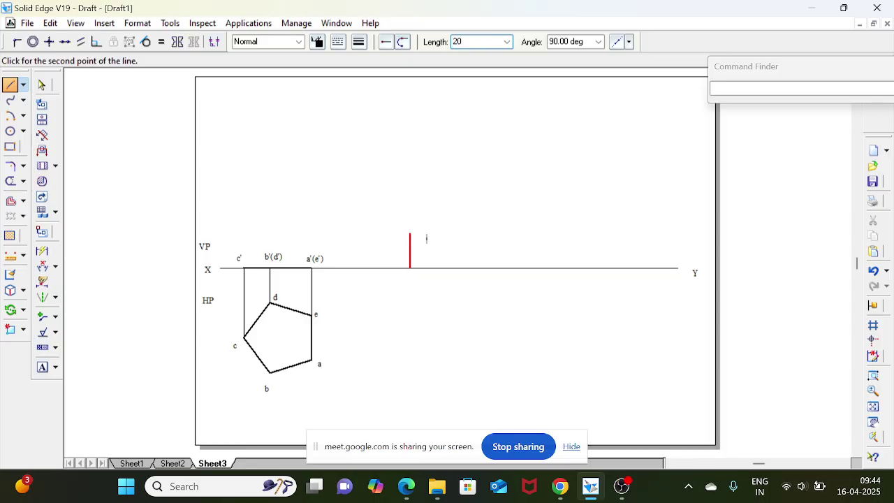
{"action": "key", "text": "Tab"}
{"action": "type", "text": "90"}
{"action": "key", "text": "Return"}
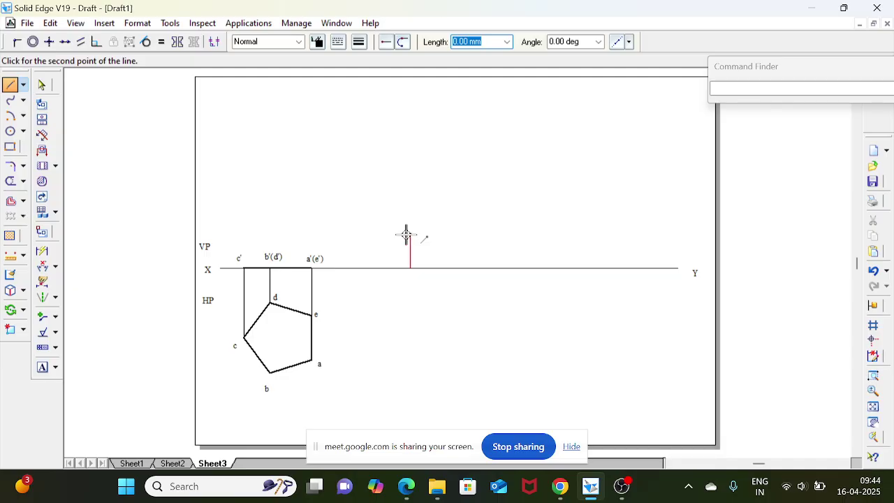
{"action": "right_click", "coordinate": [441, 224]}
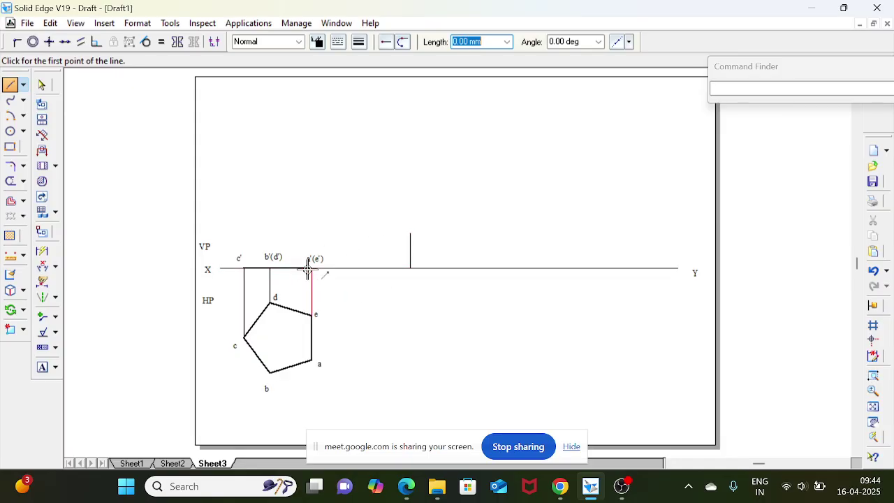
Copy the front view line with its labels, placing its a'(e') end on the upper end of the 20 mm vertical line.
{"action": "left_click", "coordinate": [42, 85]}
{"action": "left_click_drag", "start_coordinate": [223, 246], "coordinate": [333, 291]}
{"action": "left_click", "coordinate": [27, 313]}
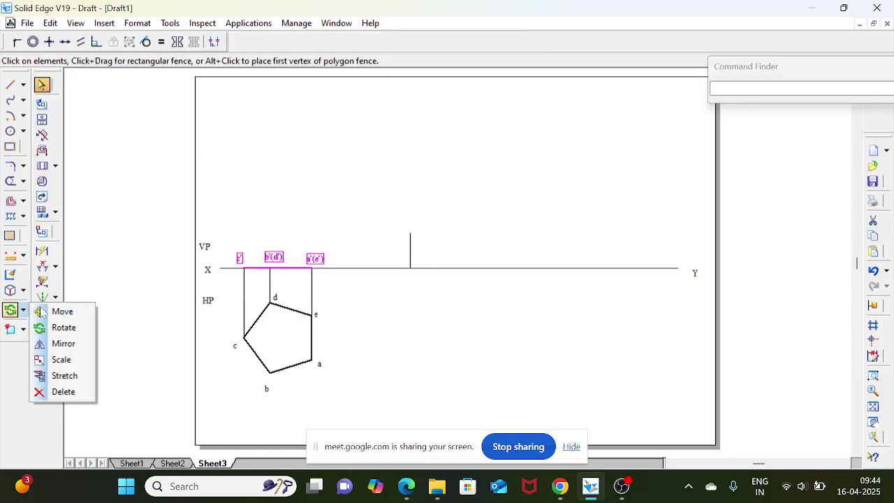
{"action": "left_click", "coordinate": [67, 310]}
{"action": "left_click", "coordinate": [310, 268]}
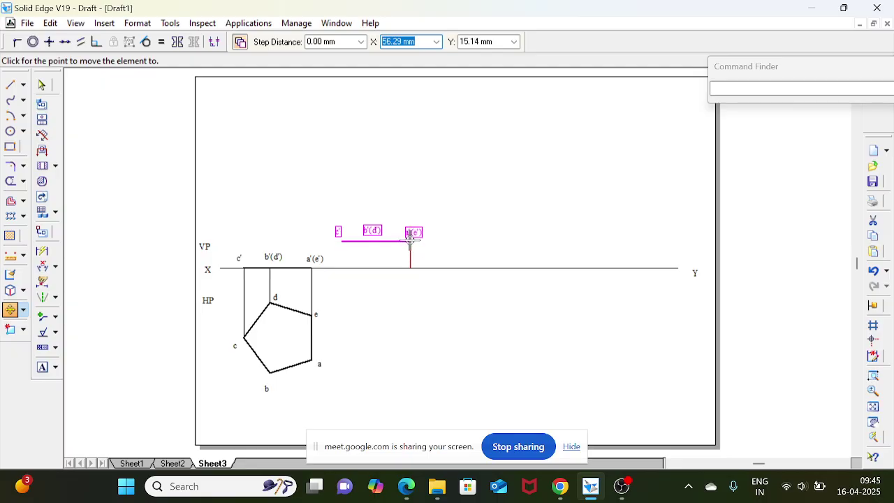
{"action": "type", "text": "20"}
{"action": "key", "text": "Tab"}
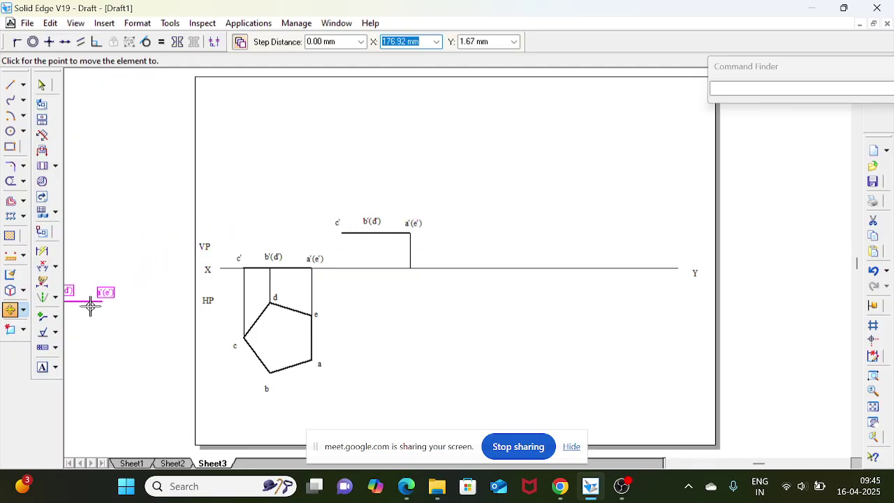
Rotate the copied front view about its a'(e') end until its c' end meets the XY line.
{"action": "left_click", "coordinate": [23, 309]}
{"action": "left_click", "coordinate": [64, 327]}
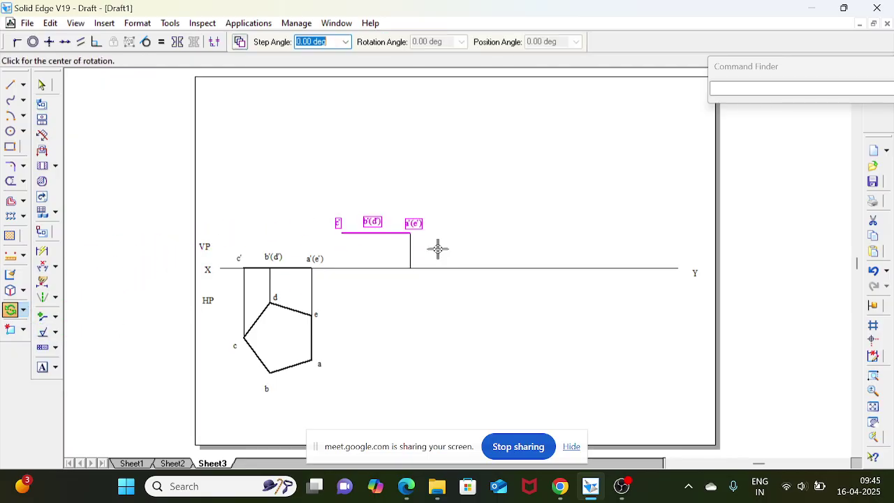
{"action": "left_click", "coordinate": [409, 233]}
{"action": "left_click", "coordinate": [341, 233]}
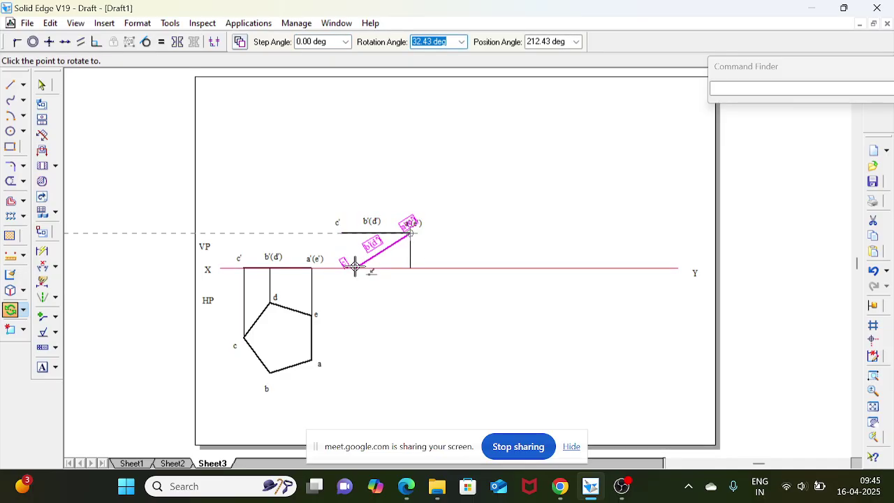
{"action": "left_click", "coordinate": [355, 266]}
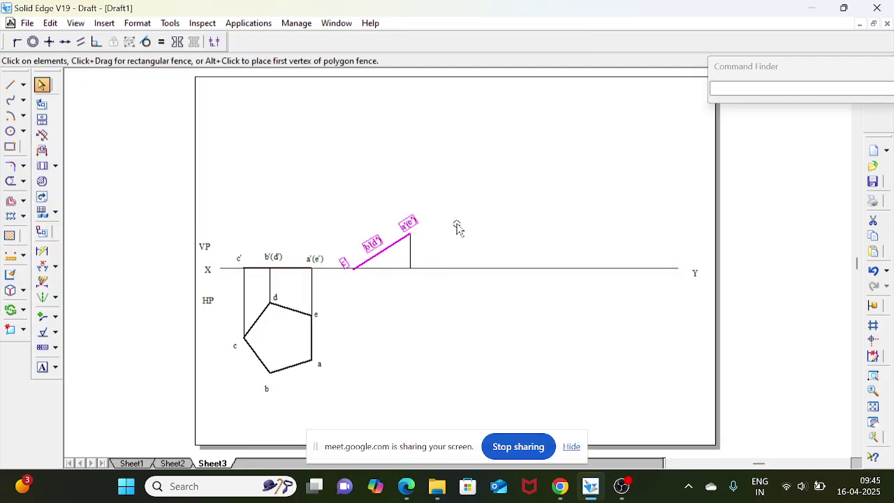
Inspect the c' end of the rotated line against the XY line, and undo the rotation and the copy.
{"action": "left_click", "coordinate": [878, 376]}
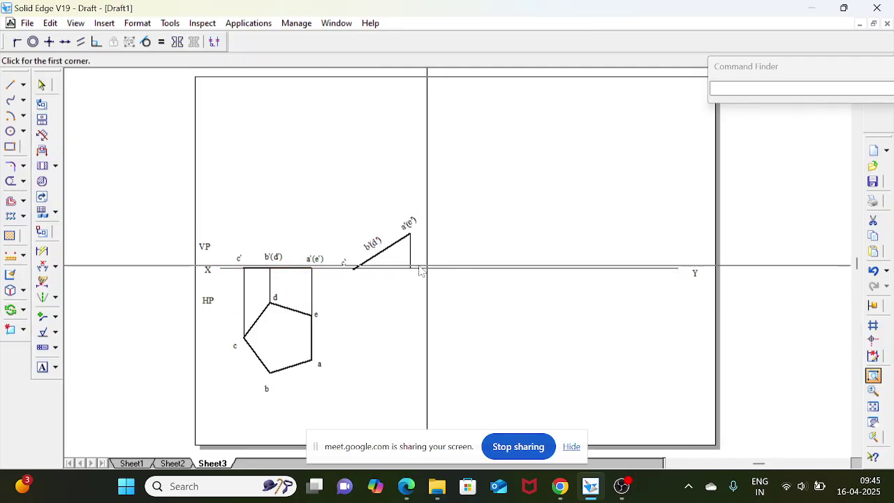
{"action": "left_click_drag", "start_coordinate": [337, 253], "coordinate": [369, 278]}
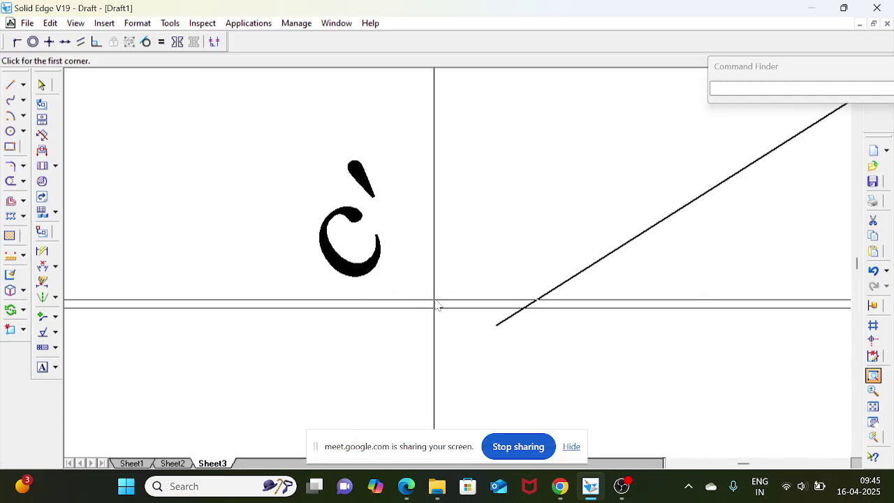
{"action": "left_click_drag", "start_coordinate": [443, 291], "coordinate": [535, 336]}
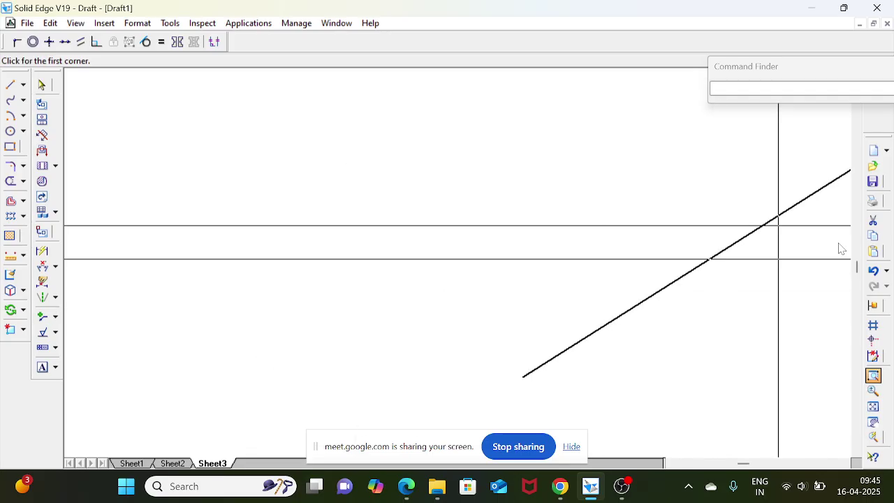
{"action": "left_click", "coordinate": [874, 407]}
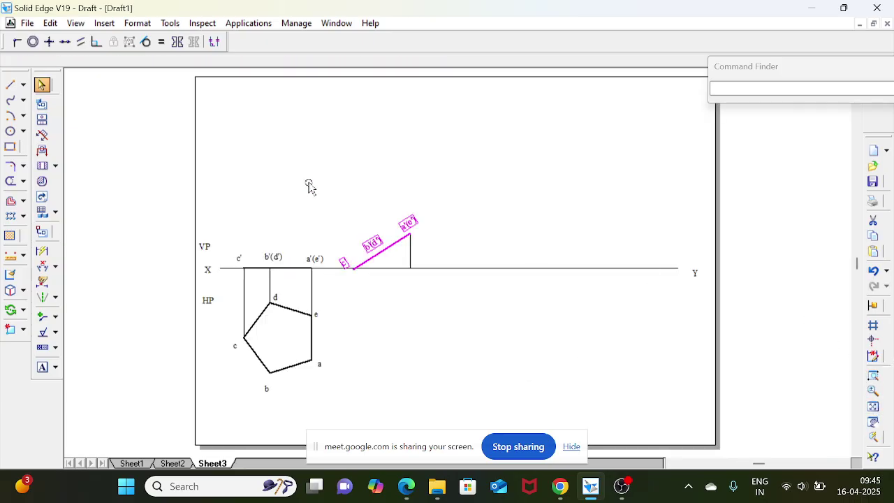
{"action": "left_click", "coordinate": [873, 271]}
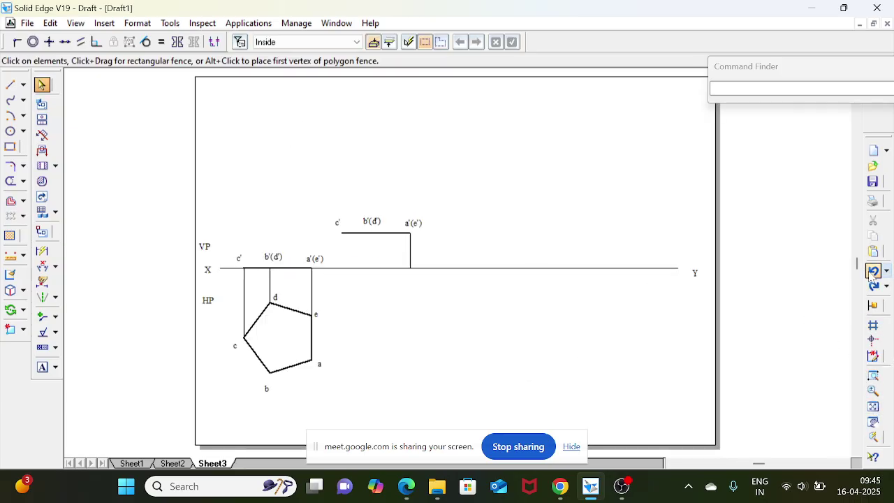
{"action": "left_click", "coordinate": [873, 271]}
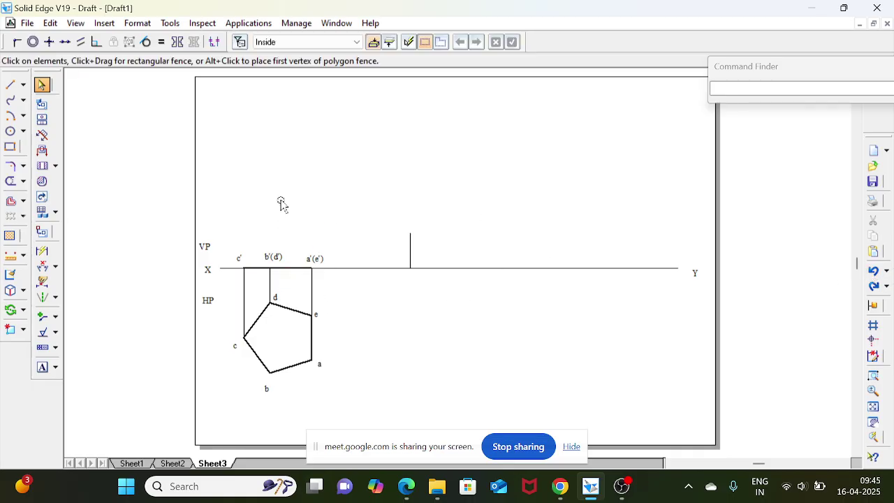
Dimension the horizontal distance between the projectors of c and e, placing the dimension above the first front view.
{"action": "left_click", "coordinate": [55, 266]}
{"action": "left_click", "coordinate": [100, 265]}
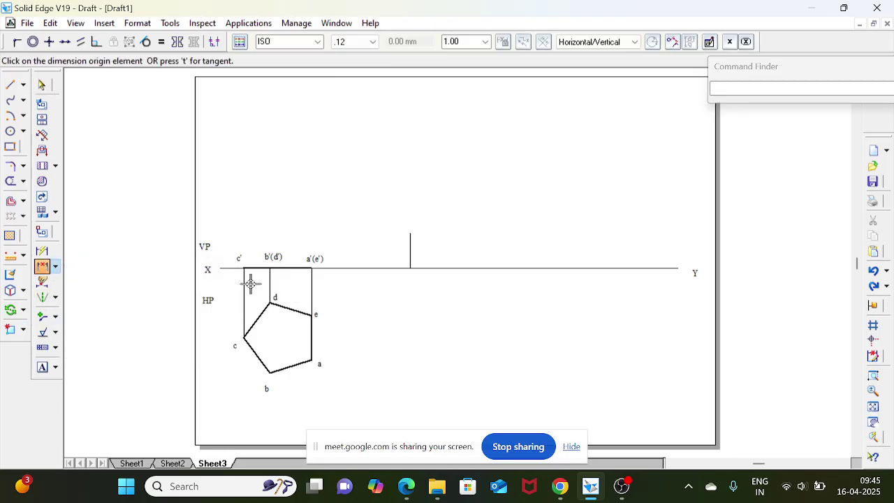
{"action": "left_click", "coordinate": [245, 290]}
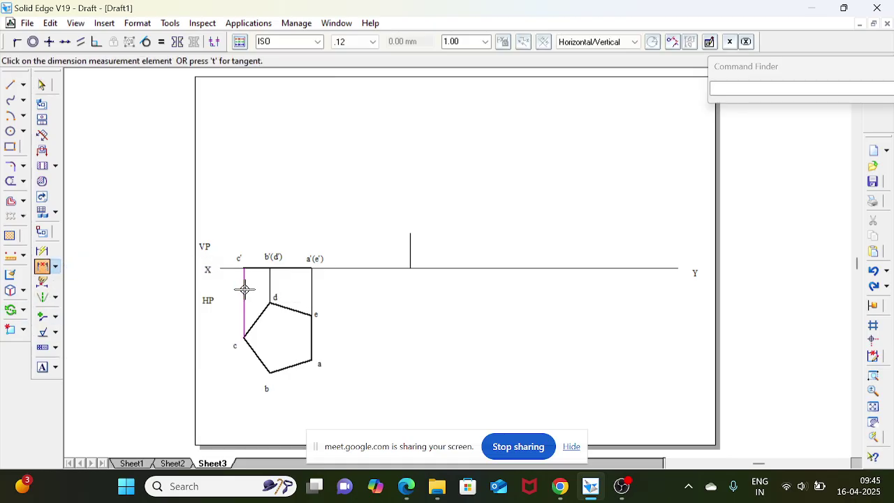
{"action": "left_click", "coordinate": [311, 286]}
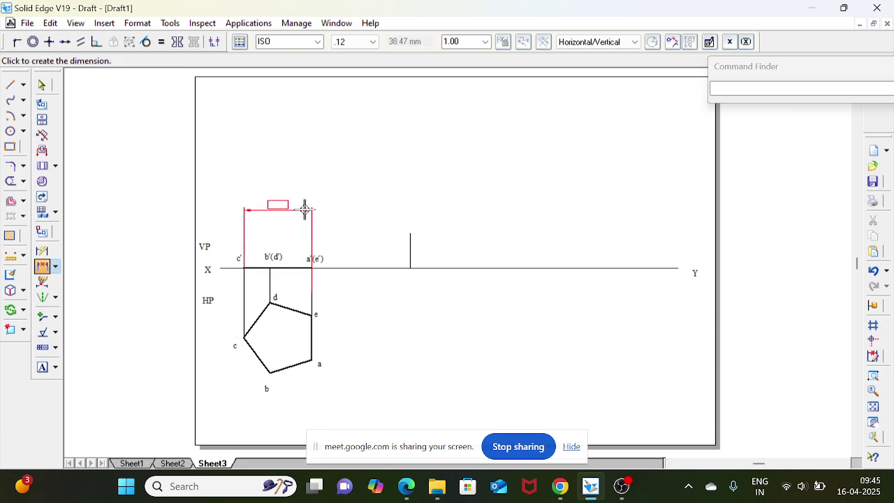
{"action": "left_click", "coordinate": [315, 212]}
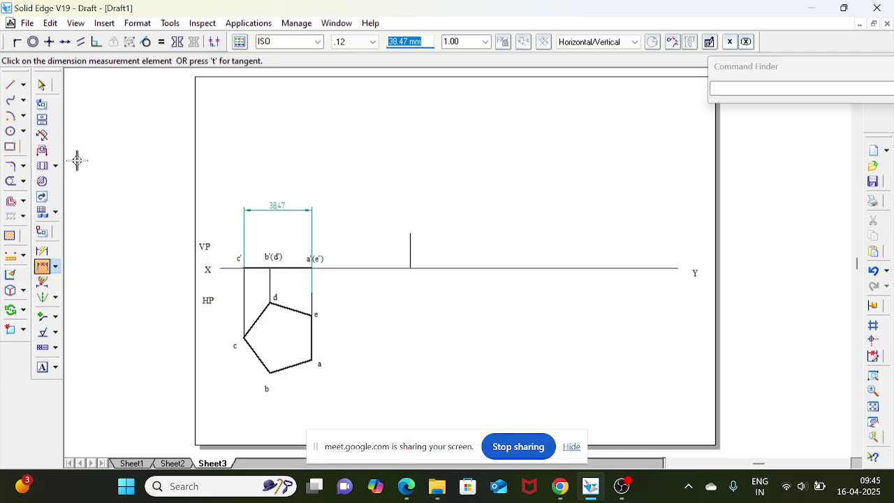
Dimension the length of the vertical line standing on the XY line, placing the dimension beside it.
{"action": "left_click", "coordinate": [11, 117]}
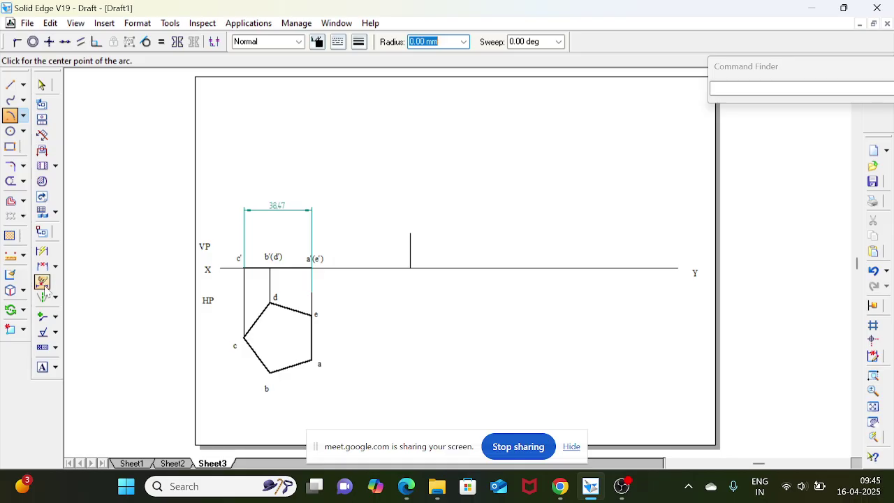
{"action": "left_click", "coordinate": [42, 265]}
{"action": "left_click", "coordinate": [42, 251]}
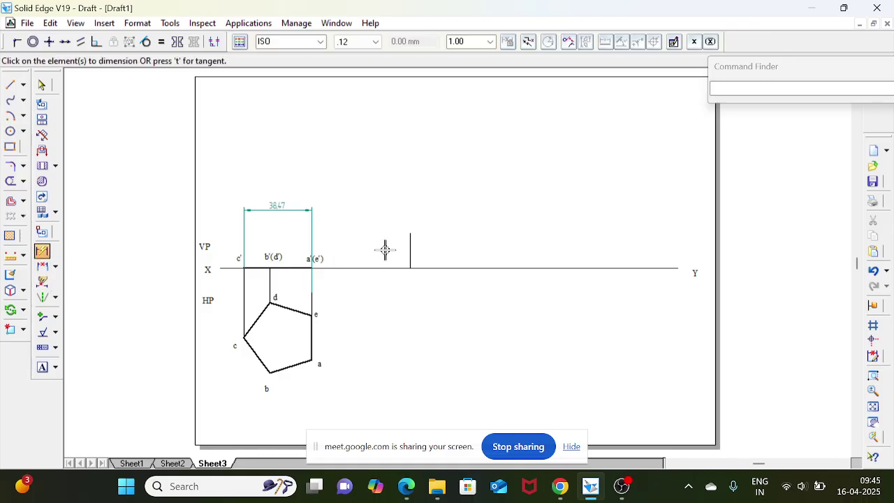
{"action": "left_click", "coordinate": [410, 250]}
{"action": "left_click", "coordinate": [425, 253]}
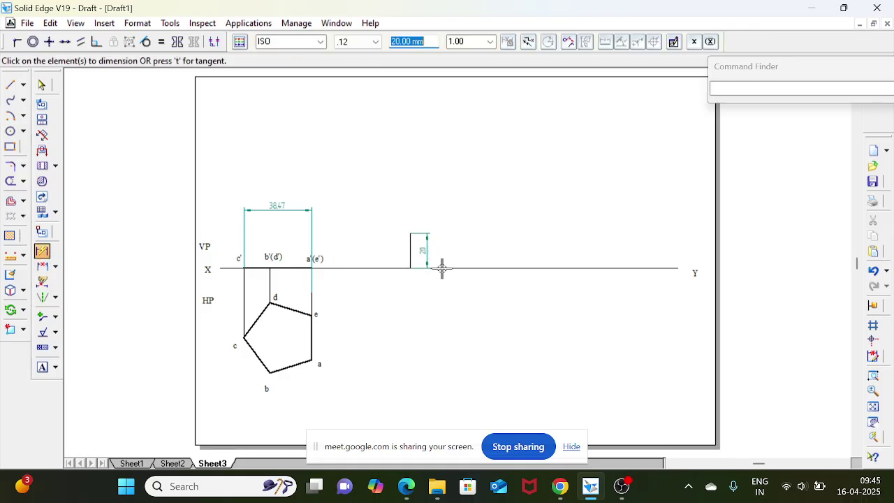
Draw a short arc of 38.47 mm radius centred on the vertical line's upper end, ending on the XY line towards a'(e').
{"action": "left_click", "coordinate": [11, 116]}
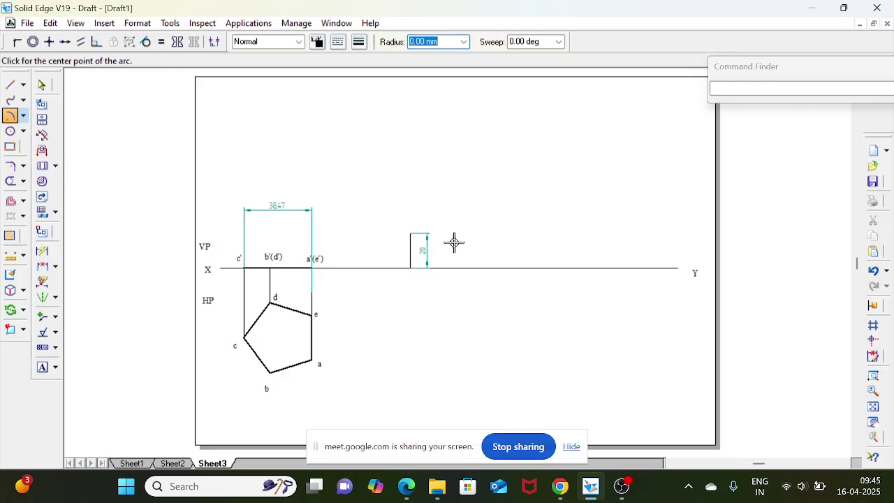
{"action": "left_click", "coordinate": [410, 232]}
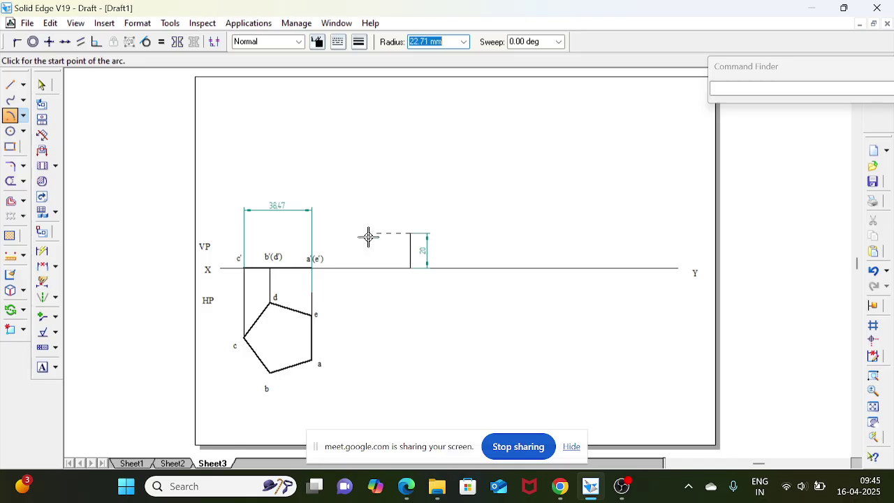
{"action": "type", "text": "38.47"}
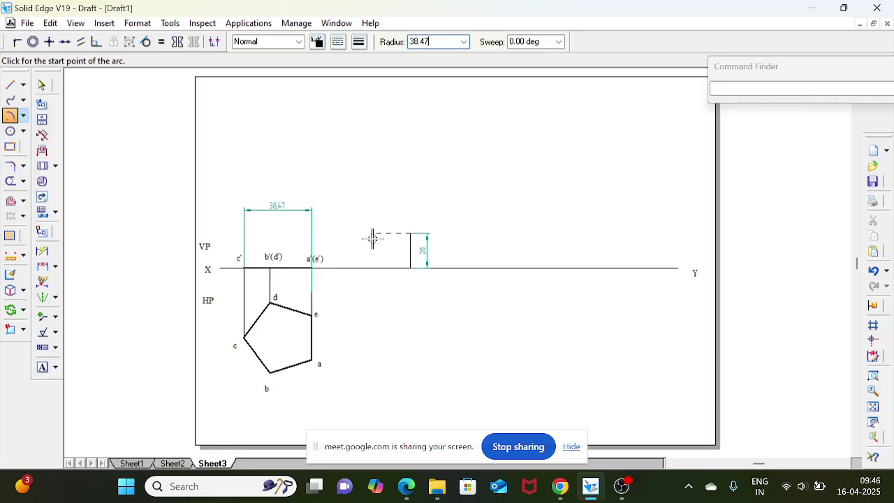
{"action": "key", "text": "Tab"}
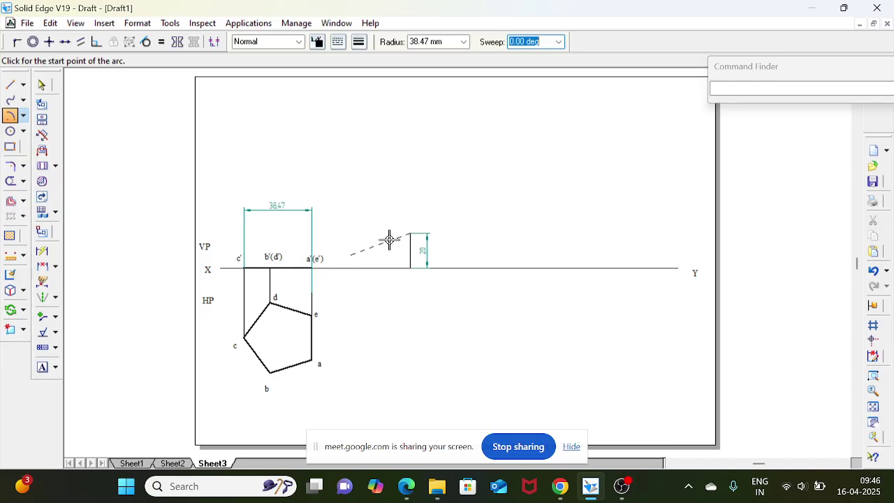
{"action": "left_click", "coordinate": [347, 250]}
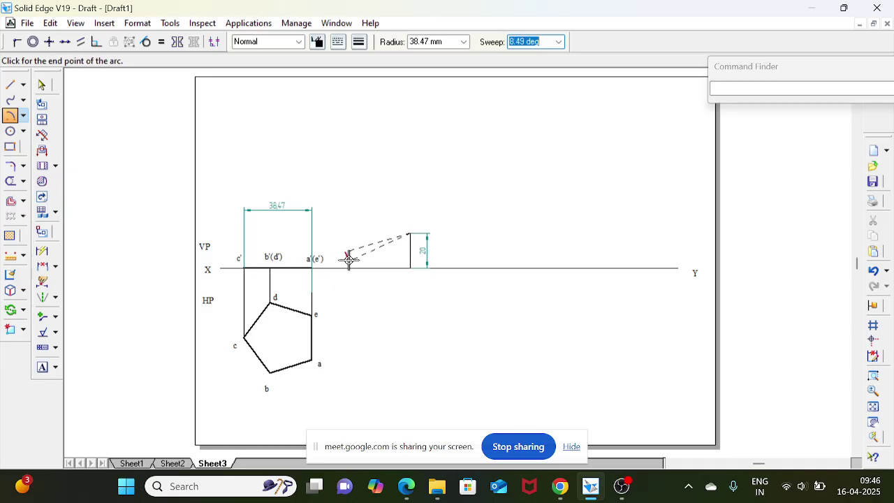
{"action": "left_click", "coordinate": [354, 266]}
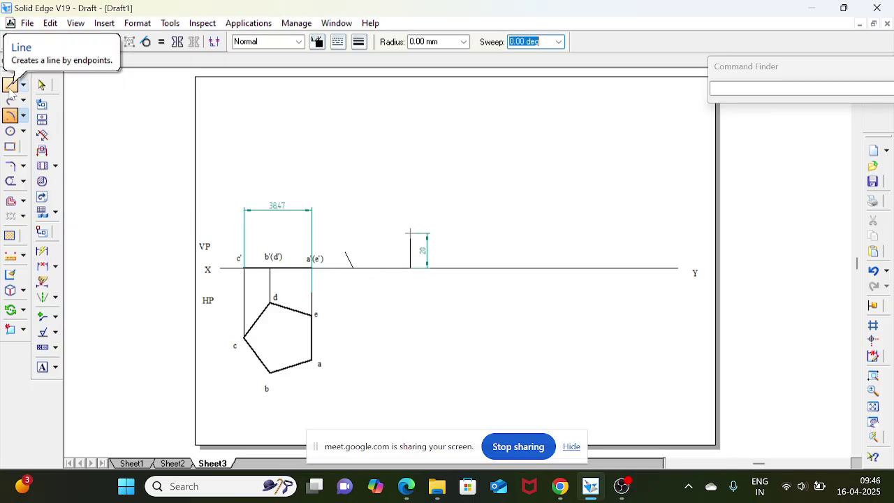
Draw a Visible-style line, 1.00 mm wide, from the 20 mm vertical line's upper end to the short arc's end on XY.
{"action": "left_click", "coordinate": [11, 85]}
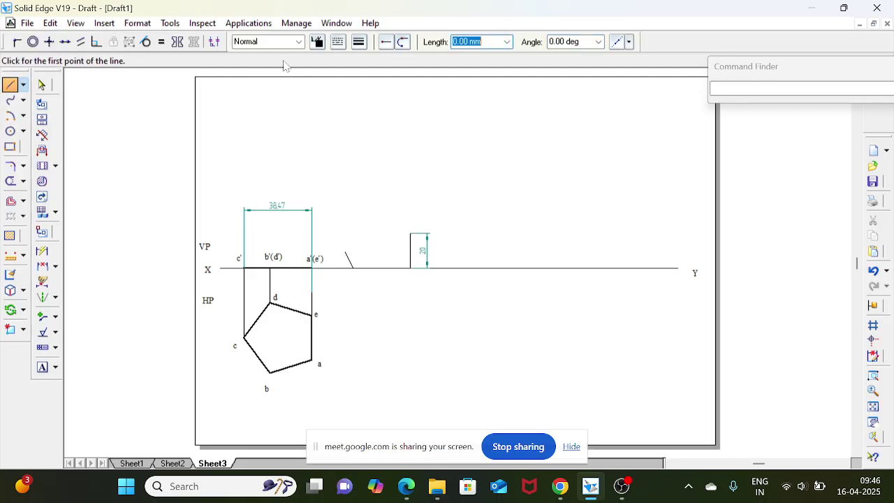
{"action": "left_click", "coordinate": [298, 43]}
{"action": "left_click", "coordinate": [258, 133]}
{"action": "left_click", "coordinate": [361, 43]}
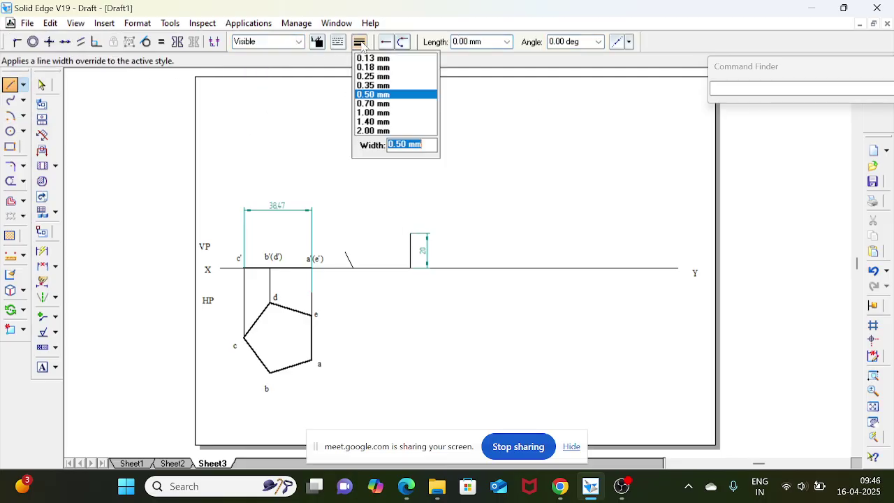
{"action": "left_click", "coordinate": [373, 112]}
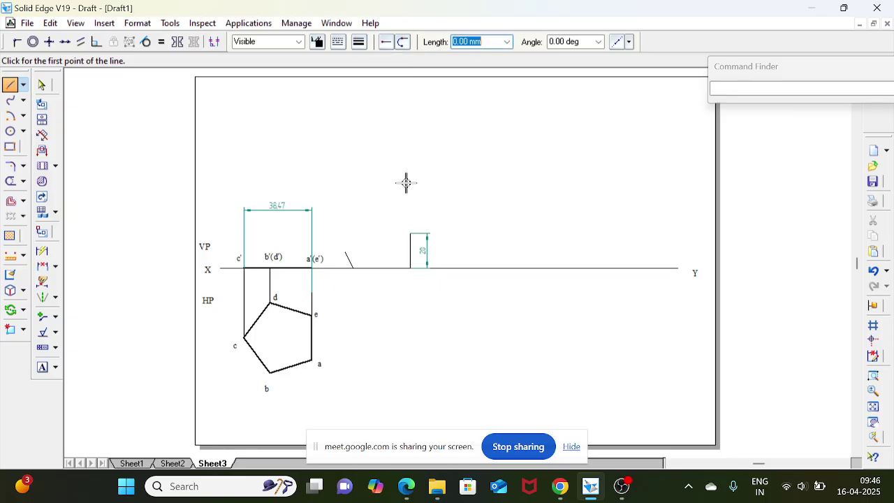
{"action": "left_click", "coordinate": [410, 231]}
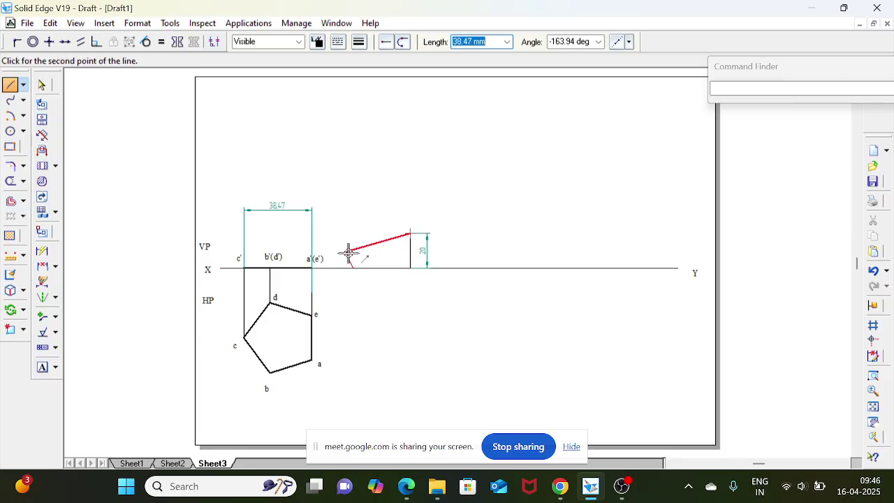
{"action": "left_click", "coordinate": [353, 267]}
{"action": "right_click", "coordinate": [377, 252]}
Label the inclined line's upper end a'(e') and its lower end on the XY line c'.
{"action": "left_click", "coordinate": [49, 368]}
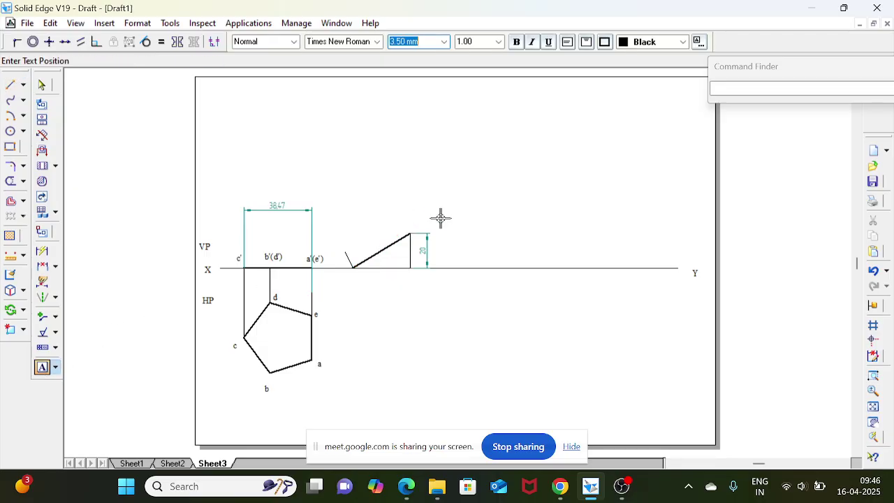
{"action": "left_click", "coordinate": [410, 222]}
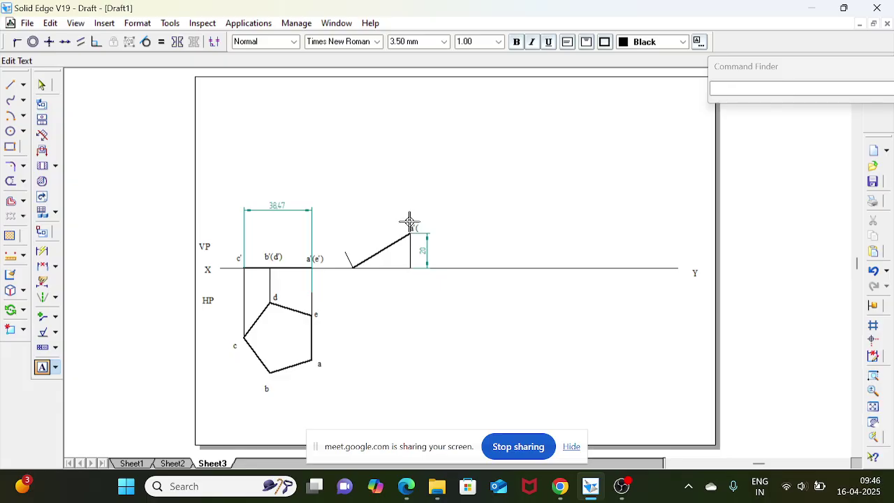
{"action": "type", "text": "a'(e')"}
Dimension the horizontal distance between the projectors of c and d, placing it below the existing overall dimension.
{"action": "left_click", "coordinate": [43, 267]}
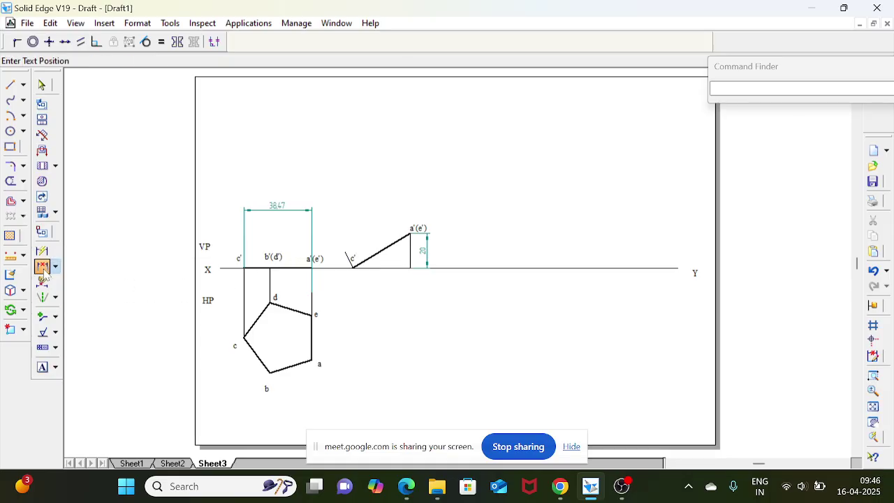
{"action": "left_click", "coordinate": [243, 294]}
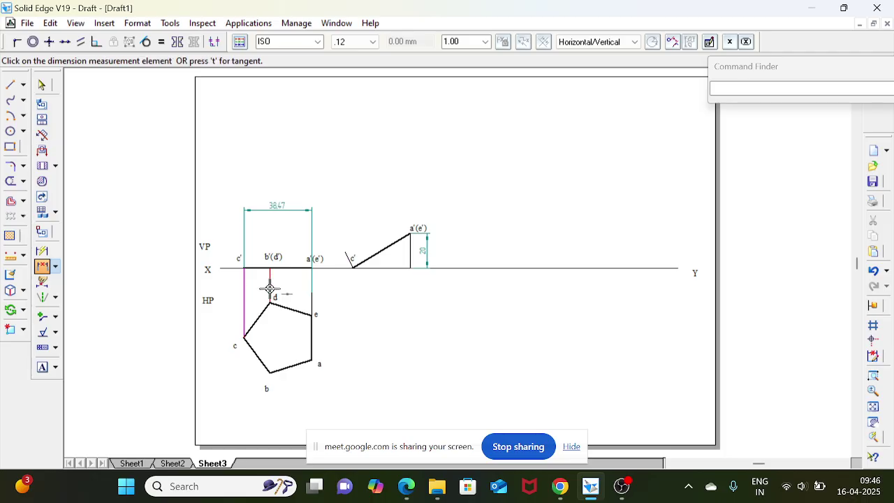
{"action": "left_click", "coordinate": [270, 289]}
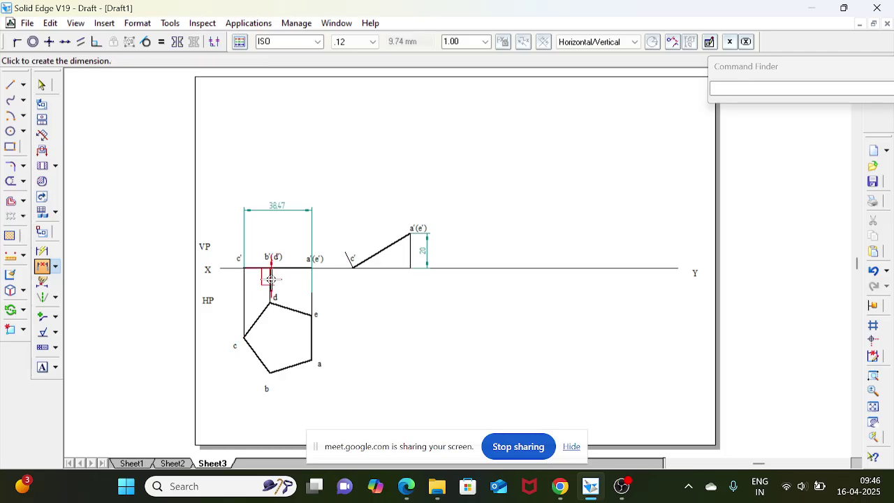
{"action": "left_click", "coordinate": [261, 233]}
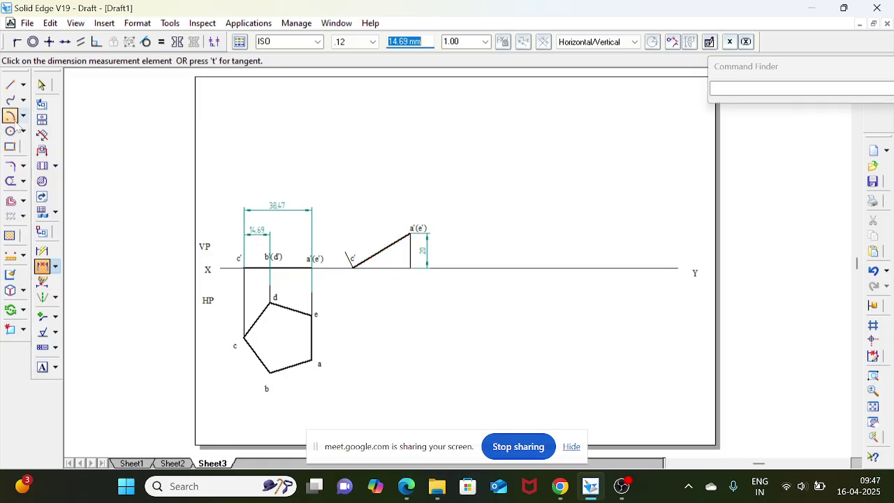
Draw a short arc of 14.69 mm radius centred on c' of the inclined line, ending on that line.
{"action": "left_click", "coordinate": [9, 116]}
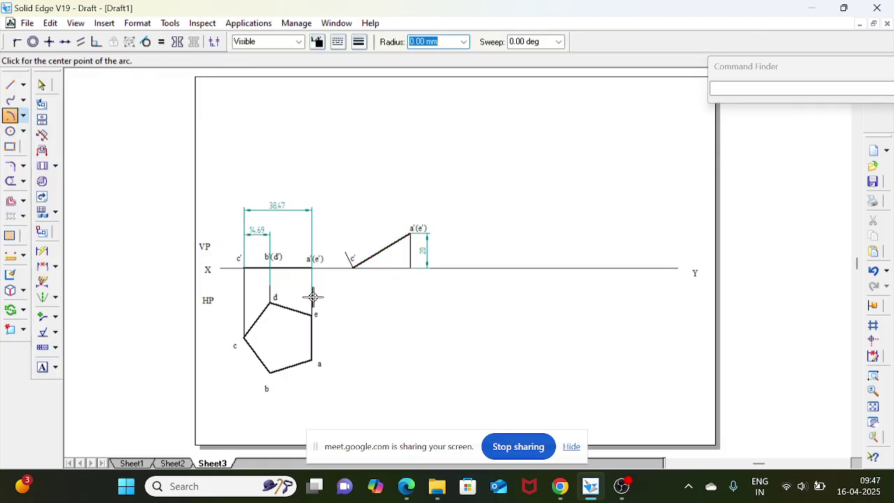
{"action": "left_click", "coordinate": [352, 266]}
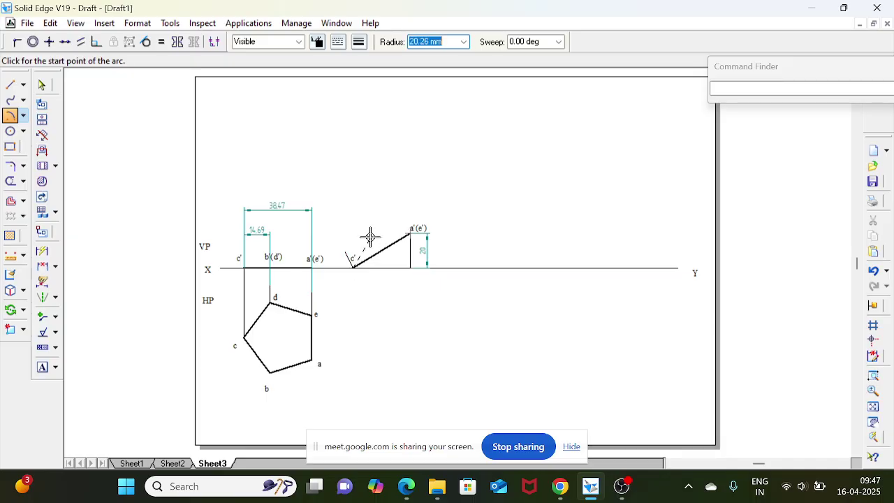
{"action": "type", "text": "14.69"}
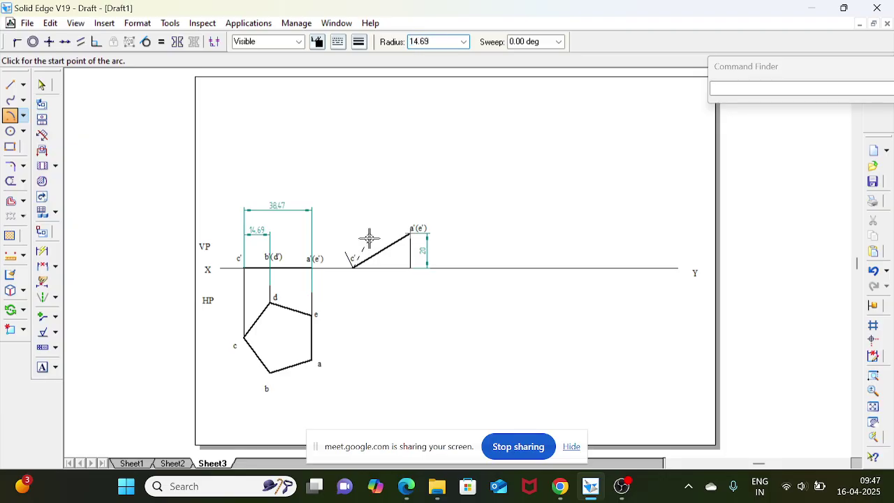
{"action": "key", "text": "Tab"}
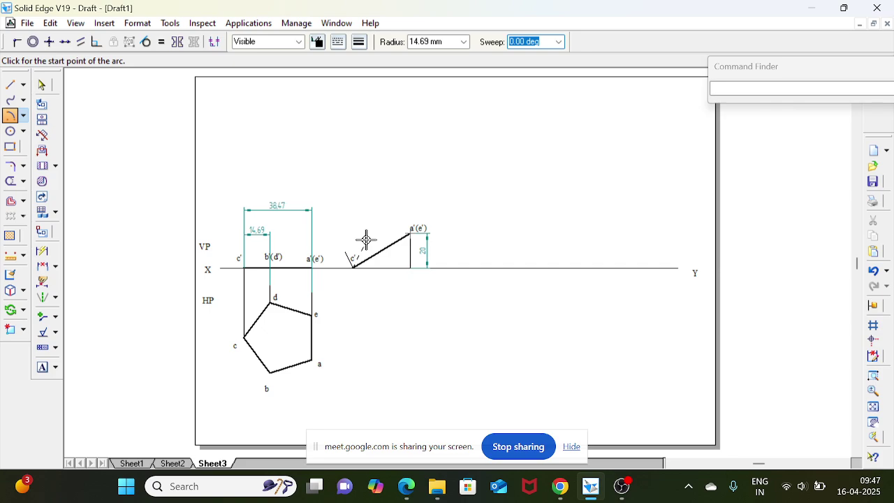
{"action": "left_click", "coordinate": [364, 243]}
{"action": "left_click", "coordinate": [374, 254]}
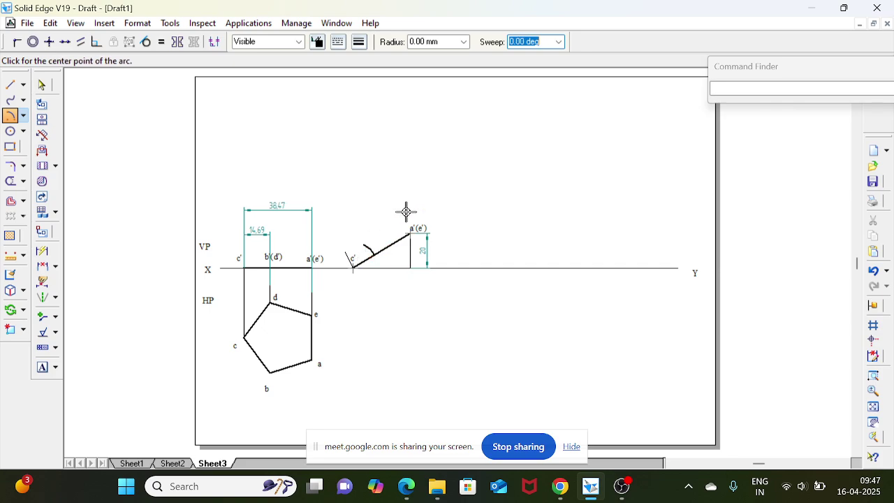
Change the short arc to the Normal line style and label its intersection with the inclined line b'(d').
{"action": "left_click", "coordinate": [42, 85]}
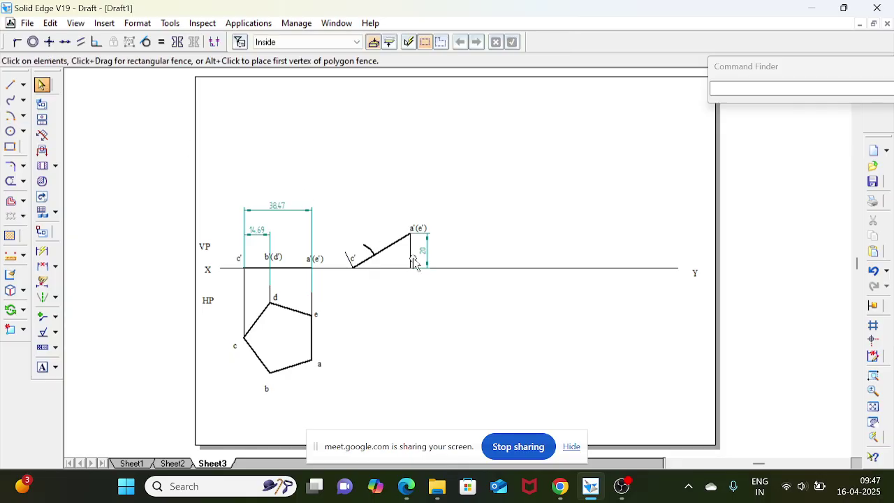
{"action": "left_click", "coordinate": [364, 249]}
{"action": "left_click", "coordinate": [298, 42]}
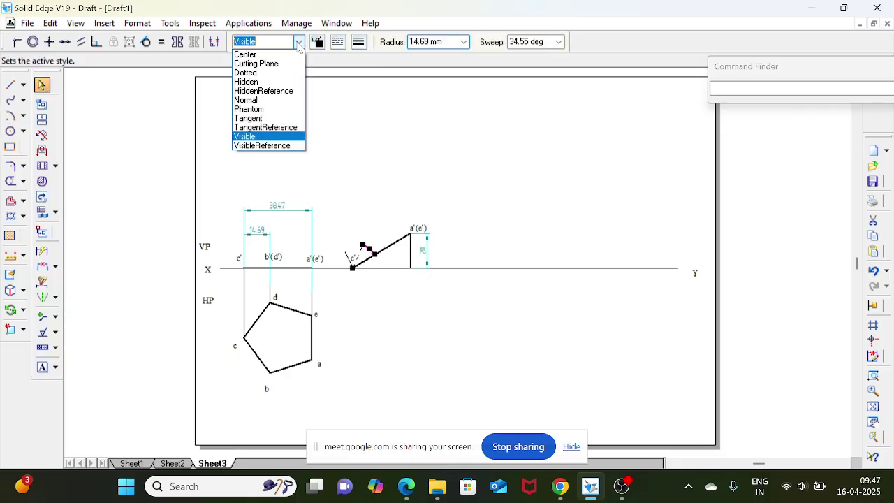
{"action": "left_click", "coordinate": [271, 103]}
{"action": "key", "text": "Escape"}
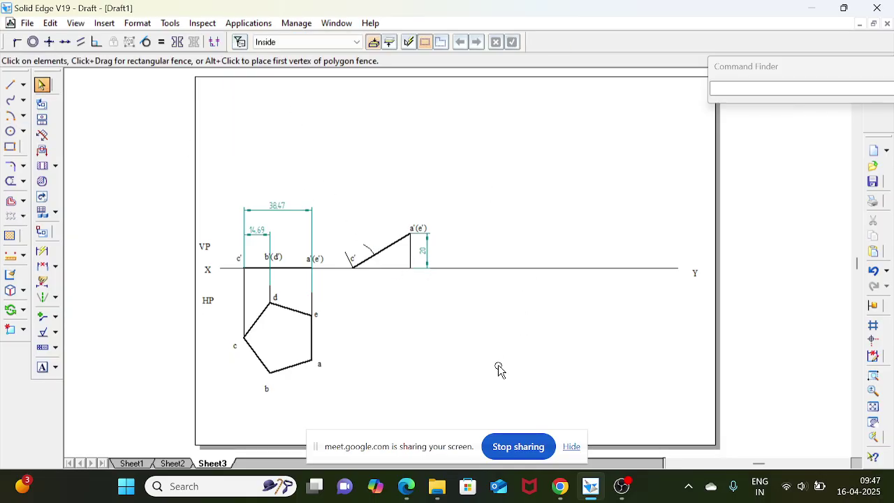
{"action": "left_click", "coordinate": [43, 367]}
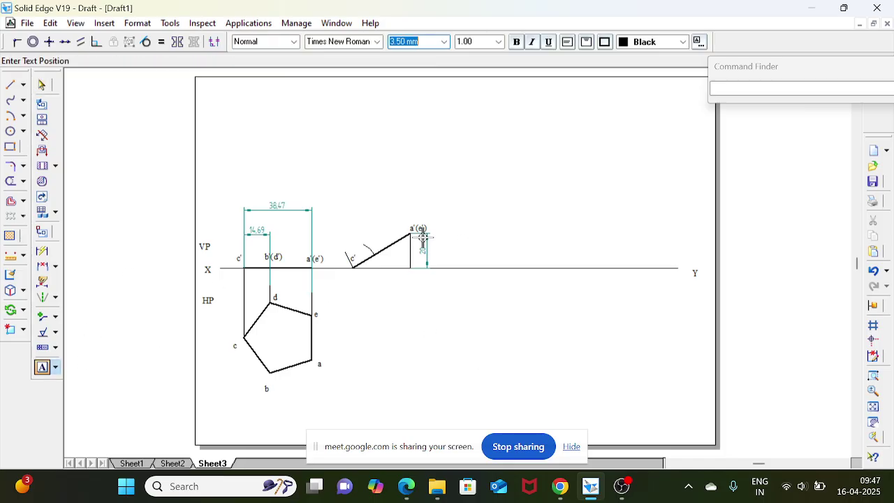
{"action": "left_click", "coordinate": [374, 238]}
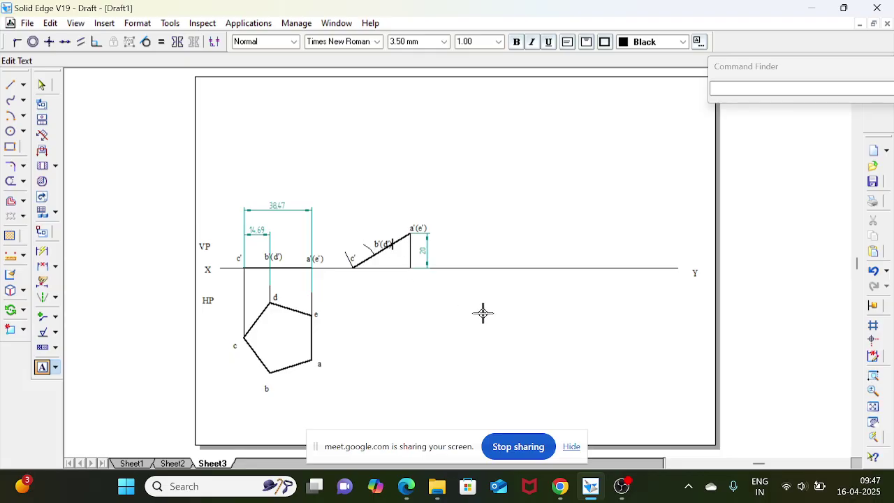
Project c' of the inclined line vertically down to a horizontal line from pentagon corner c, trimmed at their intersection, and label that point c.
{"action": "left_click", "coordinate": [10, 85]}
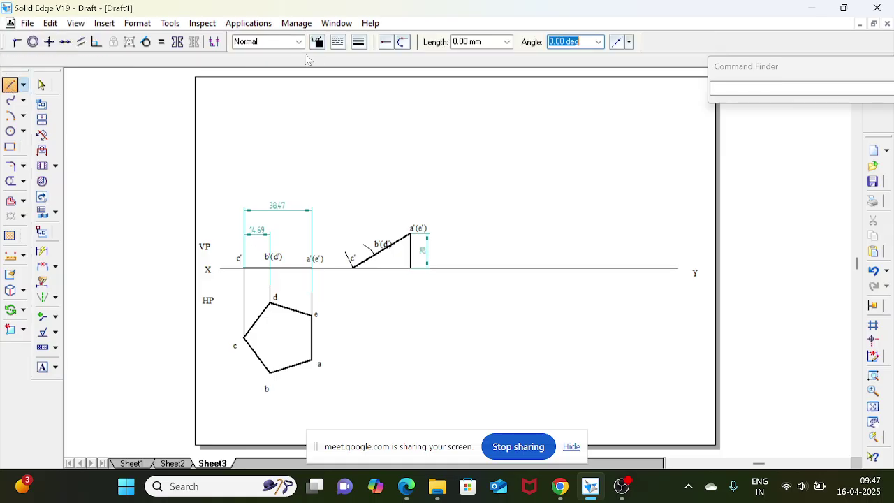
{"action": "left_click", "coordinate": [353, 266]}
{"action": "left_click", "coordinate": [351, 357]}
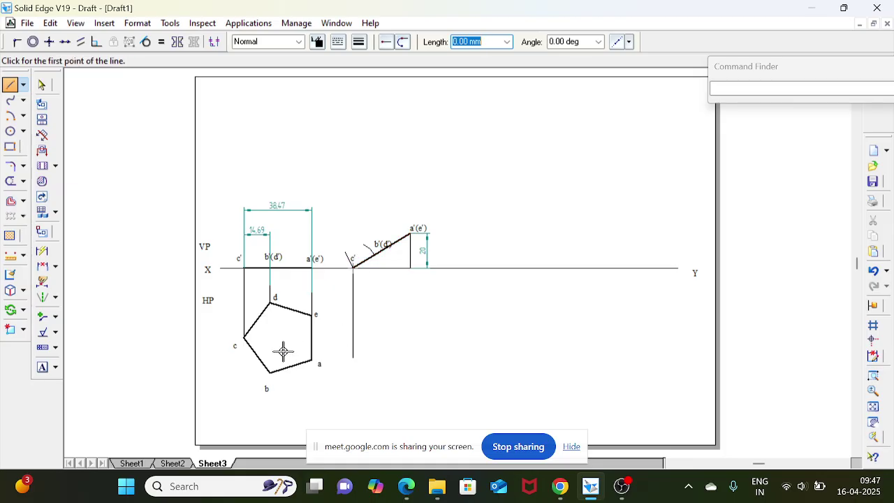
{"action": "left_click", "coordinate": [243, 337]}
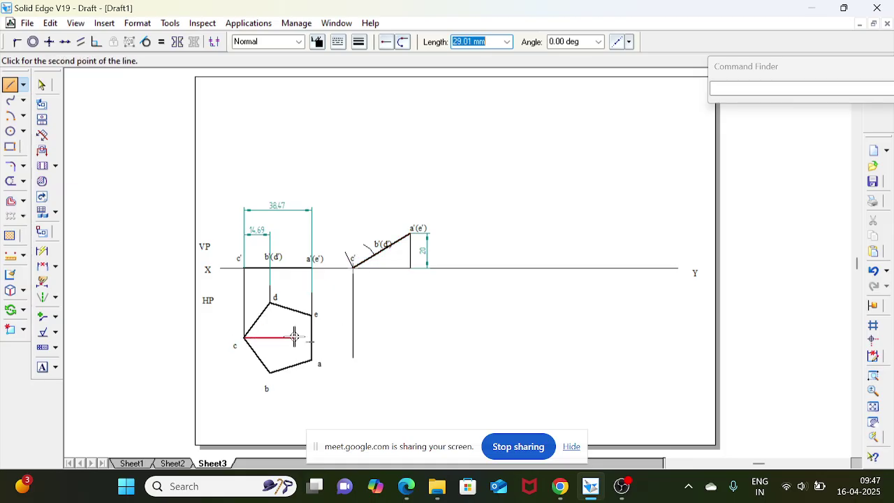
{"action": "left_click", "coordinate": [352, 337]}
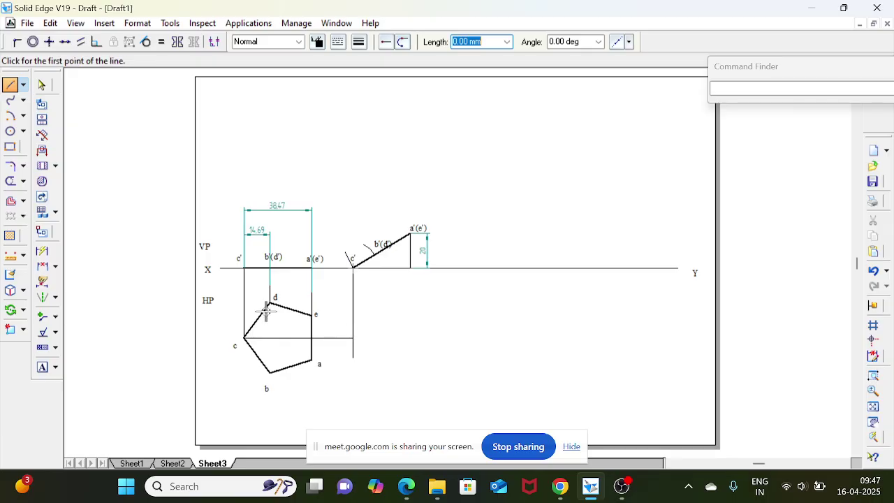
{"action": "left_click", "coordinate": [11, 181]}
{"action": "left_click", "coordinate": [353, 352]}
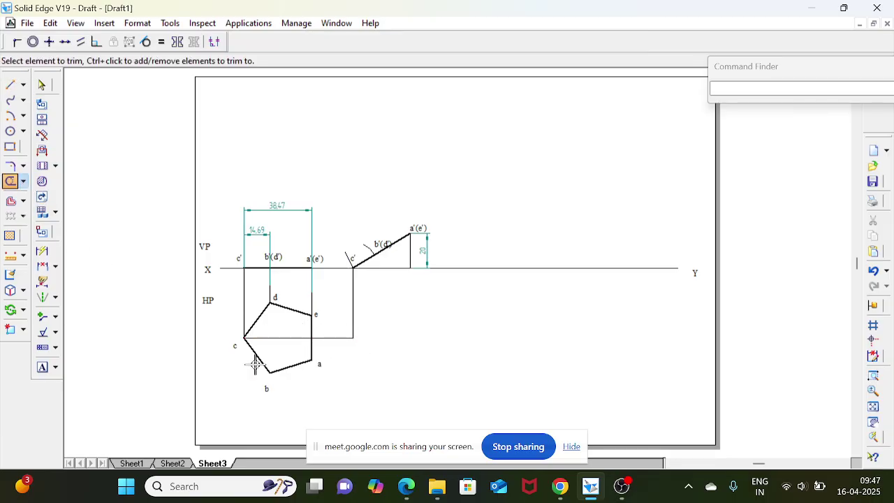
{"action": "left_click", "coordinate": [42, 368]}
{"action": "left_click", "coordinate": [344, 327]}
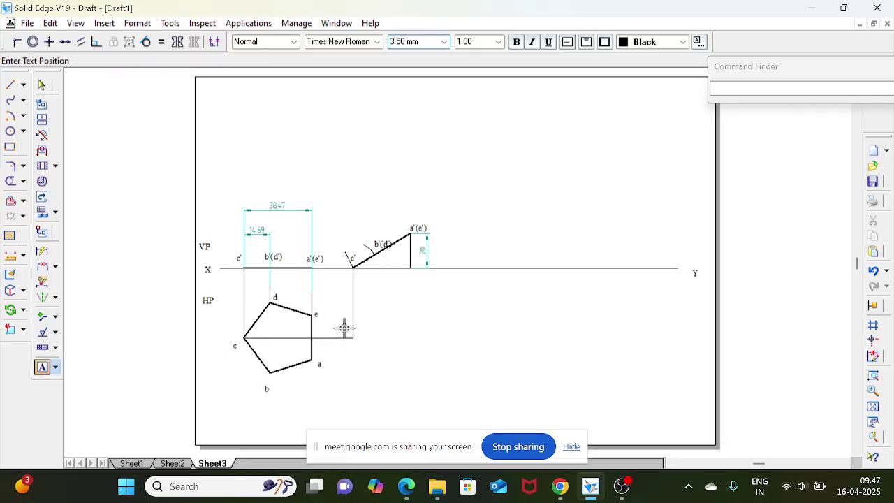
Draw a vertical projector down from b'(d') with horizontals to it from pentagon corners b and d, trimming the projector below the lower horizontal.
{"action": "left_click", "coordinate": [10, 83]}
{"action": "left_click", "coordinate": [373, 254]}
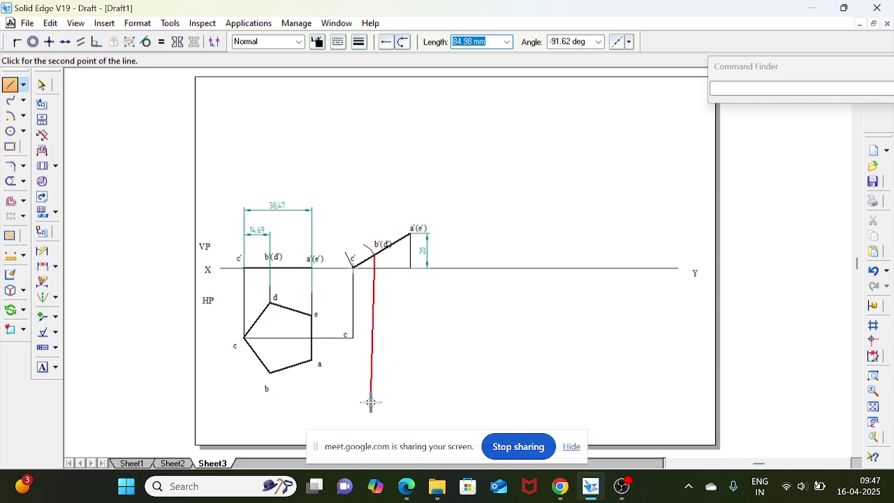
{"action": "left_click", "coordinate": [374, 405]}
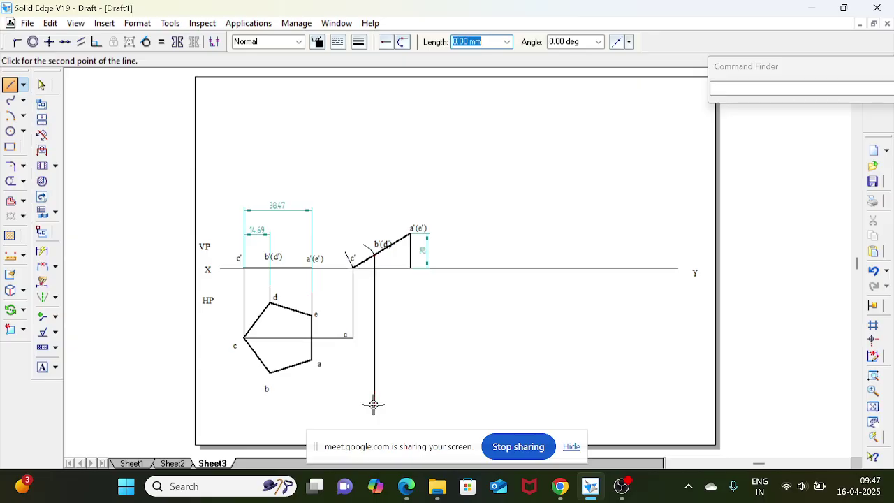
{"action": "left_click", "coordinate": [269, 373]}
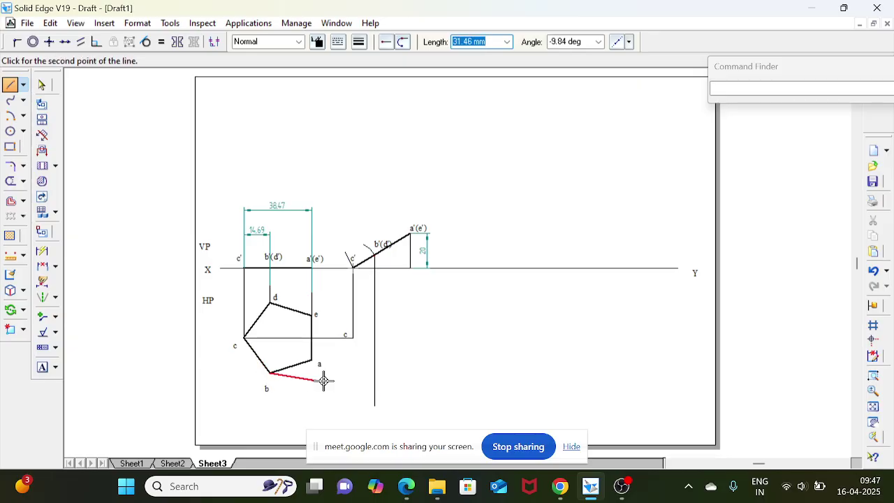
{"action": "left_click", "coordinate": [375, 373]}
{"action": "left_click", "coordinate": [270, 302]}
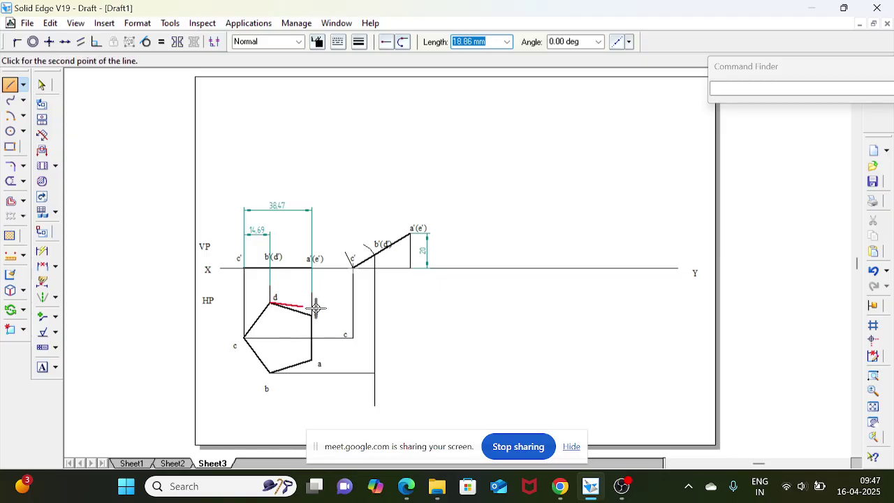
{"action": "left_click", "coordinate": [375, 302]}
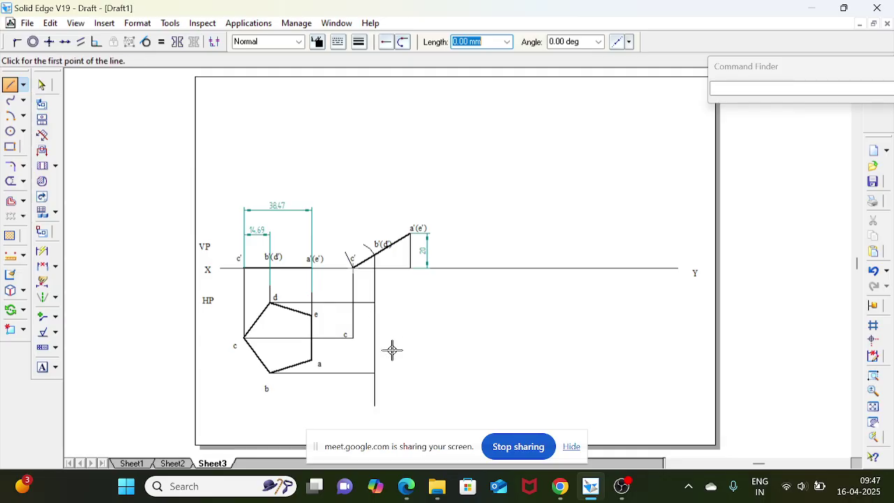
{"action": "left_click", "coordinate": [10, 181]}
{"action": "left_click_drag", "start_coordinate": [372, 391], "coordinate": [375, 392]}
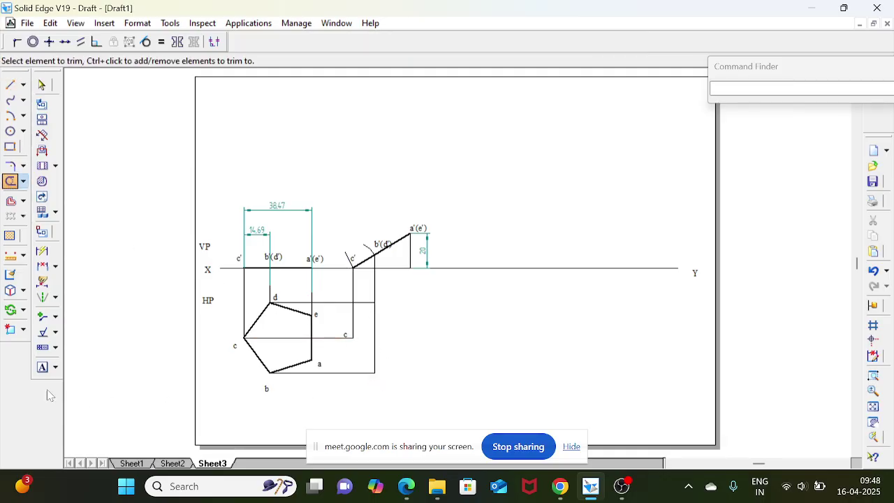
Label the lower intersection on the projector from b'(d') as b and the upper one as d.
{"action": "left_click", "coordinate": [42, 367]}
{"action": "left_click", "coordinate": [368, 379]}
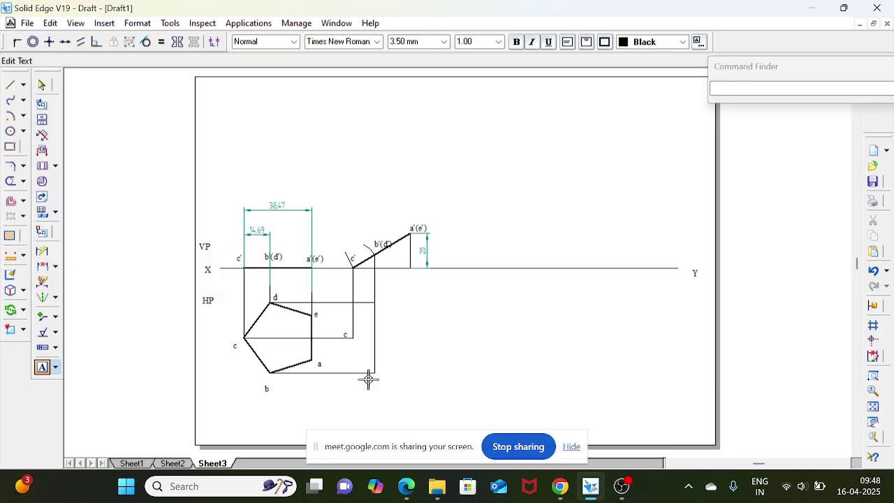
{"action": "type", "text": "b"}
{"action": "left_click", "coordinate": [370, 289]}
{"action": "type", "text": "d"}
Extend the projector of a'(e') below XY with horizontals to it from pentagon corners a and e, trimming it below the lower horizontal.
{"action": "left_click", "coordinate": [10, 85]}
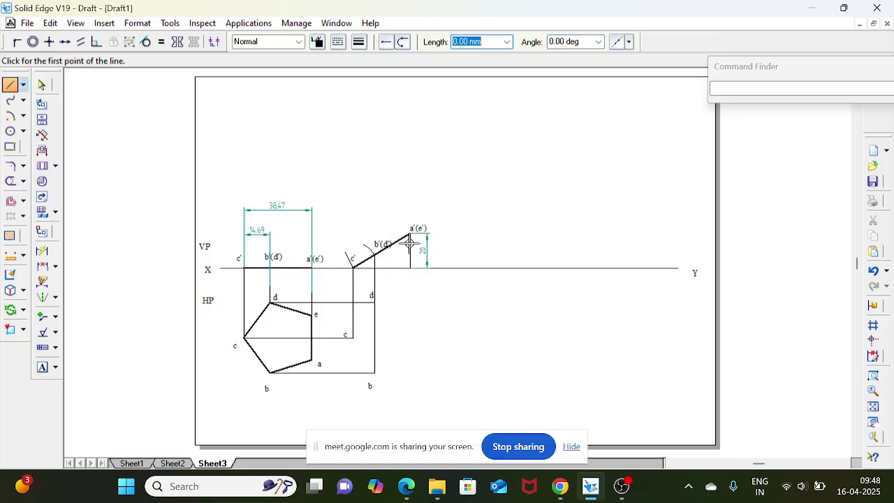
{"action": "left_click", "coordinate": [411, 269]}
{"action": "left_click", "coordinate": [411, 386]}
{"action": "left_click", "coordinate": [312, 360]}
{"action": "left_click", "coordinate": [411, 360]}
{"action": "right_click", "coordinate": [410, 358]}
{"action": "left_click", "coordinate": [312, 315]}
{"action": "left_click", "coordinate": [412, 316]}
{"action": "right_click", "coordinate": [411, 315]}
{"action": "left_click", "coordinate": [11, 181]}
{"action": "left_click", "coordinate": [410, 370]}
Label the lower intersection on the projector from a'(e') as a and the upper one as e.
{"action": "left_click", "coordinate": [43, 367]}
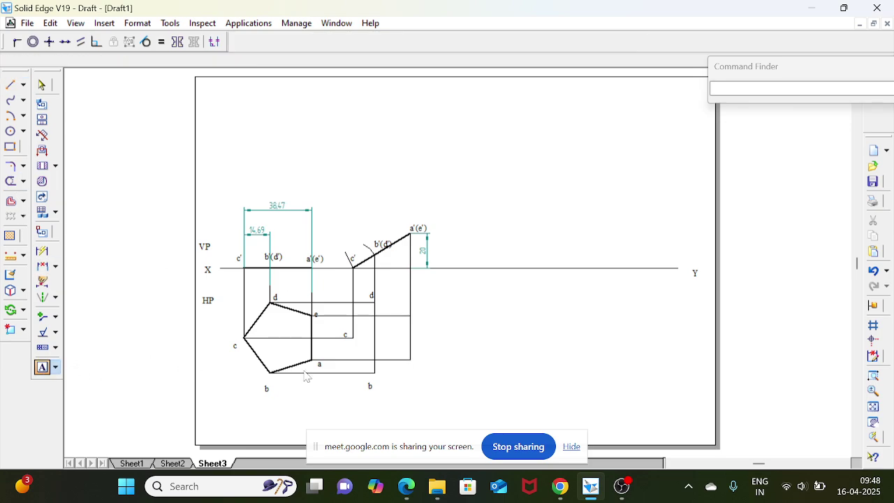
{"action": "left_click", "coordinate": [413, 361]}
{"action": "type", "text": "a"}
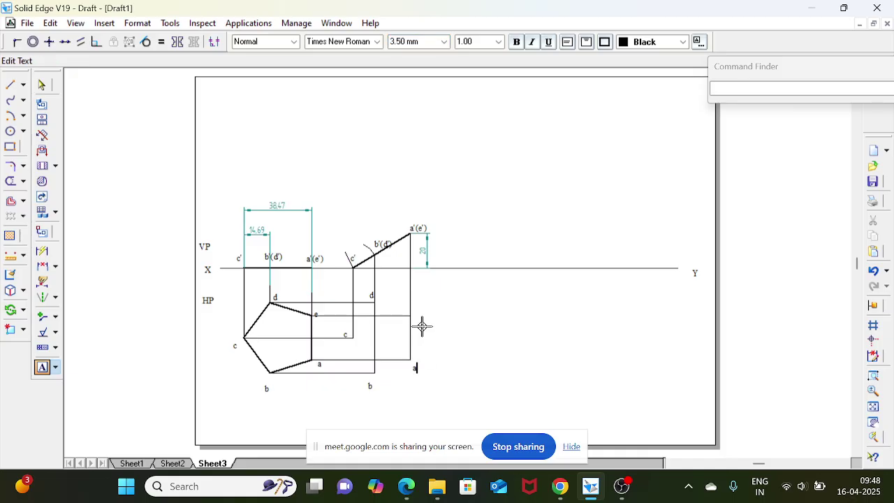
{"action": "left_click", "coordinate": [415, 312]}
{"action": "type", "text": "e"}
Outline the second top view through a, b, c, d and e back to a with Visible-style lines 1.40 mm wide.
{"action": "left_click", "coordinate": [11, 84]}
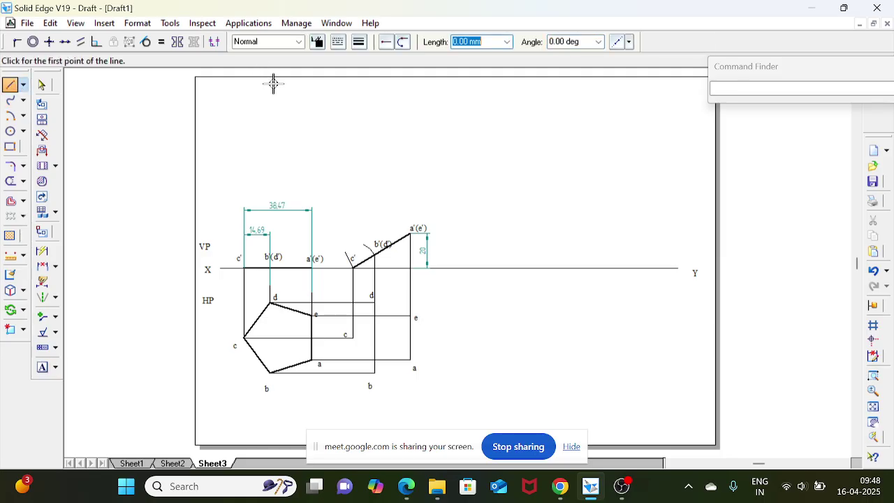
{"action": "left_click", "coordinate": [298, 41]}
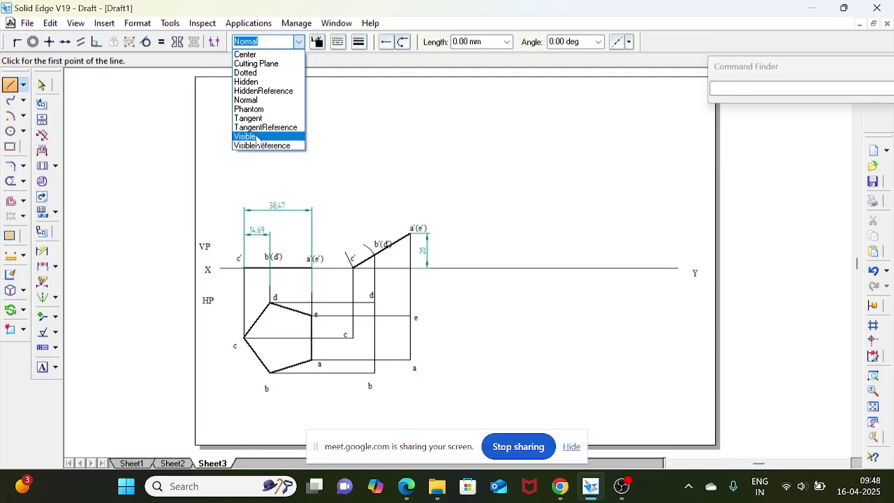
{"action": "left_click", "coordinate": [259, 136]}
{"action": "left_click", "coordinate": [358, 42]}
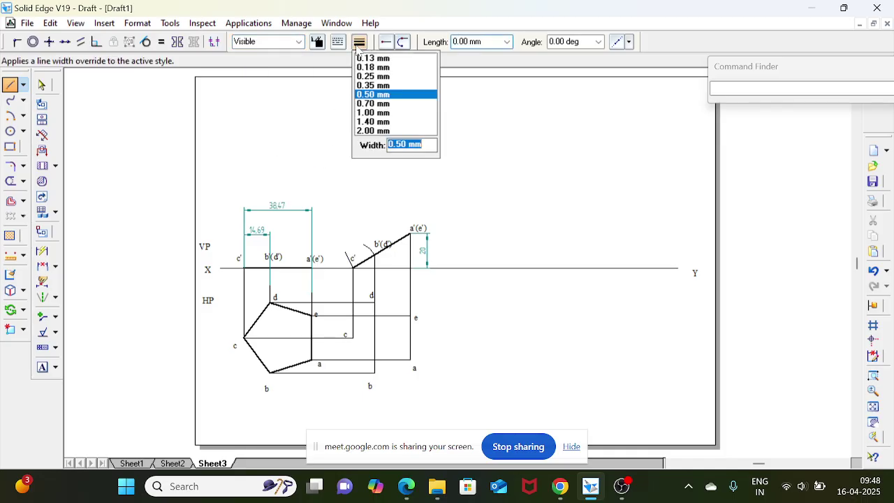
{"action": "left_click", "coordinate": [384, 121]}
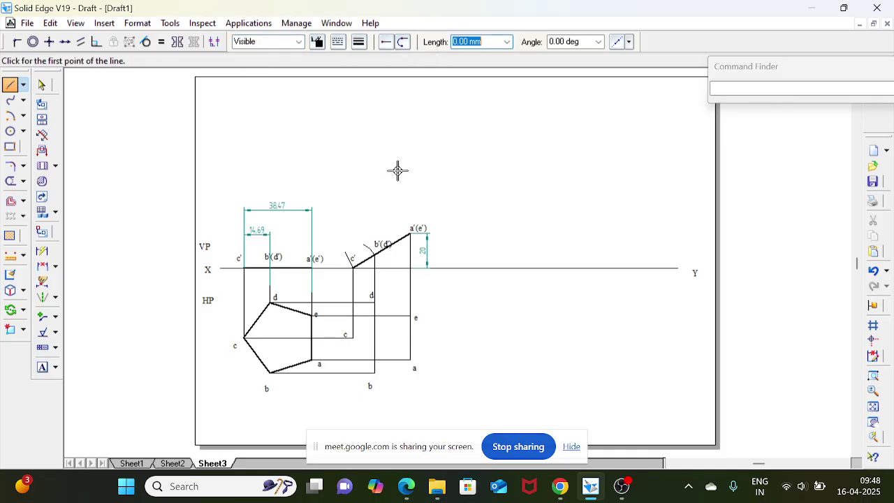
{"action": "left_click", "coordinate": [410, 360]}
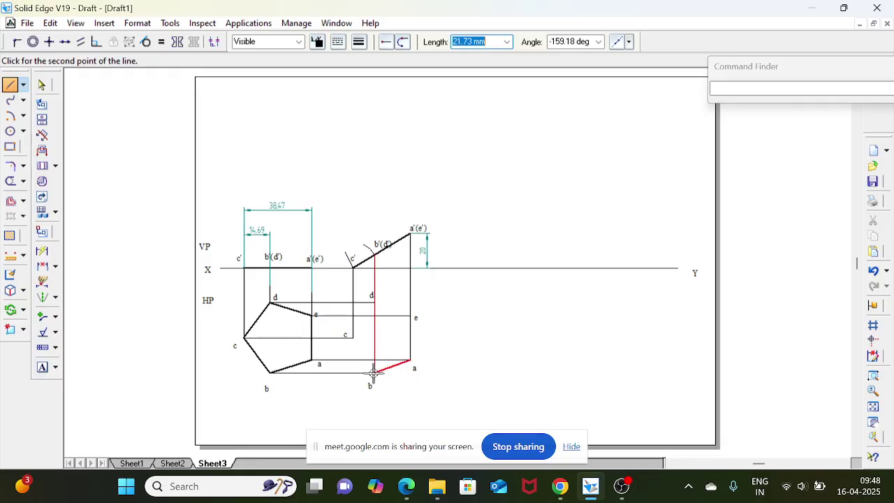
{"action": "left_click", "coordinate": [374, 372]}
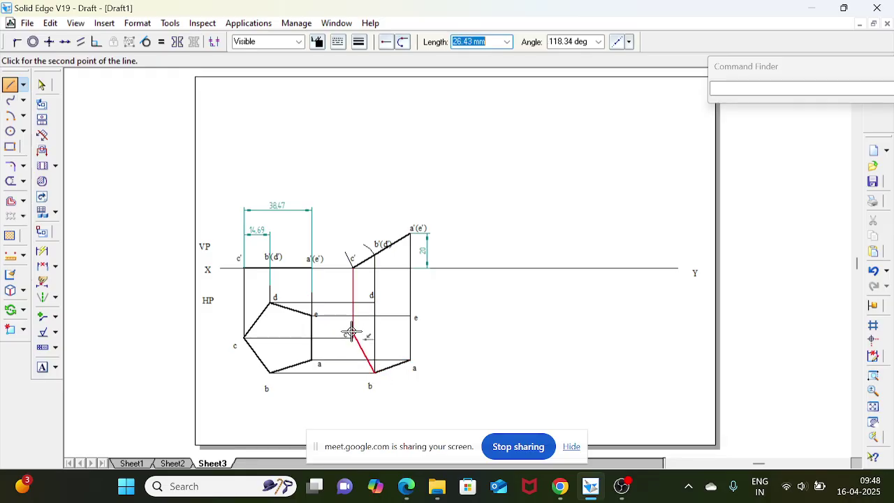
{"action": "left_click", "coordinate": [352, 336]}
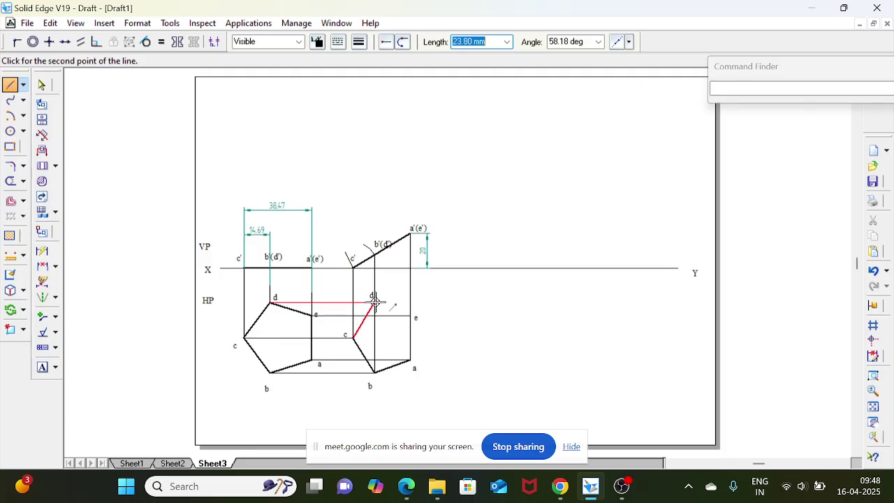
{"action": "left_click", "coordinate": [375, 303]}
{"action": "left_click", "coordinate": [410, 317]}
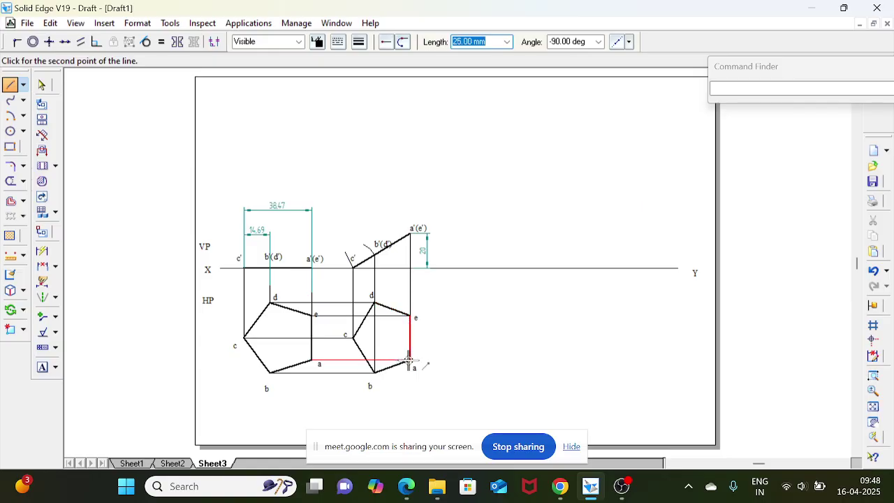
{"action": "left_click", "coordinate": [409, 361]}
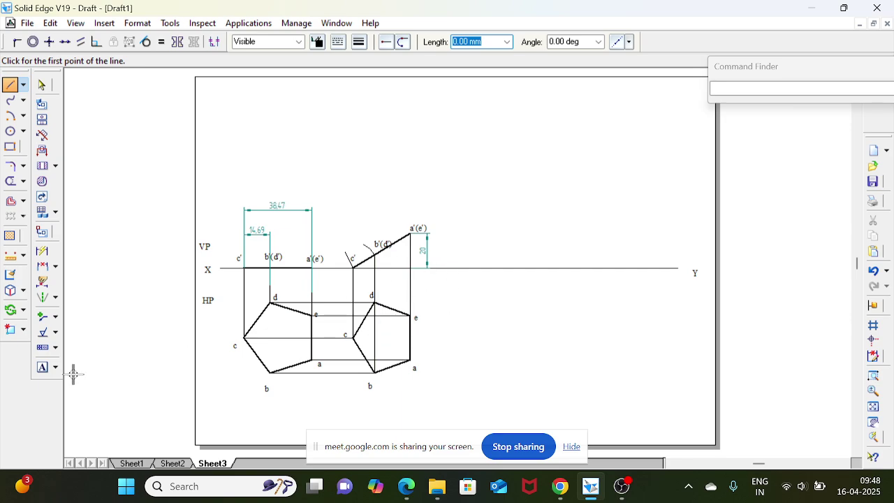
Dimension the length of edge bc on the first pentagon, placed outside the edge.
{"action": "left_click", "coordinate": [43, 252]}
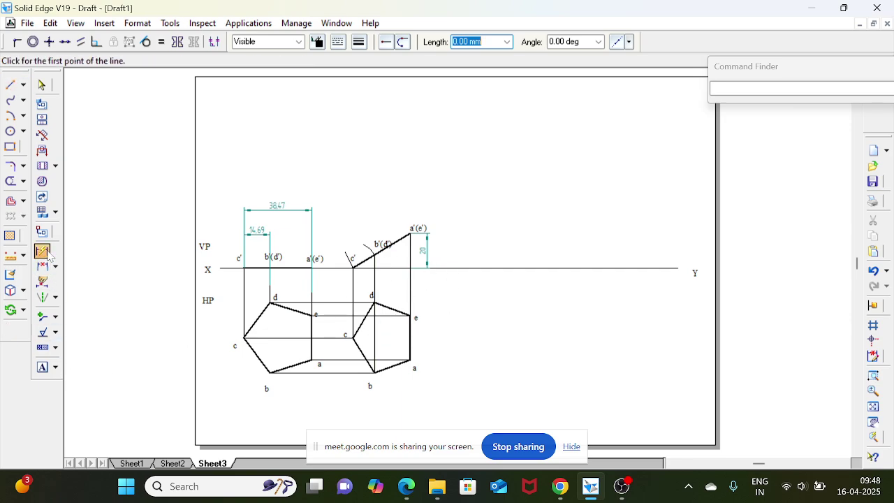
{"action": "left_click", "coordinate": [257, 356]}
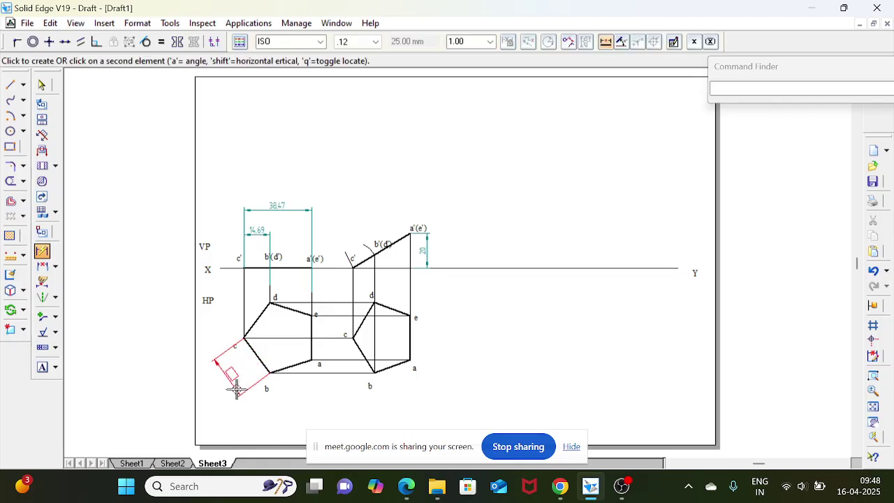
{"action": "left_click", "coordinate": [235, 387]}
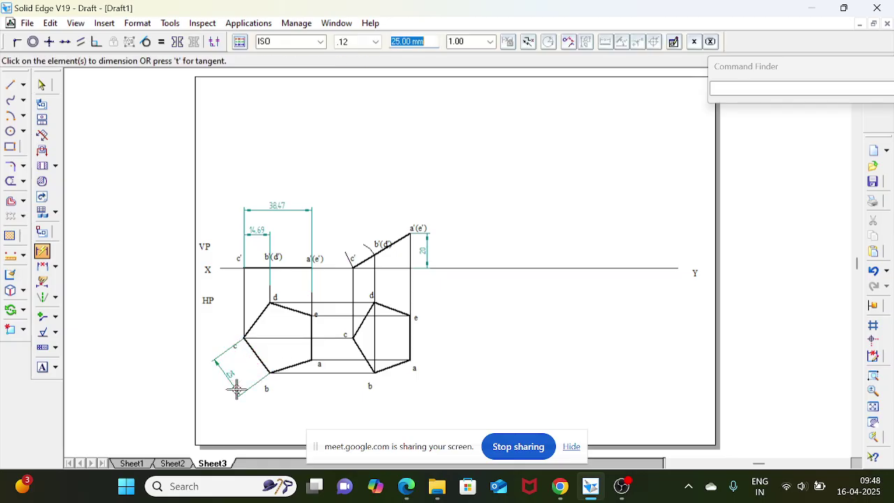
Add an angle dimension between the inclined front-view line and the XY line.
{"action": "left_click", "coordinate": [55, 267]}
{"action": "left_click", "coordinate": [70, 282]}
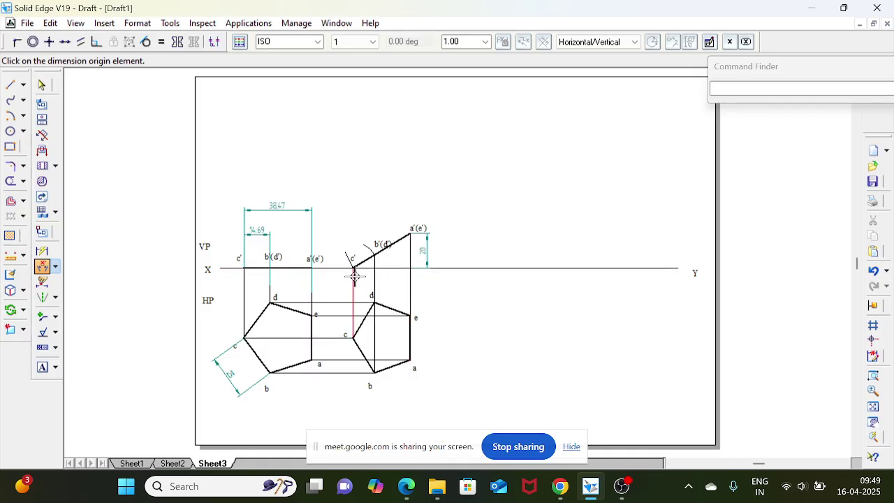
{"action": "left_click", "coordinate": [392, 244]}
{"action": "left_click", "coordinate": [401, 269]}
{"action": "left_click", "coordinate": [401, 257]}
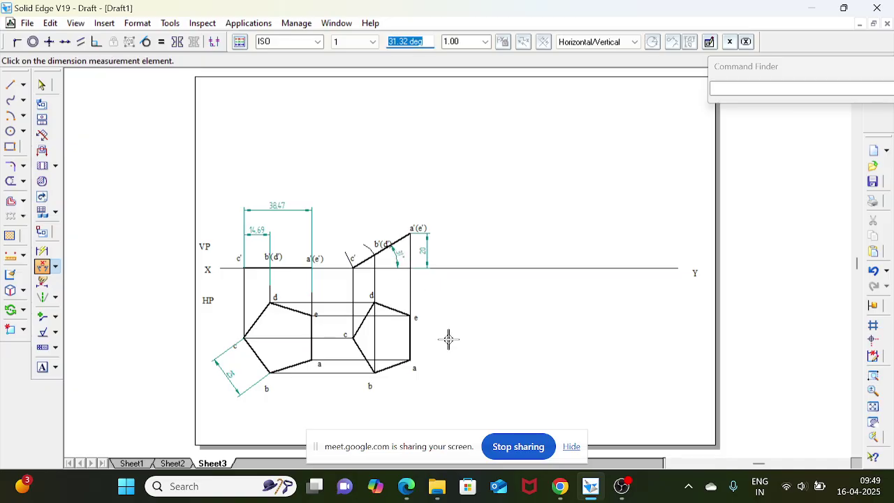
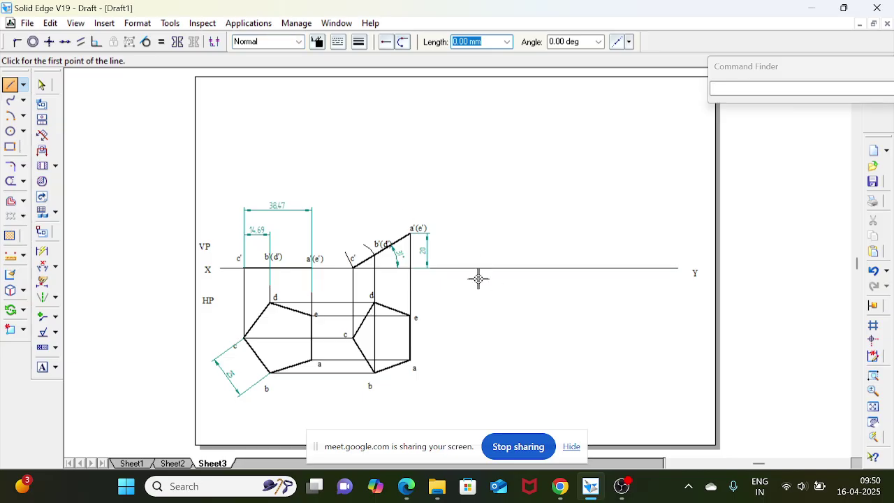
Start a Normal-style line on XY beyond the 20 mm dimension, and admit the waiting participant in Google Meet before returning to Solid Edge.
{"action": "left_click", "coordinate": [479, 268]}
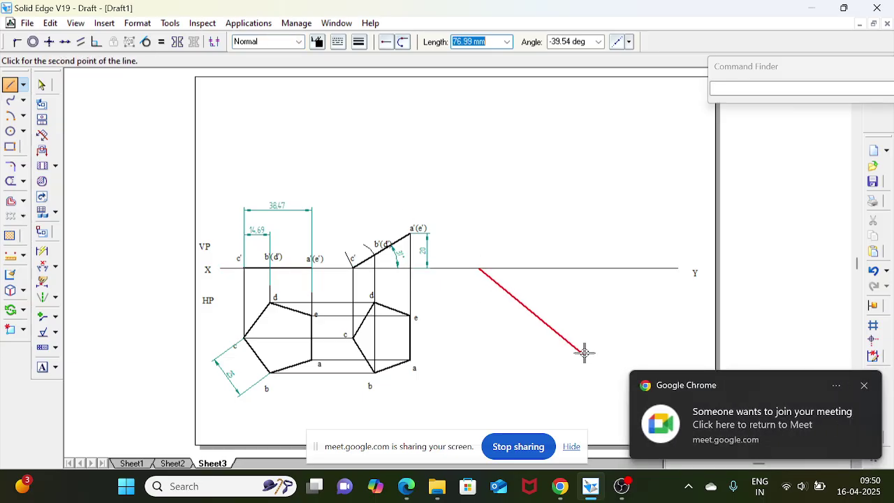
{"action": "mouse_move", "coordinate": [560, 487]}
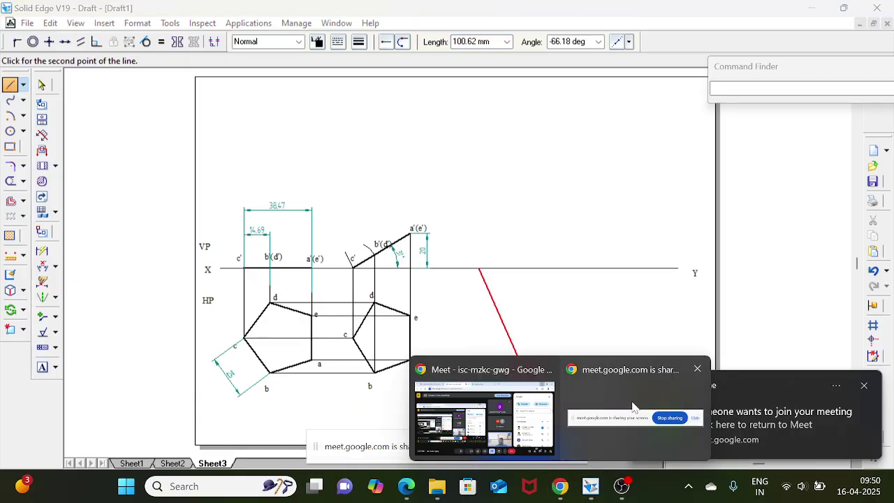
{"action": "left_click", "coordinate": [534, 426]}
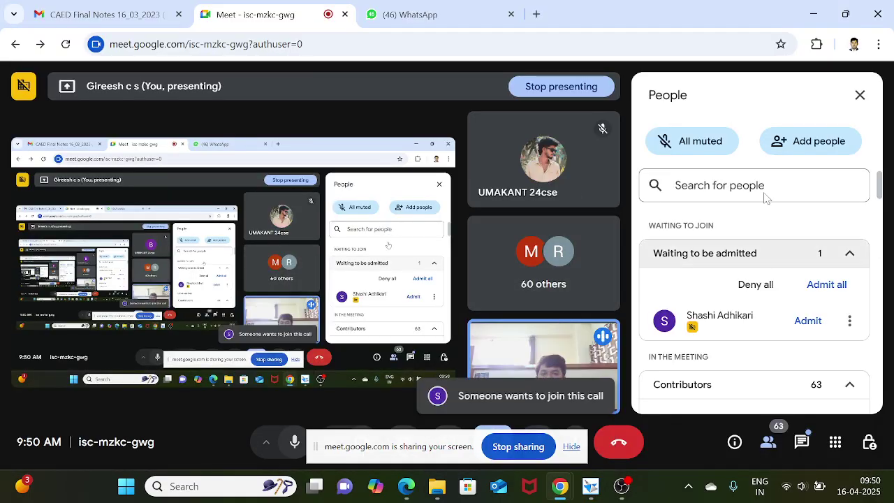
{"action": "left_click", "coordinate": [808, 322]}
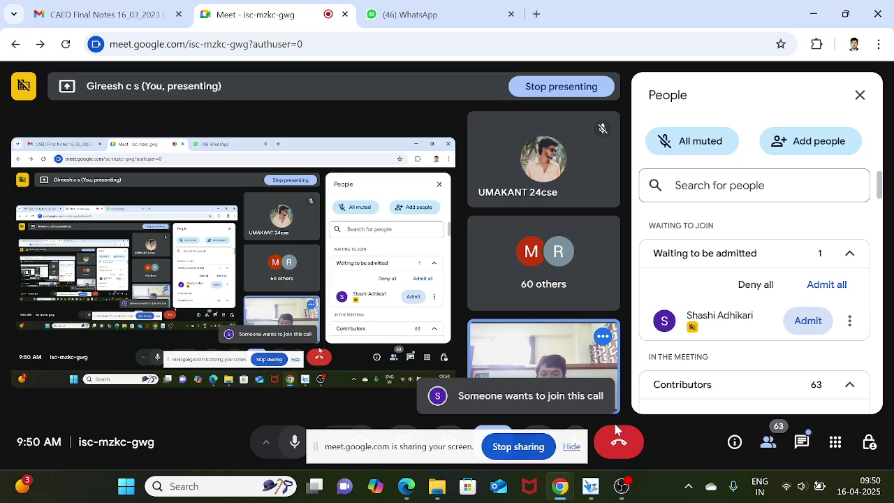
{"action": "mouse_move", "coordinate": [622, 487]}
{"action": "left_click", "coordinate": [592, 487]}
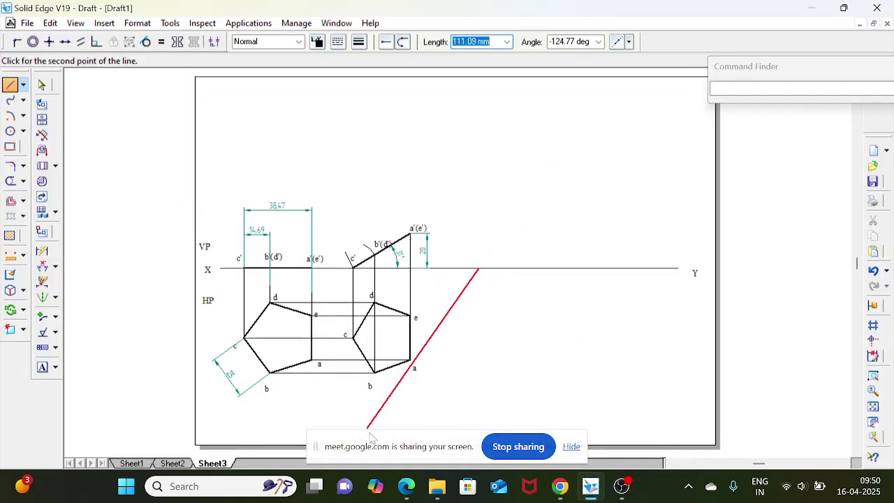
Check problem 7's angle with VP in the PDF notes in Edge and finish the line in Solid Edge at -45° below XY.
{"action": "left_click", "coordinate": [409, 486]}
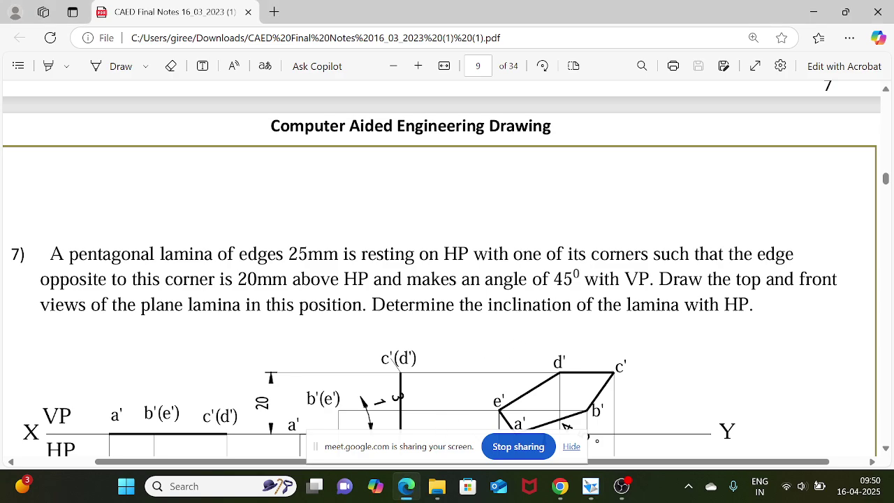
{"action": "left_click", "coordinate": [591, 487]}
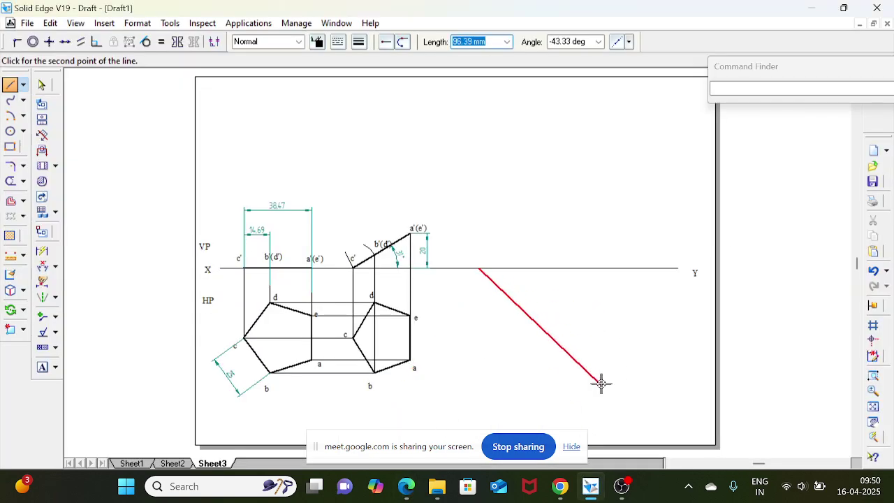
{"action": "key", "text": "Tab"}
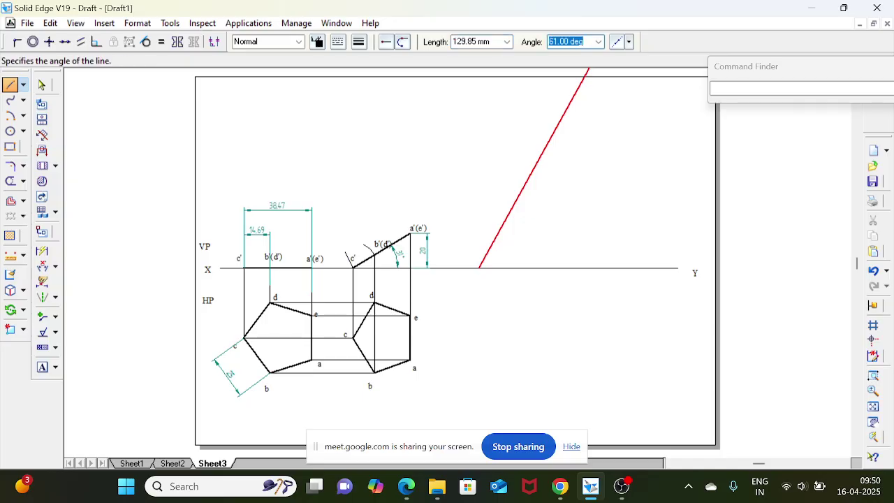
{"action": "key", "text": "BackSpace"}
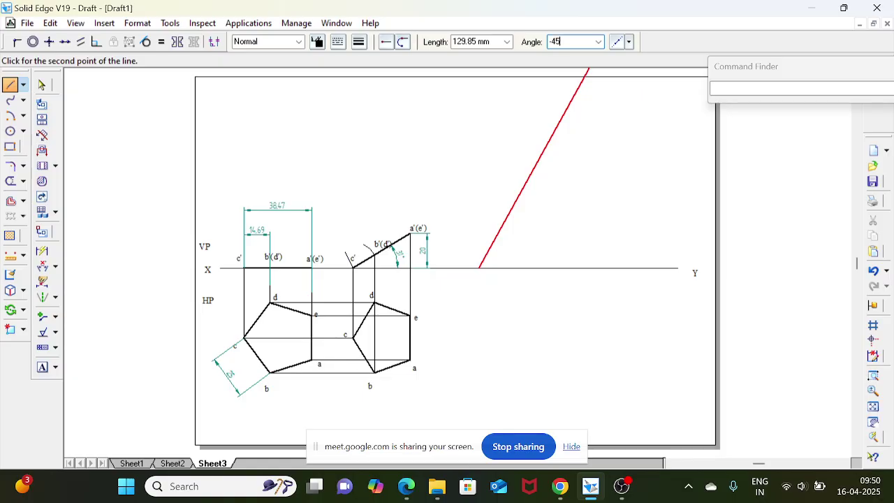
{"action": "key", "text": "Tab"}
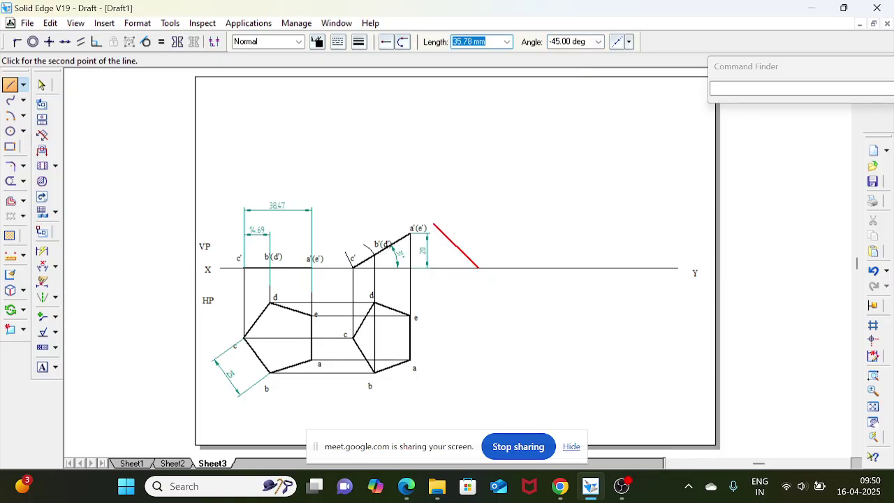
{"action": "left_click", "coordinate": [664, 389]}
{"action": "right_click", "coordinate": [657, 328]}
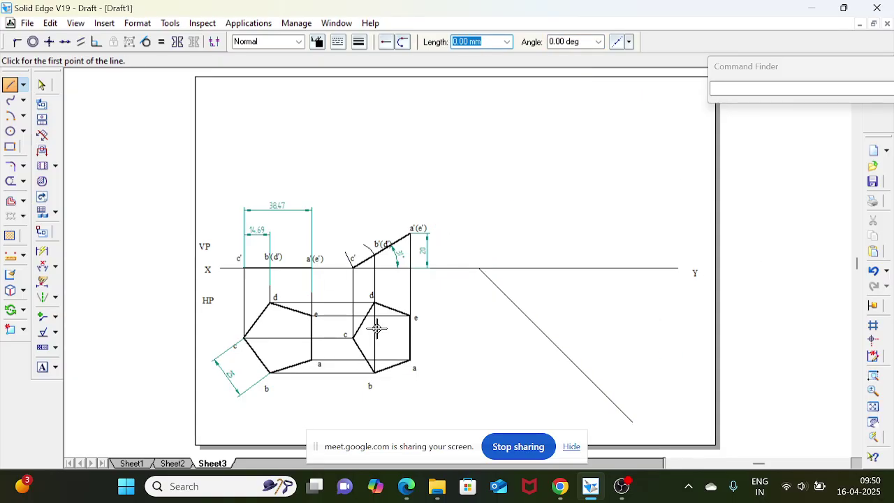
Copy the second pentagon with its corner labels, using corner e as the base point and placing it on the 45° line.
{"action": "left_click", "coordinate": [42, 85]}
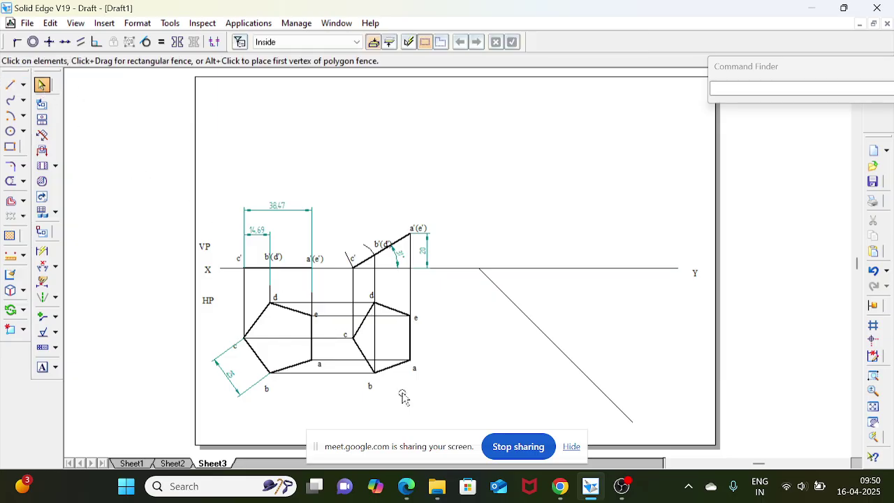
{"action": "left_click", "coordinate": [312, 349]}
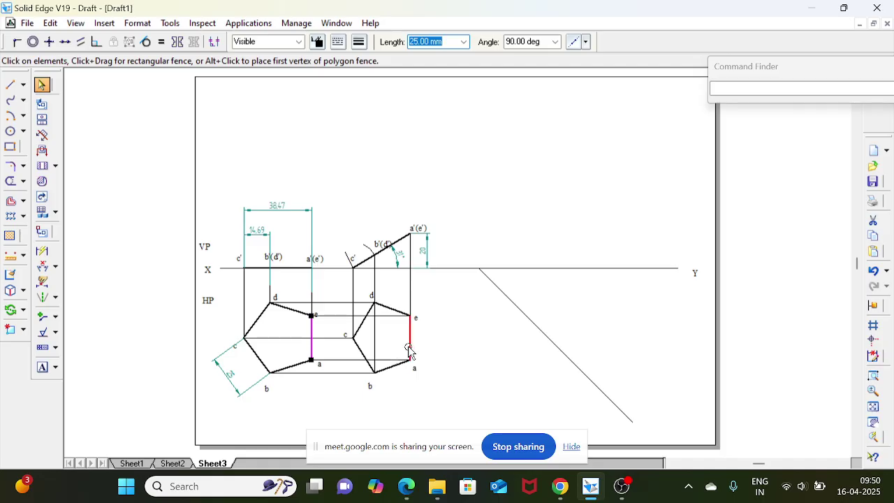
{"action": "left_click", "coordinate": [410, 347]}
{"action": "left_click_drag", "start_coordinate": [428, 397], "coordinate": [334, 285]}
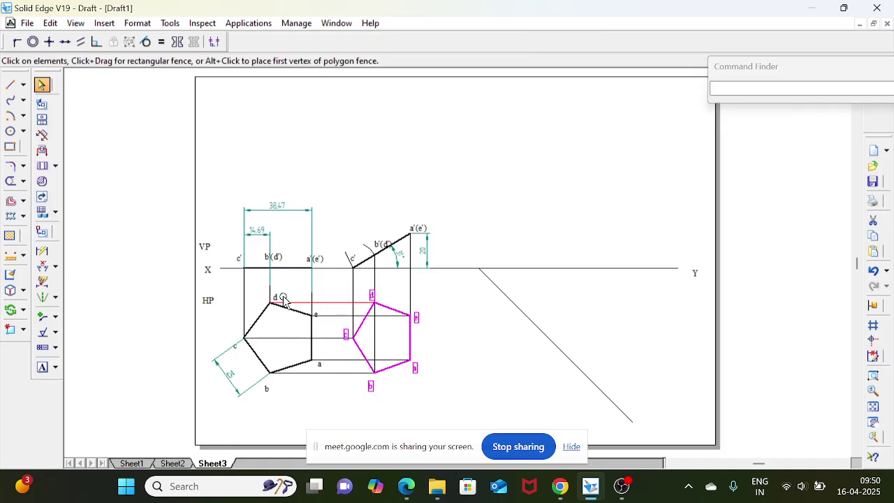
{"action": "left_click", "coordinate": [23, 310]}
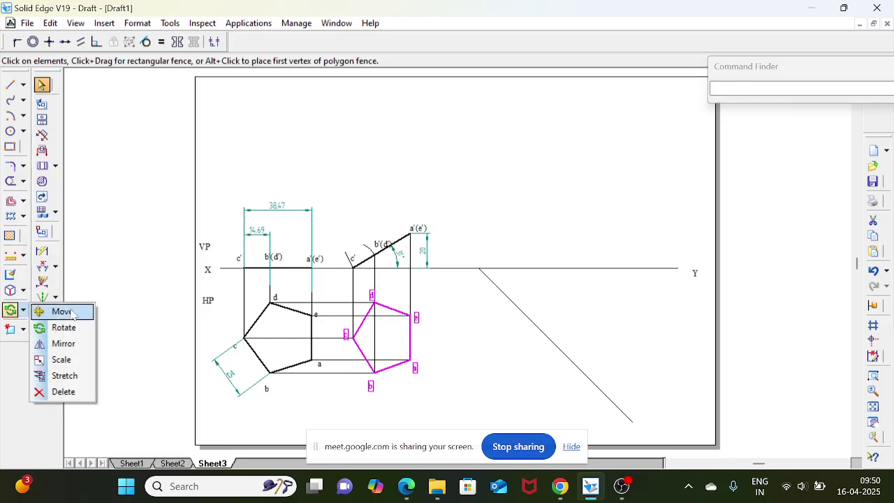
{"action": "left_click", "coordinate": [39, 313]}
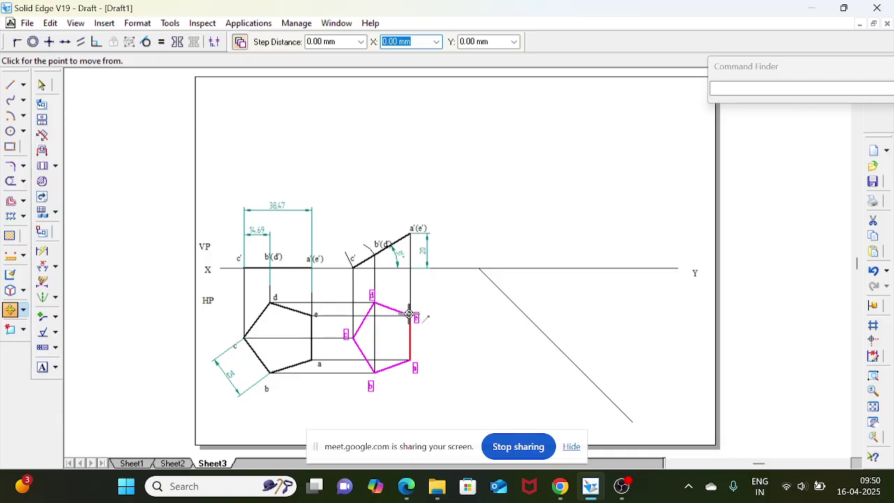
{"action": "left_click", "coordinate": [409, 313]}
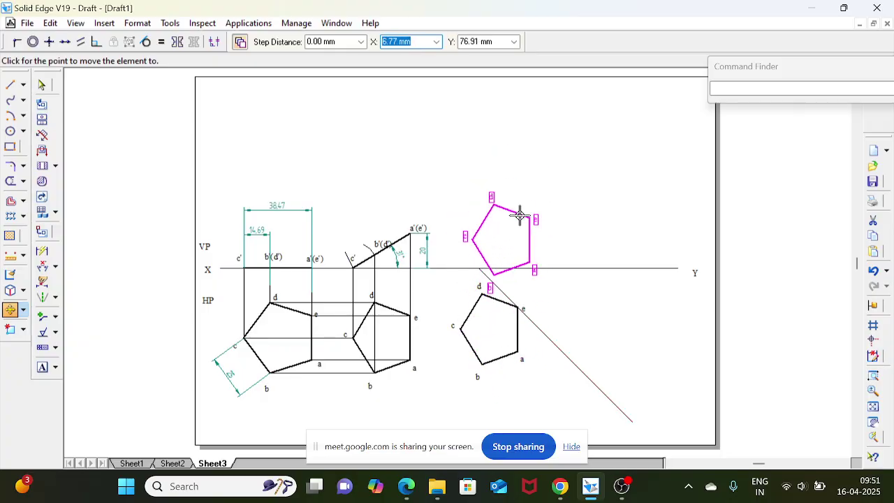
Rotate the copied pentagon and its labels about corner e until edge ea lies along the 45° line.
{"action": "left_click", "coordinate": [23, 310]}
{"action": "left_click", "coordinate": [36, 325]}
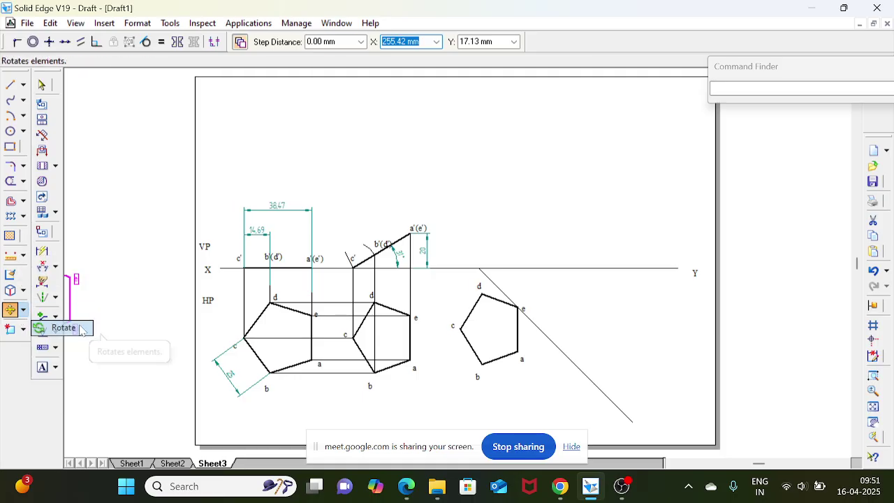
{"action": "left_click", "coordinate": [517, 306]}
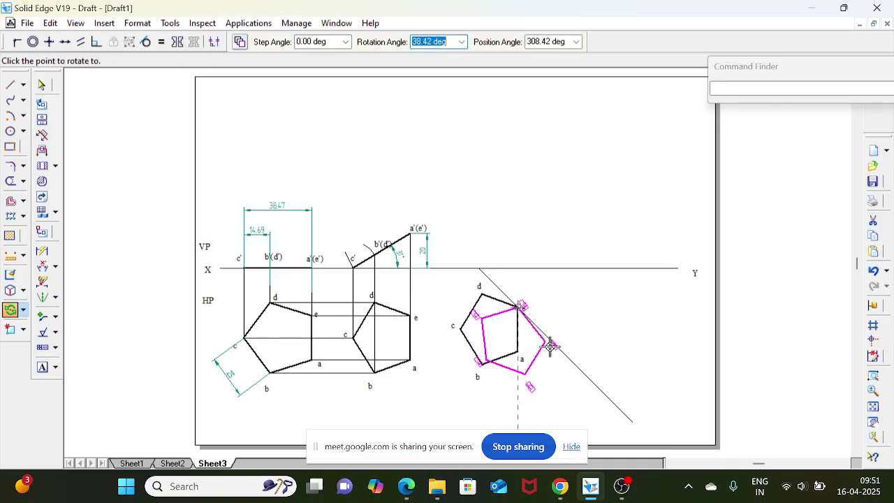
{"action": "left_click", "coordinate": [553, 343]}
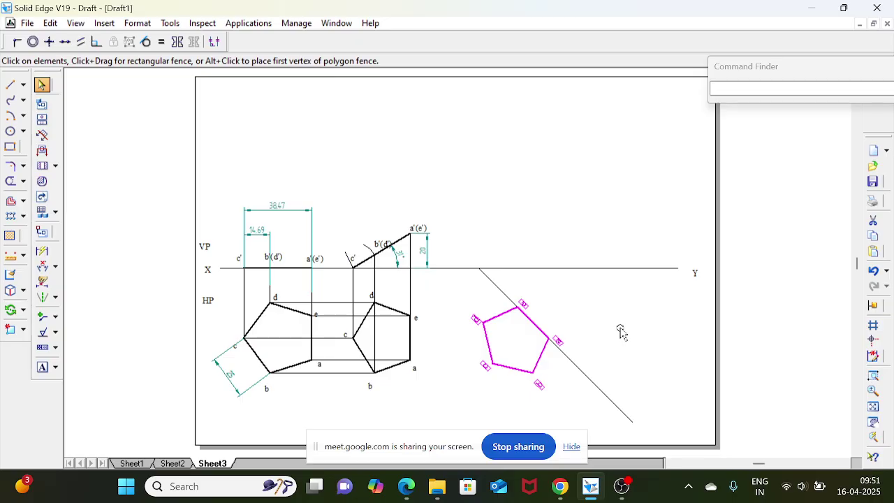
Add an angle dimension between the XY line and the inclined line below it.
{"action": "left_click", "coordinate": [42, 266]}
{"action": "left_click", "coordinate": [491, 286]}
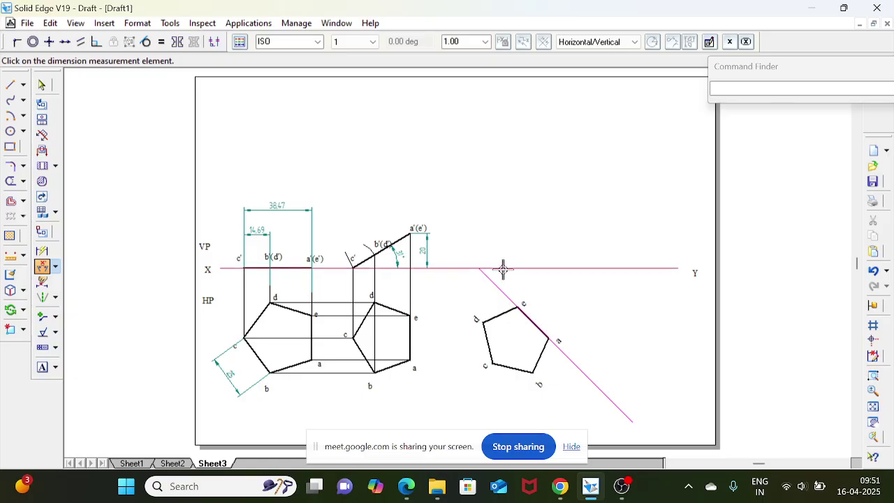
{"action": "left_click", "coordinate": [502, 268]}
{"action": "left_click", "coordinate": [505, 278]}
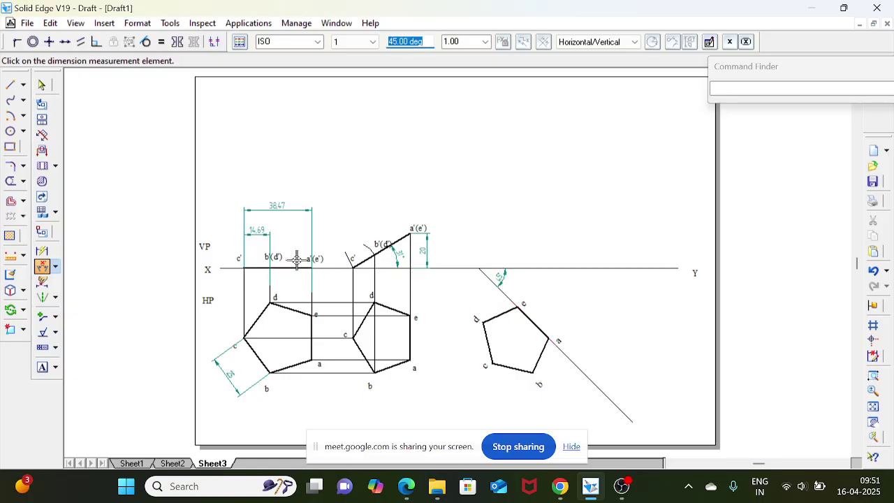
Project corner c of the rotated pentagon vertically to XY and draw a horizontal locus line from b'(d') past the pentagon.
{"action": "left_click", "coordinate": [10, 84]}
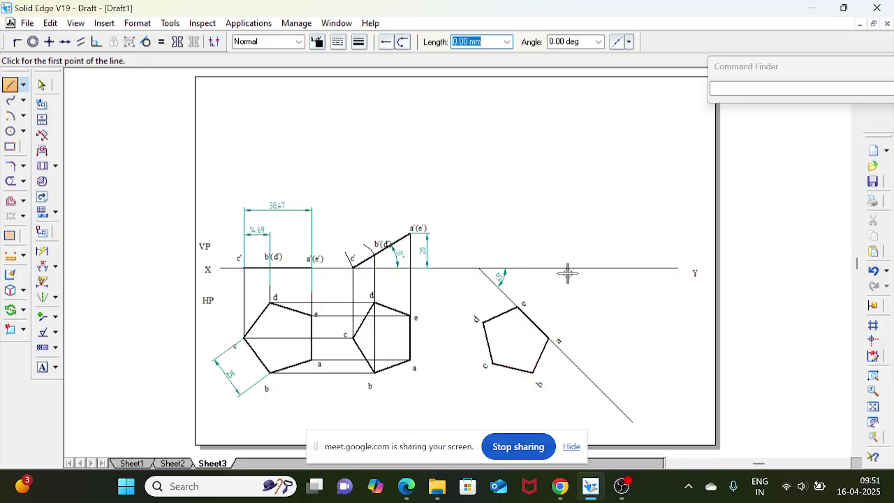
{"action": "left_click", "coordinate": [492, 362]}
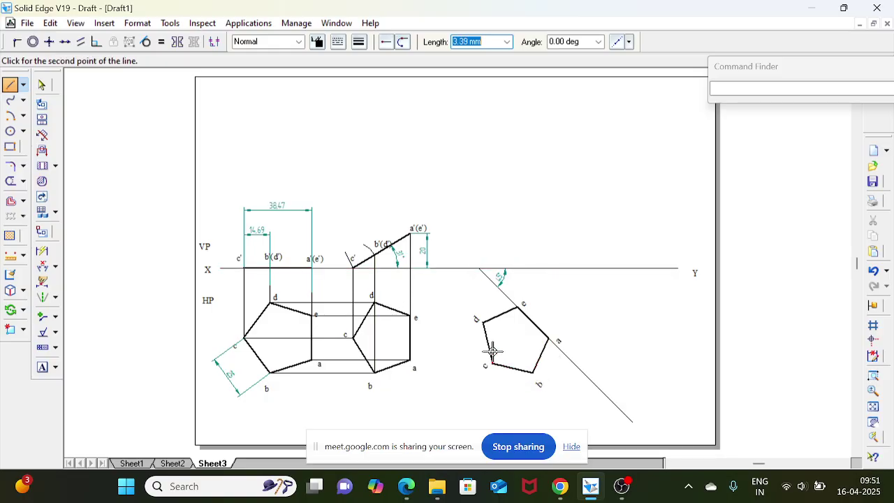
{"action": "left_click", "coordinate": [493, 268]}
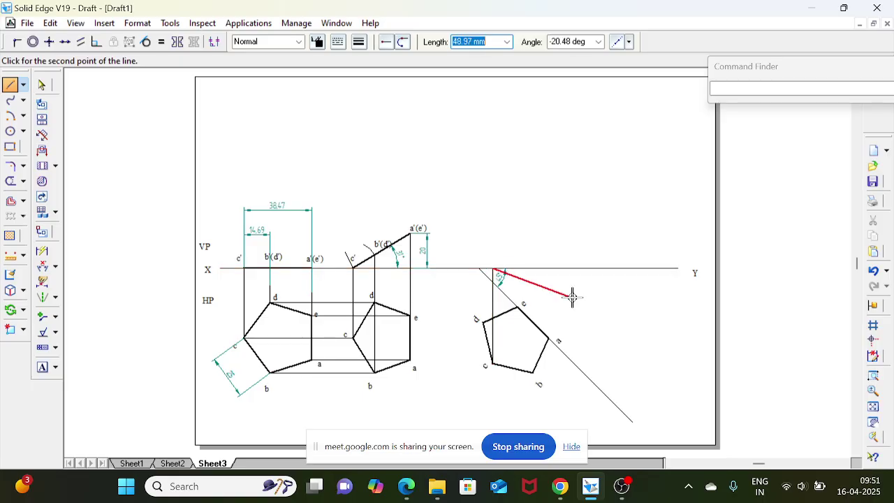
{"action": "right_click", "coordinate": [569, 298]}
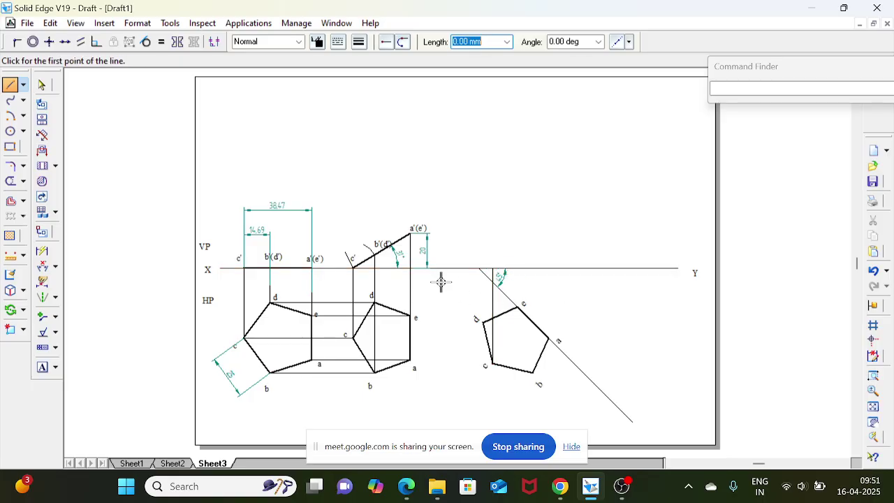
{"action": "left_click", "coordinate": [376, 254]}
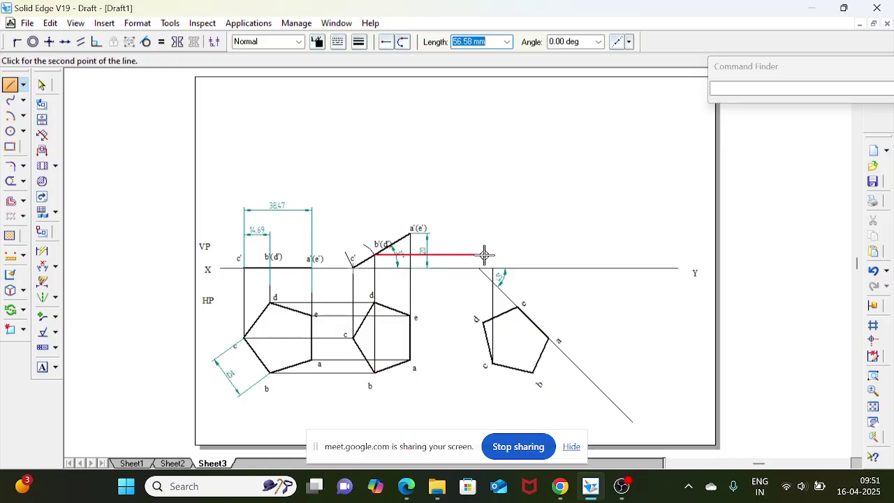
{"action": "left_click", "coordinate": [645, 254]}
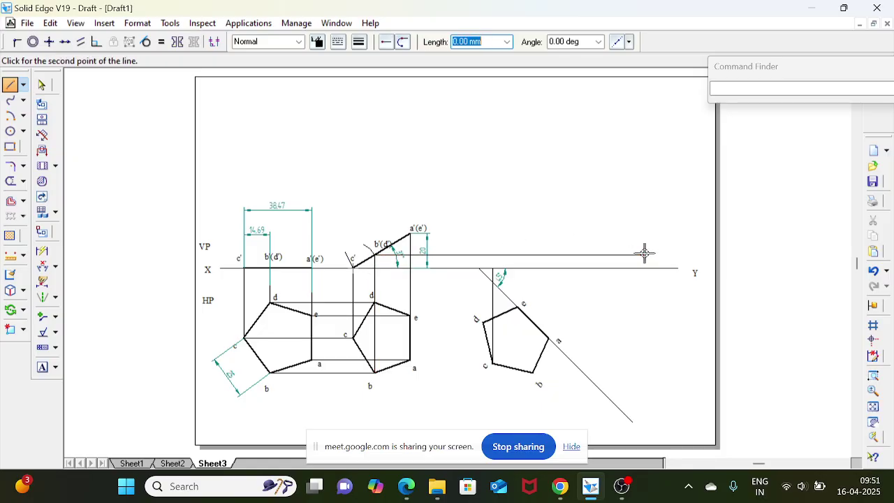
{"action": "right_click", "coordinate": [643, 254]}
Project corners b and d of the rotated pentagon up to the b'(d') locus line and trim the locus beyond b's projector.
{"action": "left_click", "coordinate": [533, 372]}
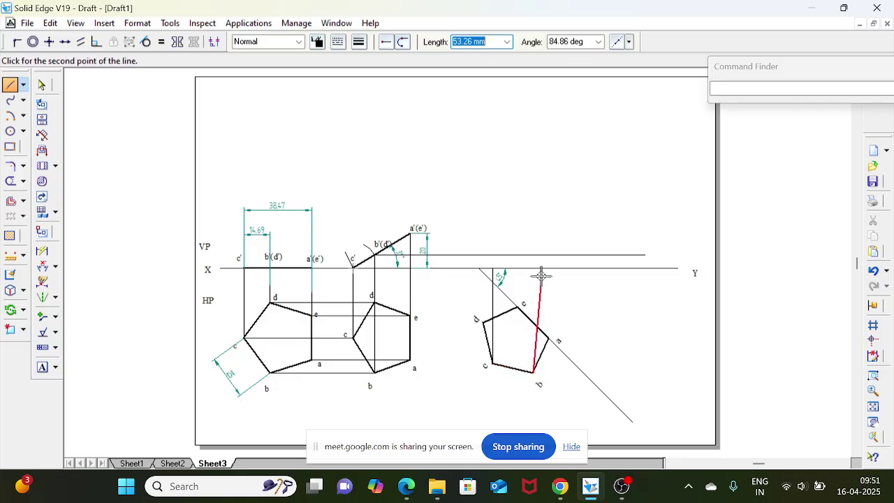
{"action": "left_click", "coordinate": [534, 253]}
{"action": "right_click", "coordinate": [598, 254]}
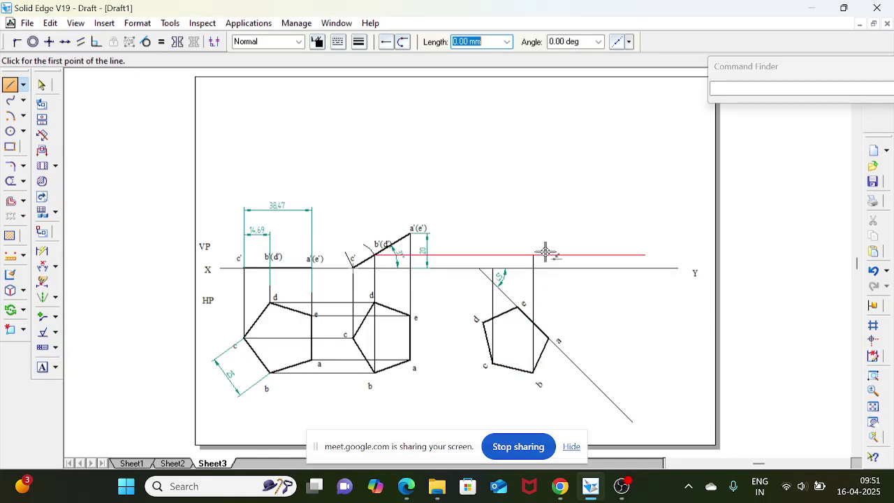
{"action": "left_click", "coordinate": [483, 321]}
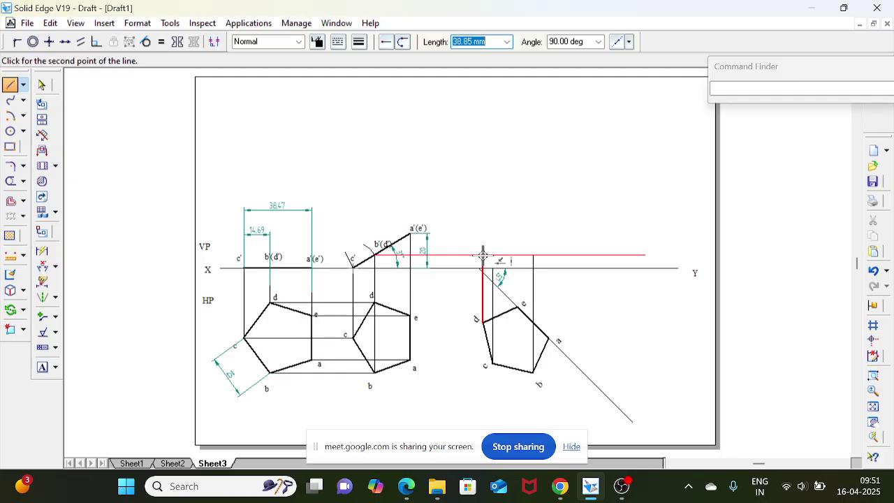
{"action": "left_click", "coordinate": [483, 255]}
{"action": "right_click", "coordinate": [608, 301]}
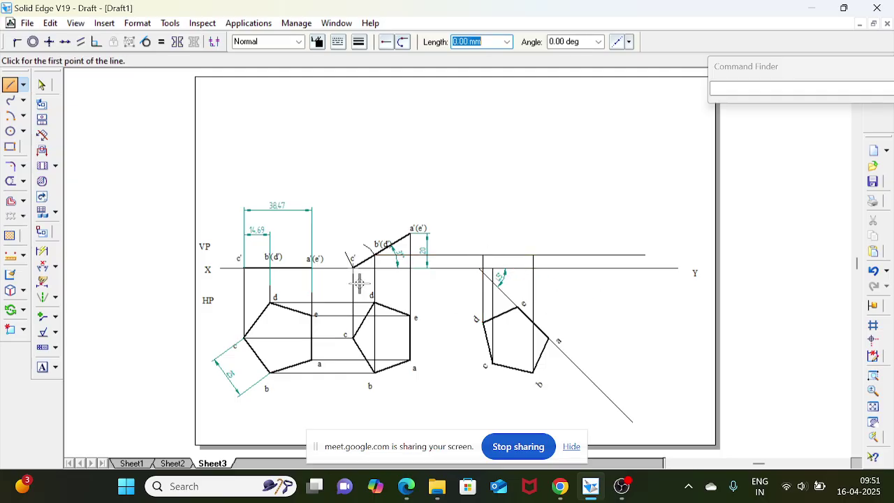
{"action": "left_click", "coordinate": [10, 181]}
{"action": "left_click_drag", "start_coordinate": [598, 256], "coordinate": [581, 252]}
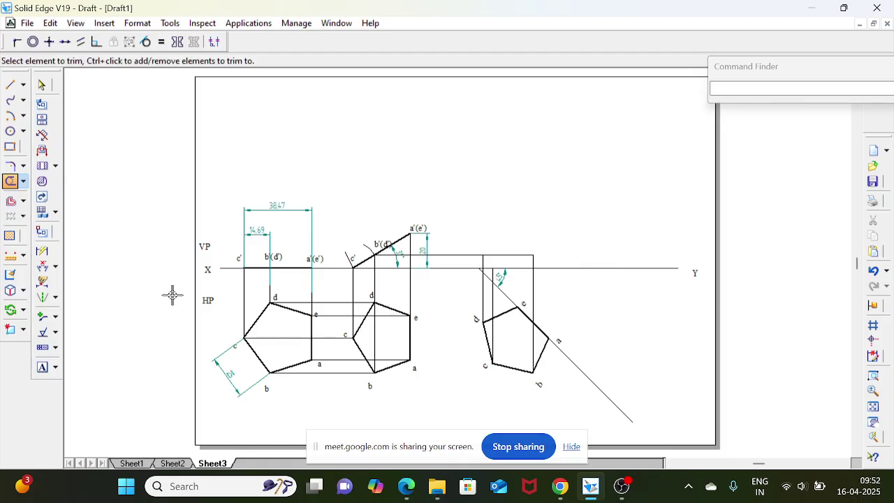
Label the projected front-view points above the rotated pentagon as c', d' and b'.
{"action": "left_click", "coordinate": [41, 368]}
{"action": "left_click", "coordinate": [495, 259]}
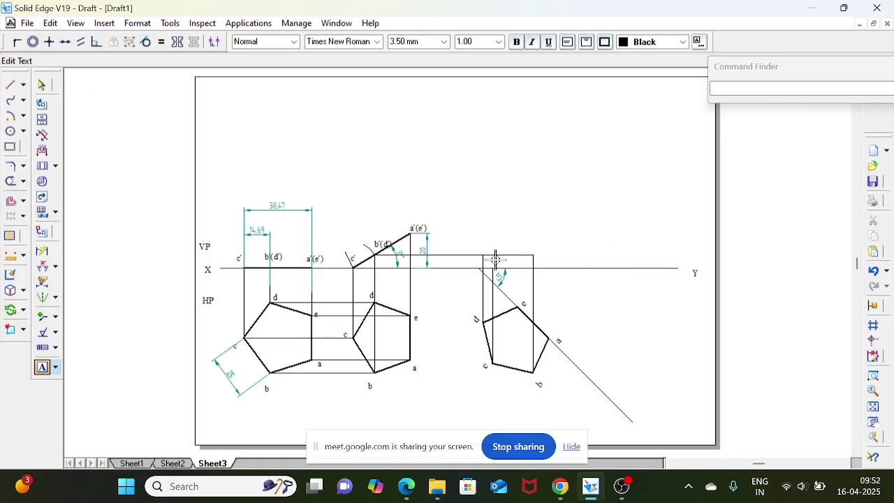
{"action": "type", "text": "c'"}
{"action": "left_click", "coordinate": [537, 248]}
Draw a horizontal locus line from a'(e') past the rotated pentagon and project corner a vertically up to it.
{"action": "left_click", "coordinate": [11, 85]}
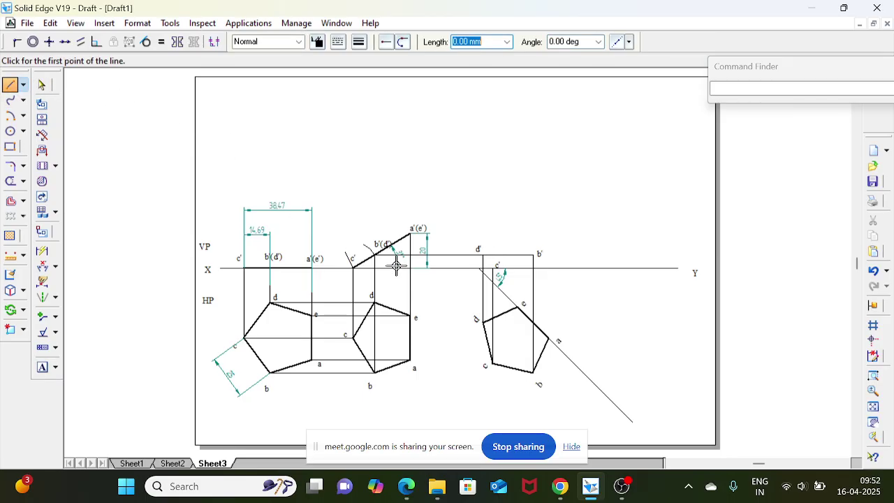
{"action": "left_click", "coordinate": [411, 231]}
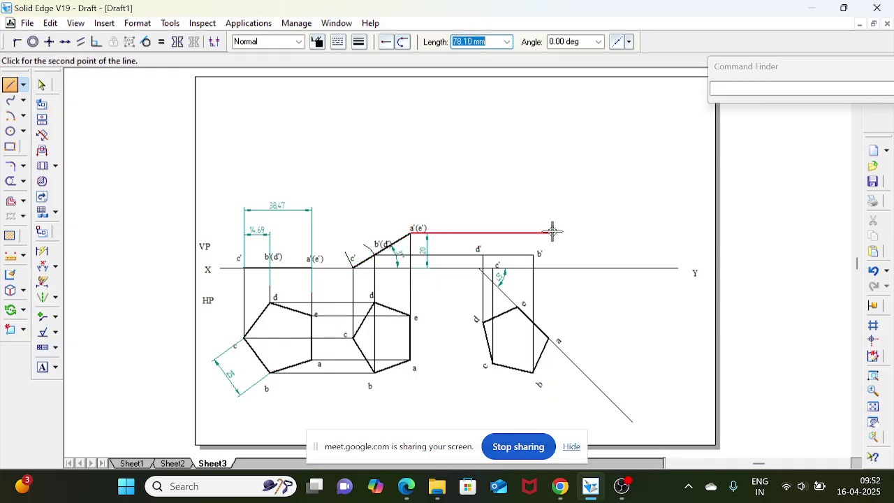
{"action": "left_click", "coordinate": [631, 232]}
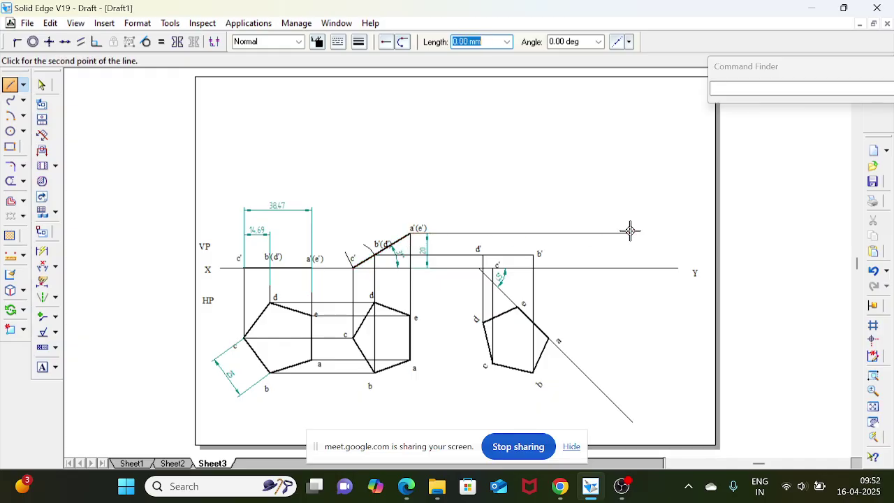
{"action": "left_click", "coordinate": [547, 337]}
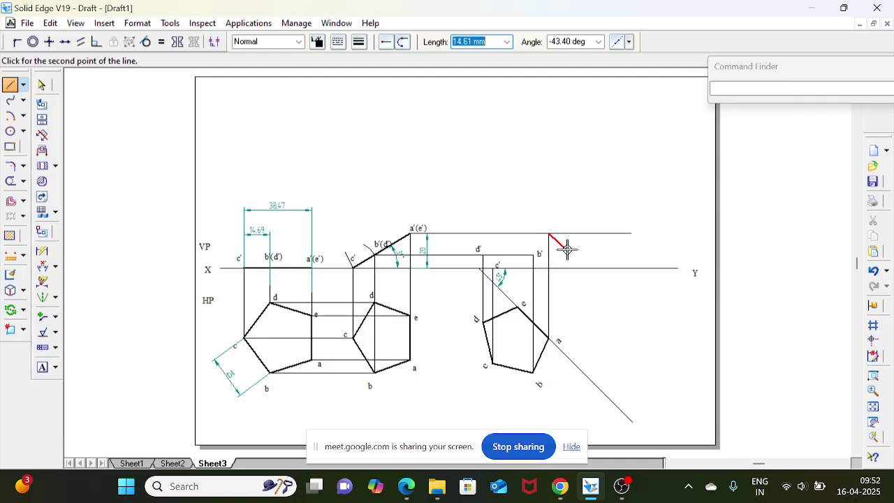
{"action": "left_click", "coordinate": [549, 234]}
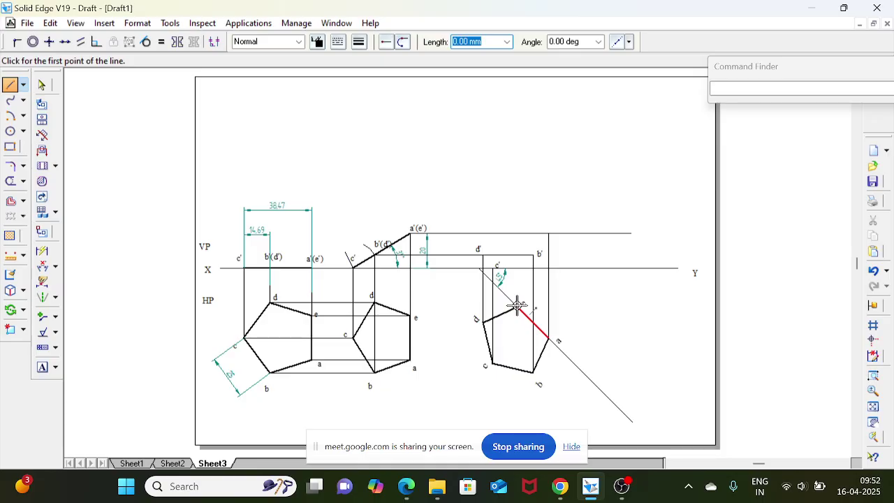
Project corner e at 90° up to the a'(e') locus line and trim the locus beyond corner a's projector.
{"action": "left_click", "coordinate": [517, 305]}
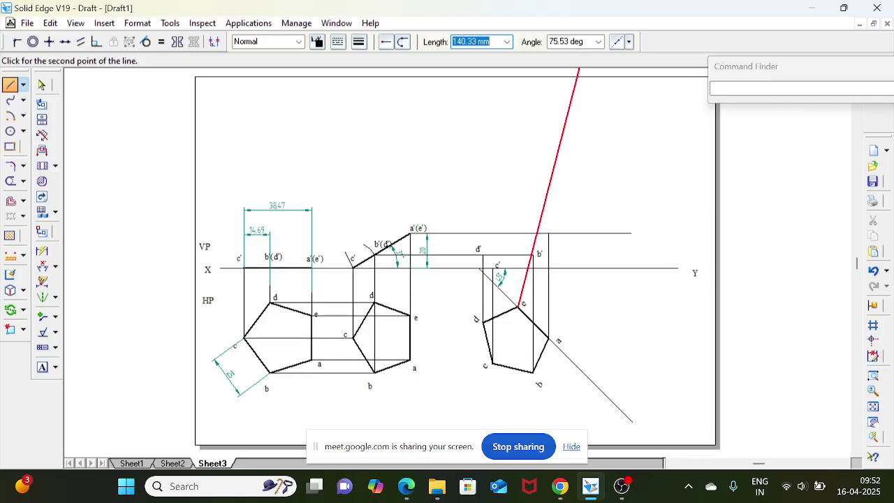
{"action": "key", "text": "Tab"}
{"action": "type", "text": "9"}
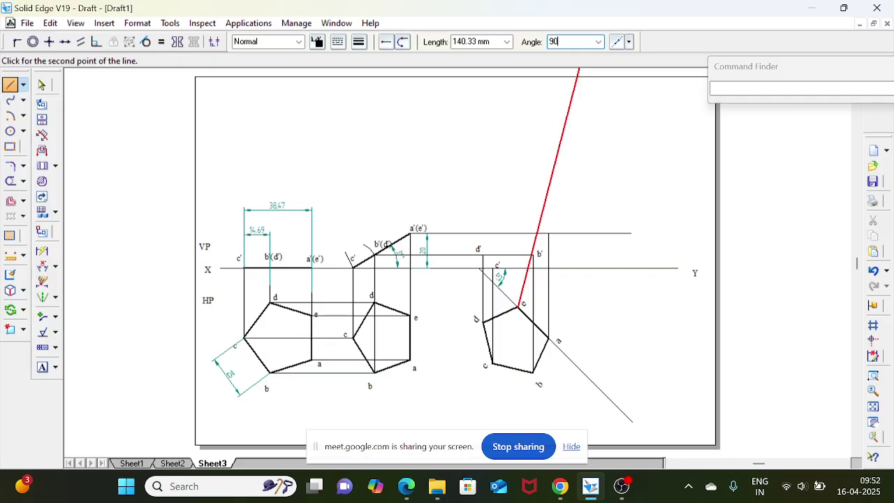
{"action": "type", "text": "0"}
{"action": "key", "text": "Tab"}
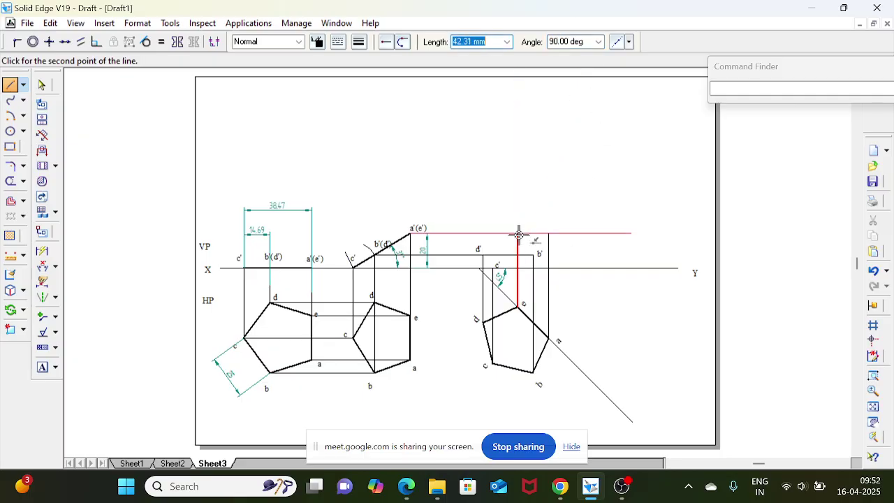
{"action": "left_click", "coordinate": [518, 233]}
{"action": "key", "text": "Escape"}
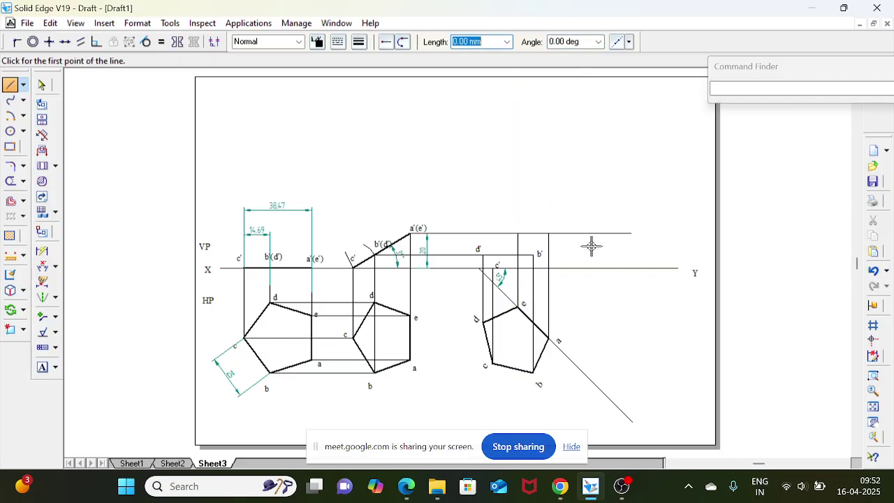
{"action": "left_click", "coordinate": [20, 182]}
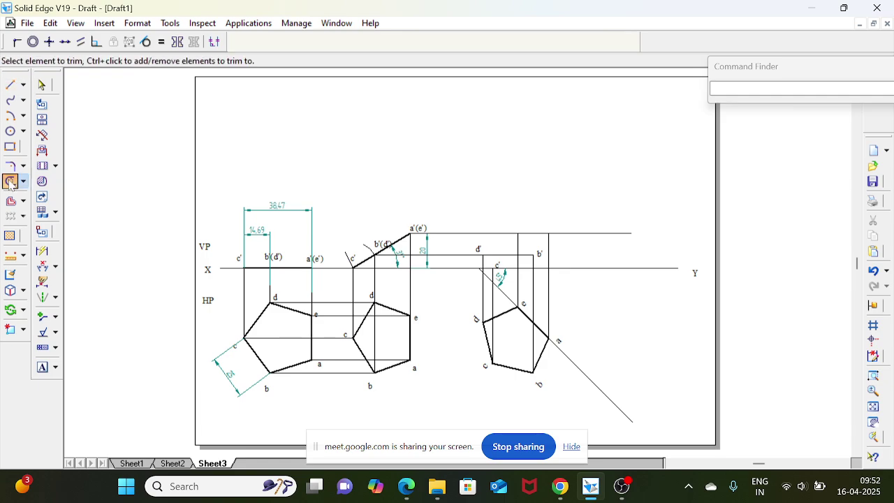
{"action": "left_click", "coordinate": [586, 232]}
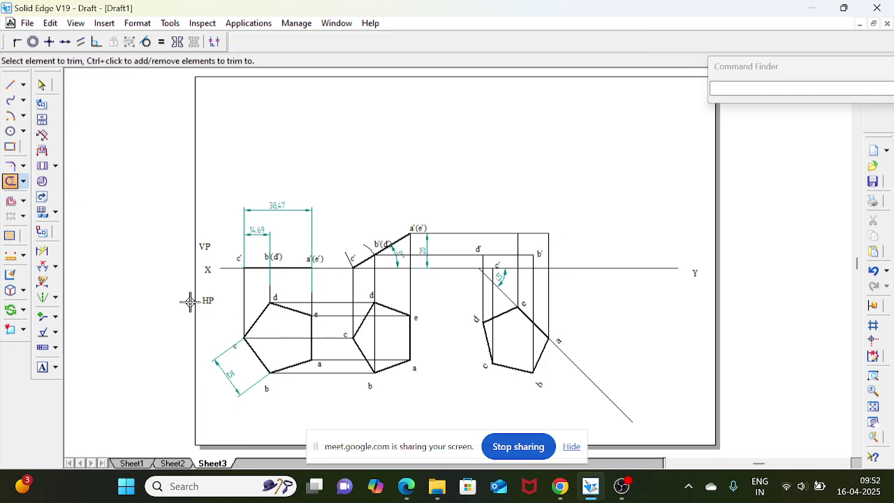
On the upper locus line, label the point above corner a as e' and the point above corner e as a'.
{"action": "left_click", "coordinate": [43, 367]}
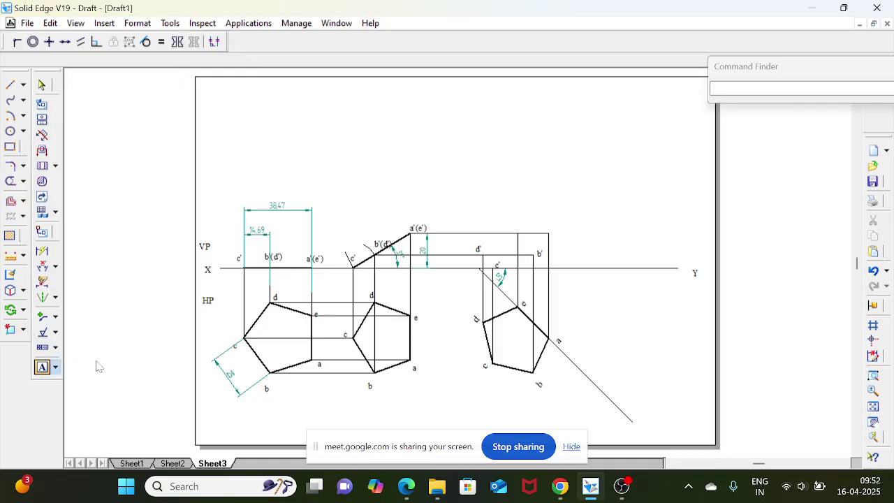
{"action": "left_click", "coordinate": [553, 223]}
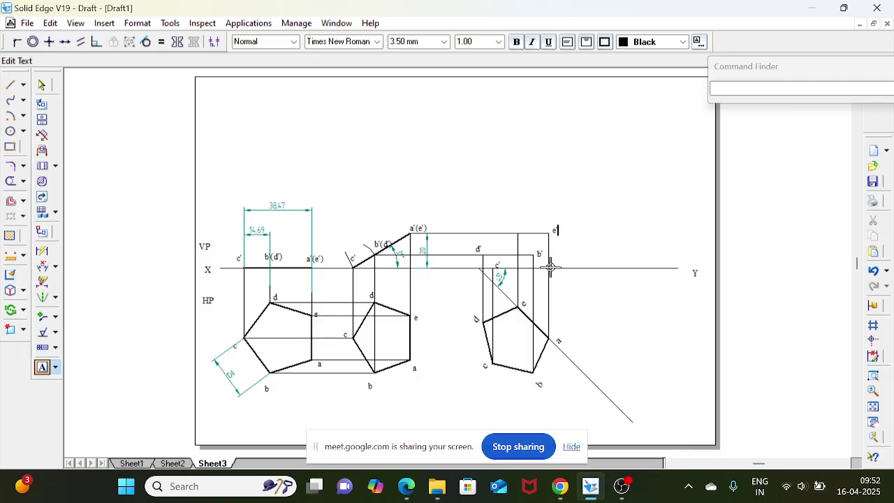
{"action": "left_click", "coordinate": [513, 219]}
{"action": "left_click", "coordinate": [513, 220]}
{"action": "type", "text": "a'"}
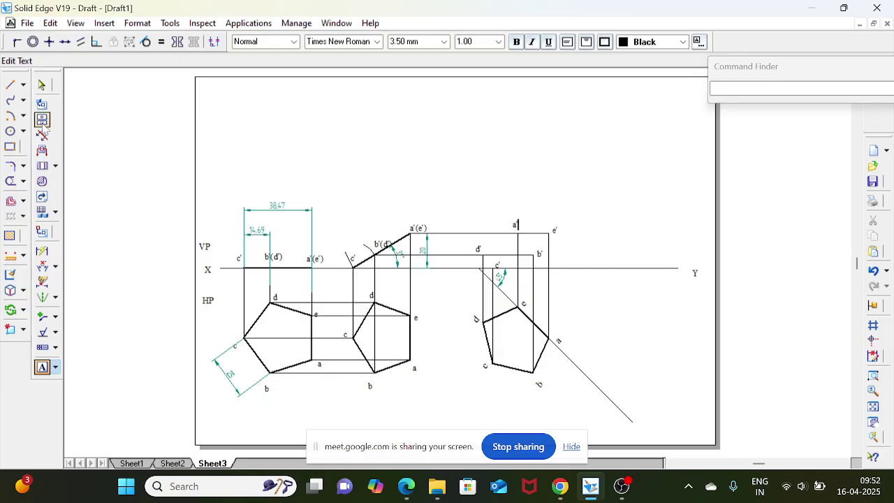
Draw the final front view's upper edge between the projected points above corners e and a, using the Visible line style.
{"action": "left_click", "coordinate": [11, 86]}
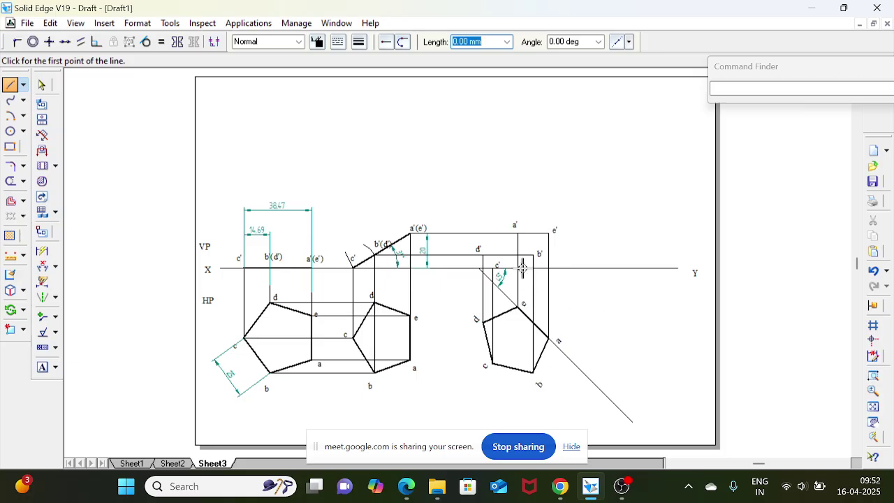
{"action": "left_click", "coordinate": [518, 232]}
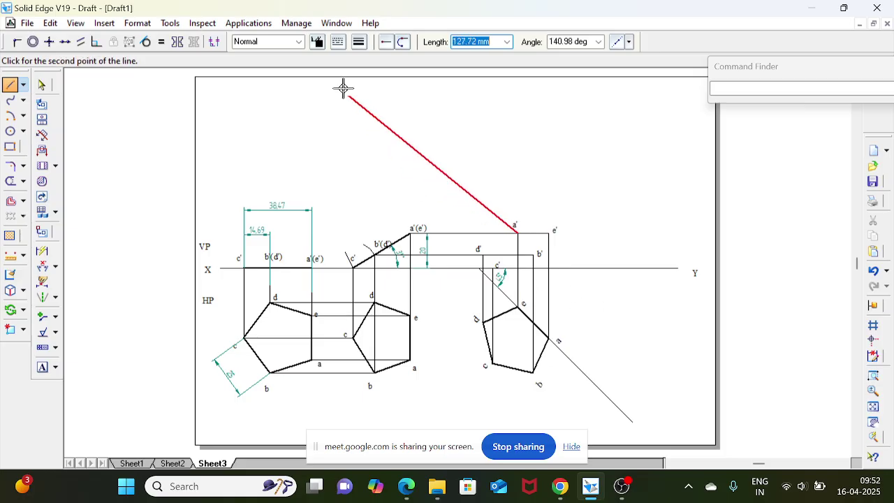
{"action": "left_click", "coordinate": [268, 41]}
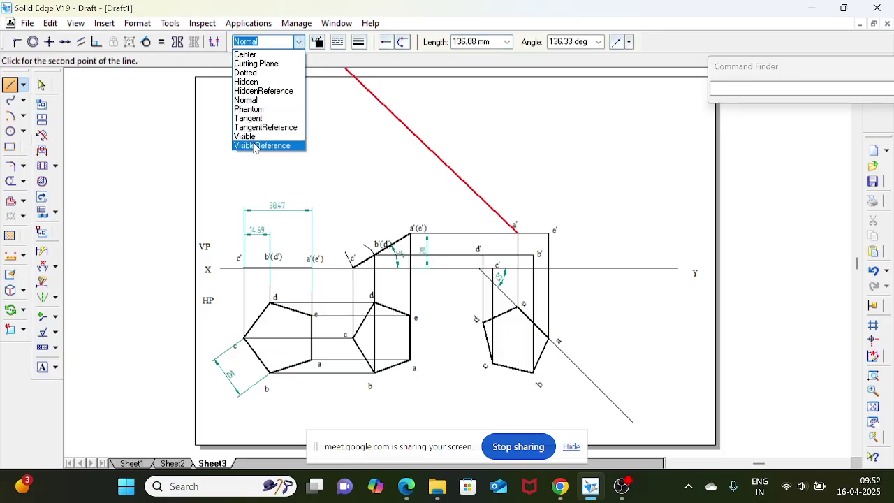
{"action": "left_click", "coordinate": [246, 136]}
{"action": "left_click", "coordinate": [359, 42]}
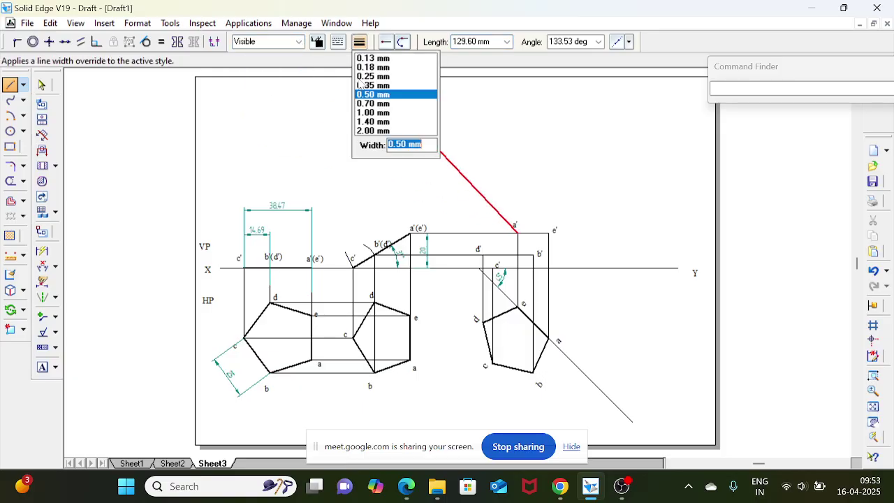
{"action": "left_click", "coordinate": [381, 124]}
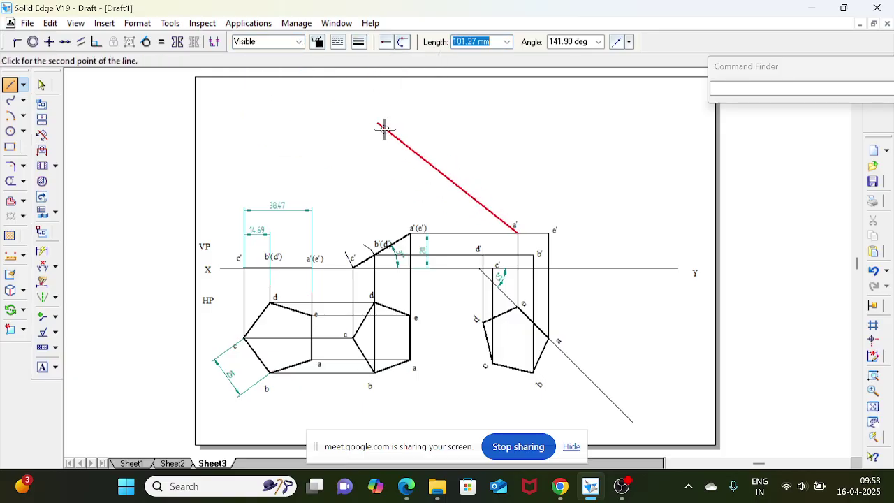
{"action": "left_click", "coordinate": [549, 233]}
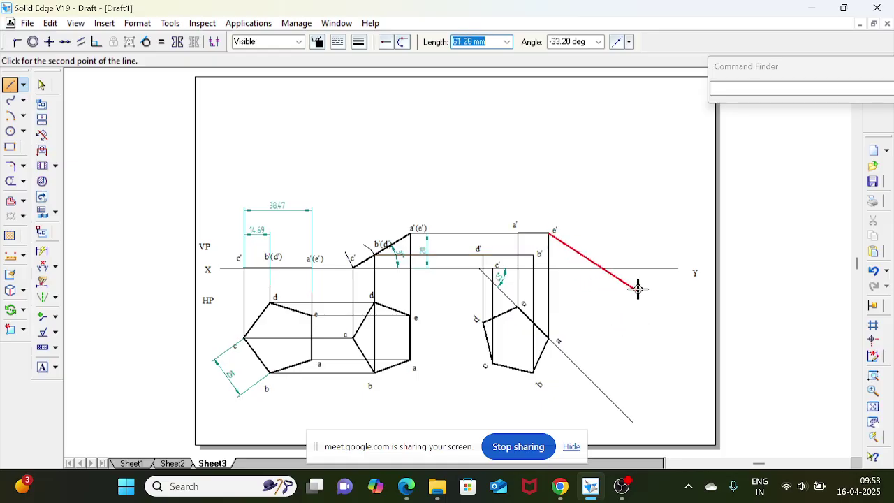
{"action": "right_click", "coordinate": [644, 233]}
Delete the two swapped labels e' and a' at the ends of the final front view's upper edge.
{"action": "left_click", "coordinate": [42, 84]}
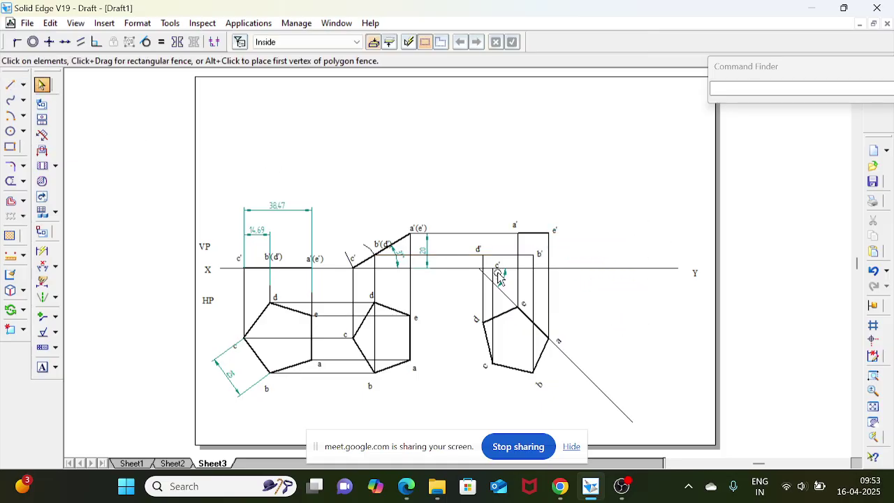
{"action": "left_click", "coordinate": [541, 255]}
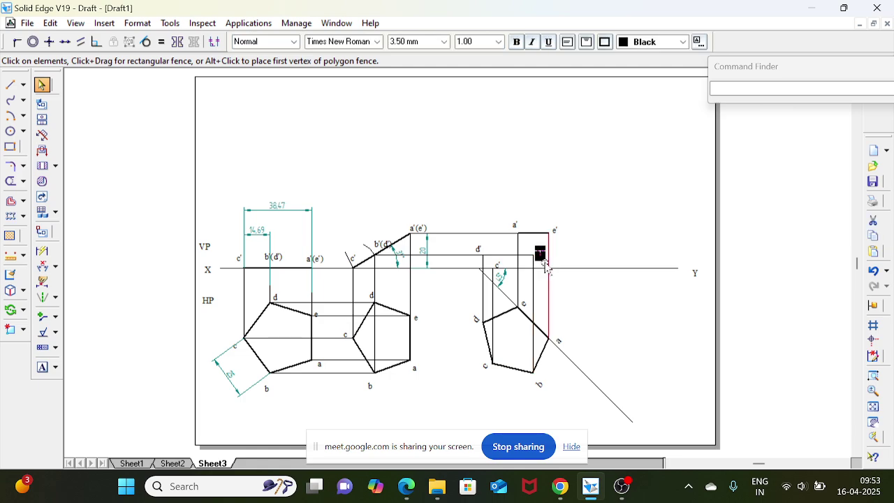
{"action": "left_click", "coordinate": [580, 264]}
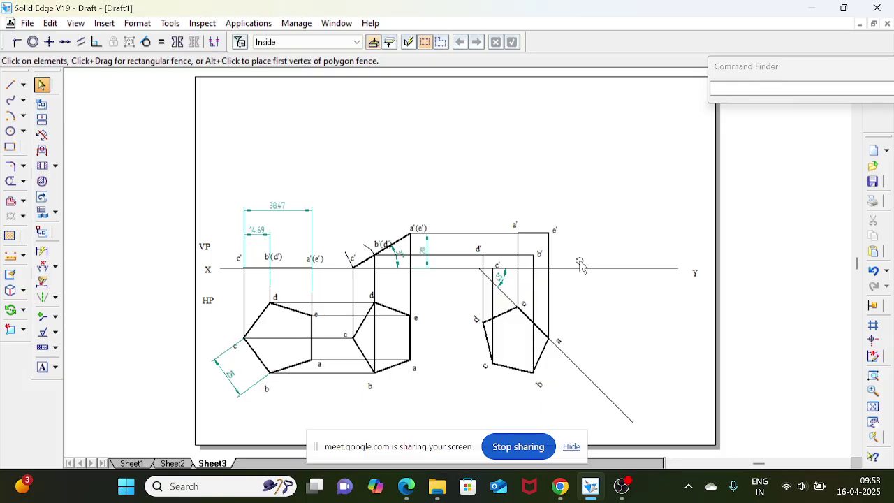
{"action": "left_click", "coordinate": [558, 230]}
{"action": "key", "text": "Delete"}
{"action": "left_click", "coordinate": [517, 224]}
{"action": "key", "text": "Delete"}
Label the upper edge's endpoint above corner a as a' and the endpoint above corner e as e'.
{"action": "left_click", "coordinate": [43, 367]}
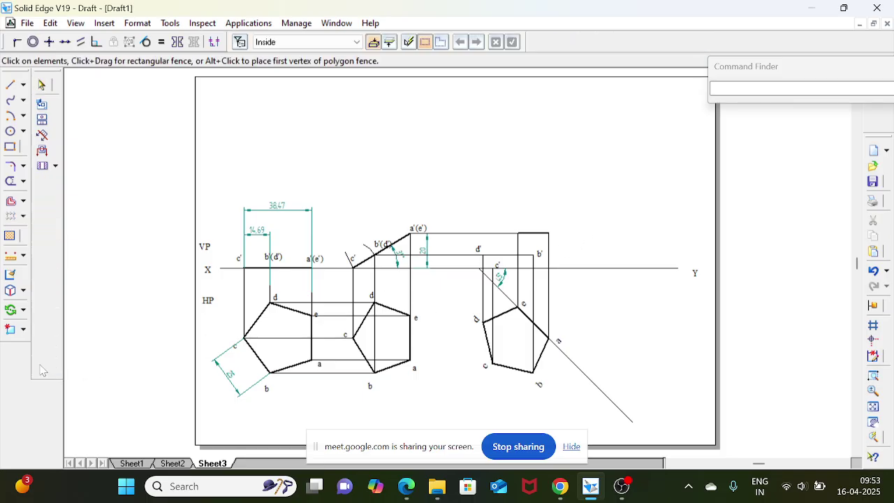
{"action": "left_click", "coordinate": [551, 225]}
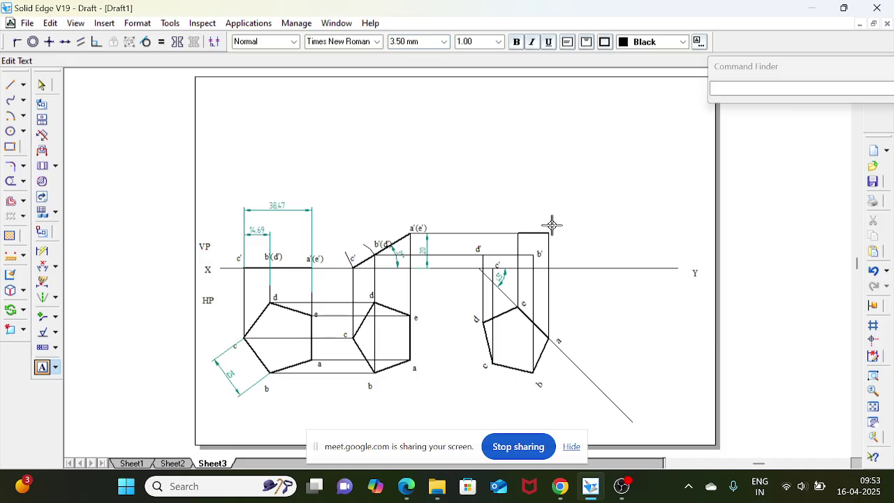
{"action": "type", "text": "a'"}
{"action": "left_click", "coordinate": [515, 219]}
{"action": "type", "text": "e'"}
Complete the final front view outline with Visible-style lines joining a', b', c', d' and e' in order.
{"action": "left_click", "coordinate": [10, 85]}
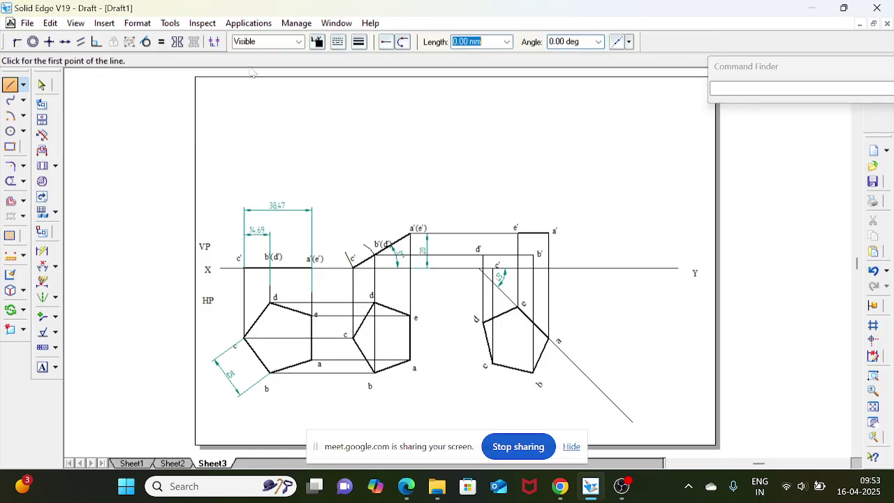
{"action": "left_click", "coordinate": [548, 232]}
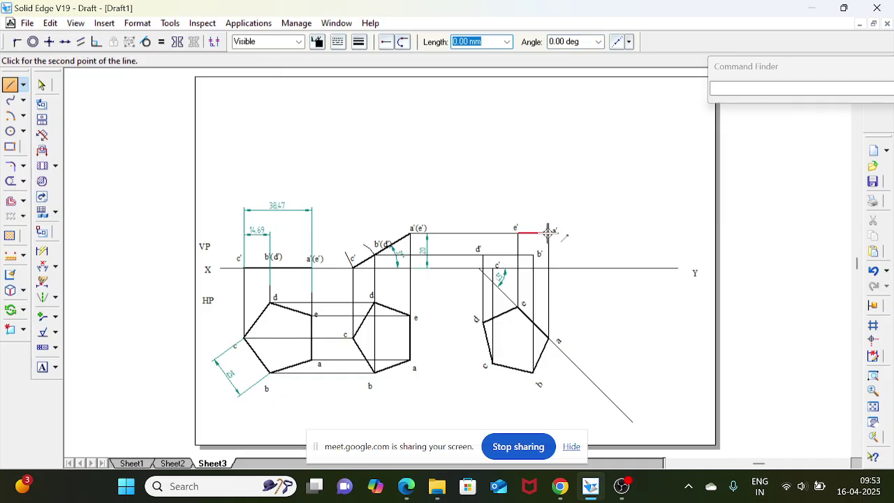
{"action": "left_click", "coordinate": [534, 254]}
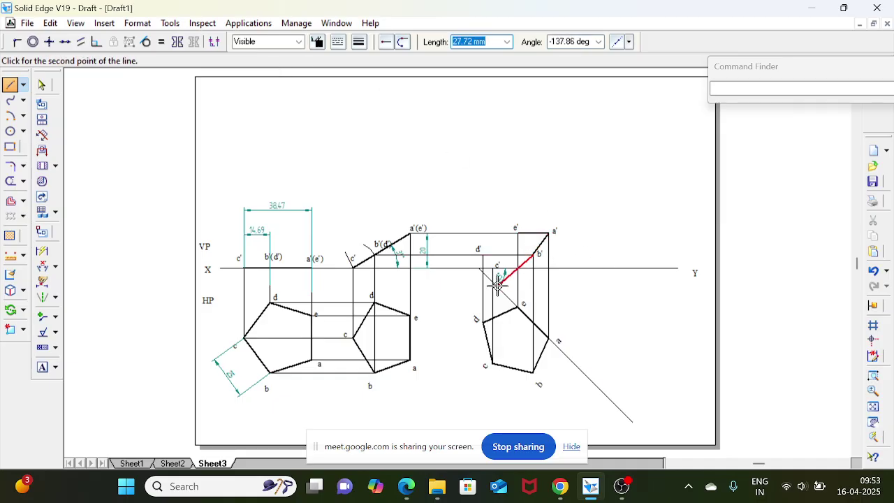
{"action": "left_click", "coordinate": [494, 266]}
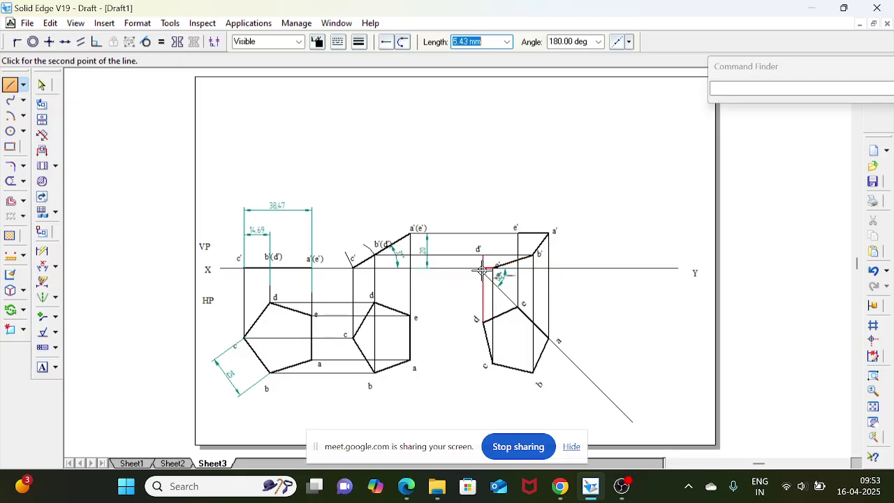
{"action": "left_click", "coordinate": [484, 254]}
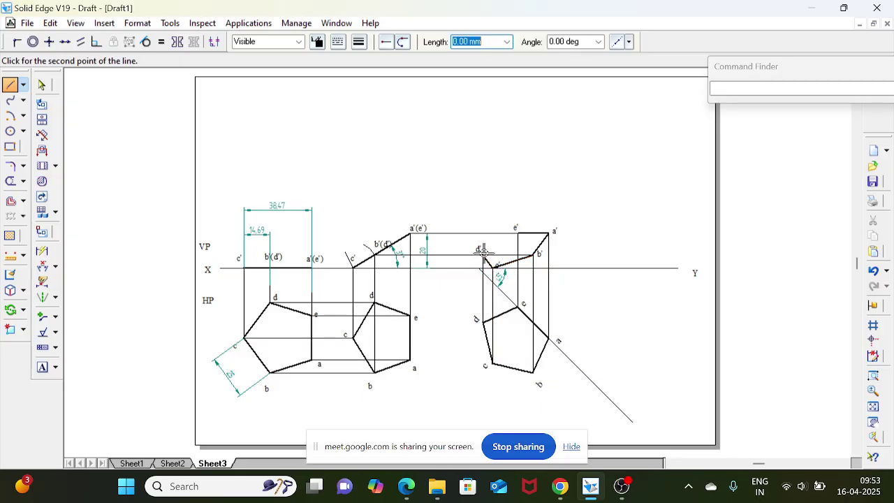
{"action": "left_click", "coordinate": [519, 231]}
{"action": "right_click", "coordinate": [627, 306]}
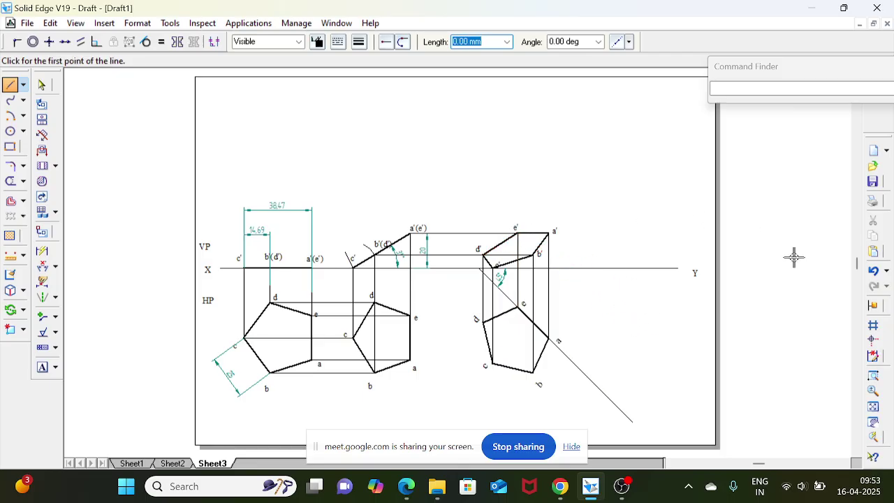
Dimension the vertical height of edge a'e' above the XY line beside the final front view.
{"action": "left_click", "coordinate": [875, 376]}
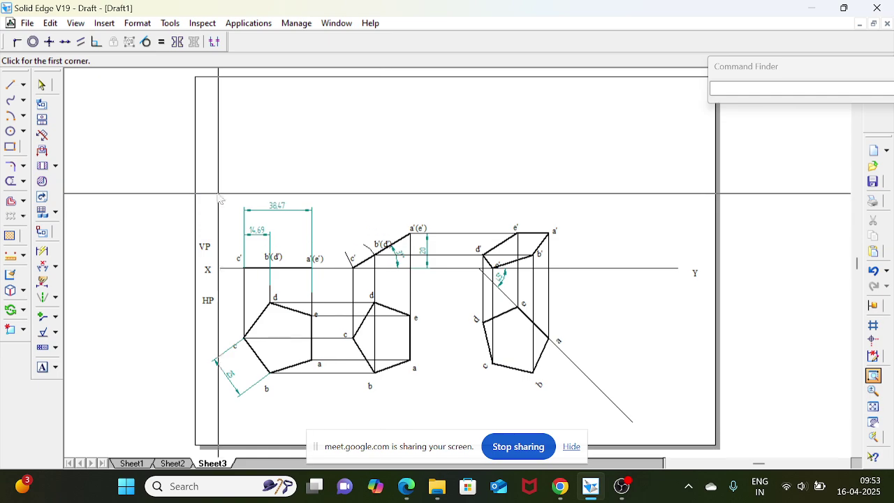
{"action": "mouse_move", "coordinate": [184, 188]}
{"action": "left_mouse_down"}
{"action": "mouse_move", "coordinate": [443, 368]}
{"action": "mouse_move", "coordinate": [555, 410]}
{"action": "mouse_move", "coordinate": [591, 413]}
{"action": "left_mouse_up"}
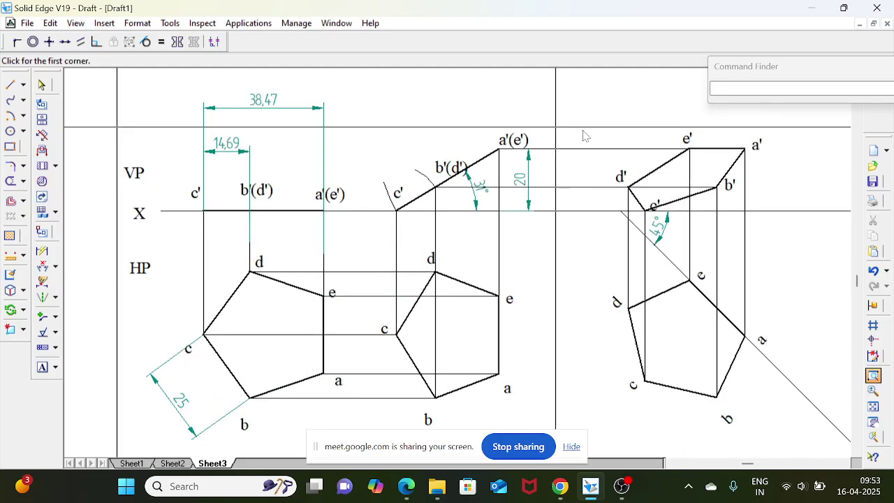
{"action": "key", "text": "l"}
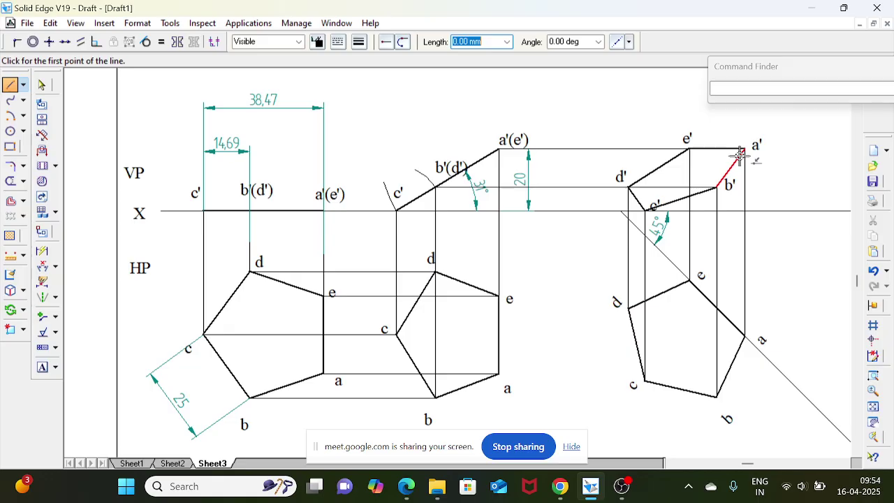
{"action": "left_click", "coordinate": [56, 267]}
{"action": "left_click", "coordinate": [100, 270]}
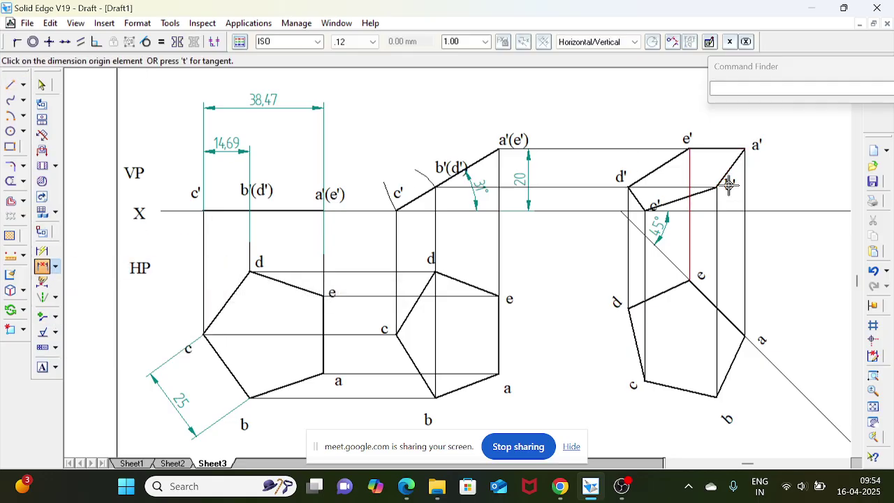
{"action": "left_click", "coordinate": [771, 206]}
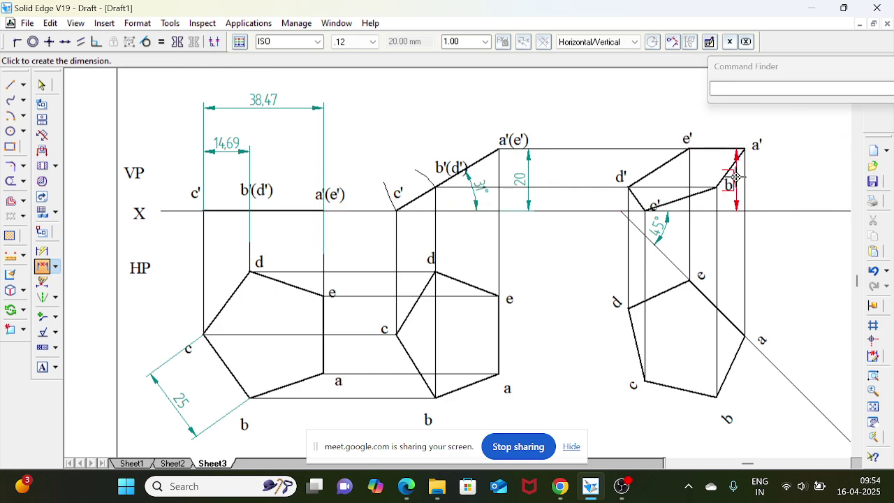
{"action": "left_click", "coordinate": [782, 196]}
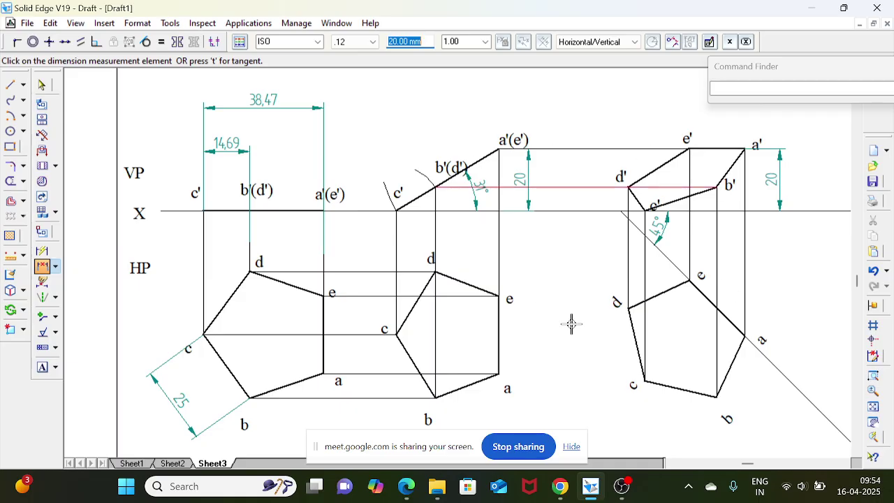
{"action": "left_click", "coordinate": [621, 486]}
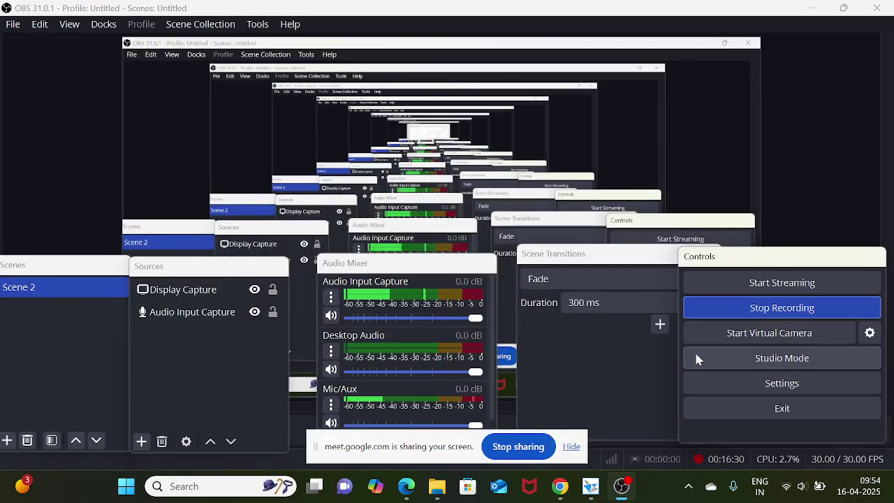
{"action": "left_click", "coordinate": [788, 313]}
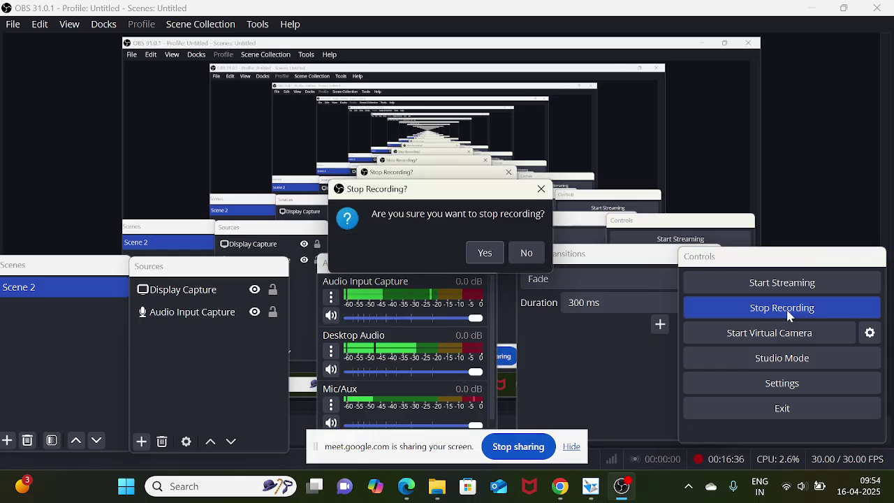